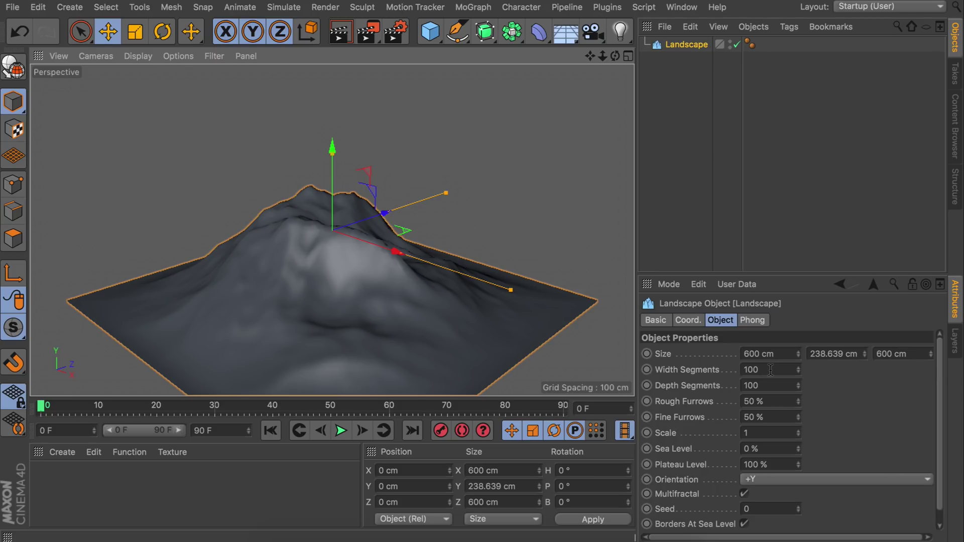
- Set the Landscape's width segments and depth segments to 15 each
{"action": "left_click", "coordinate": [771, 370]}
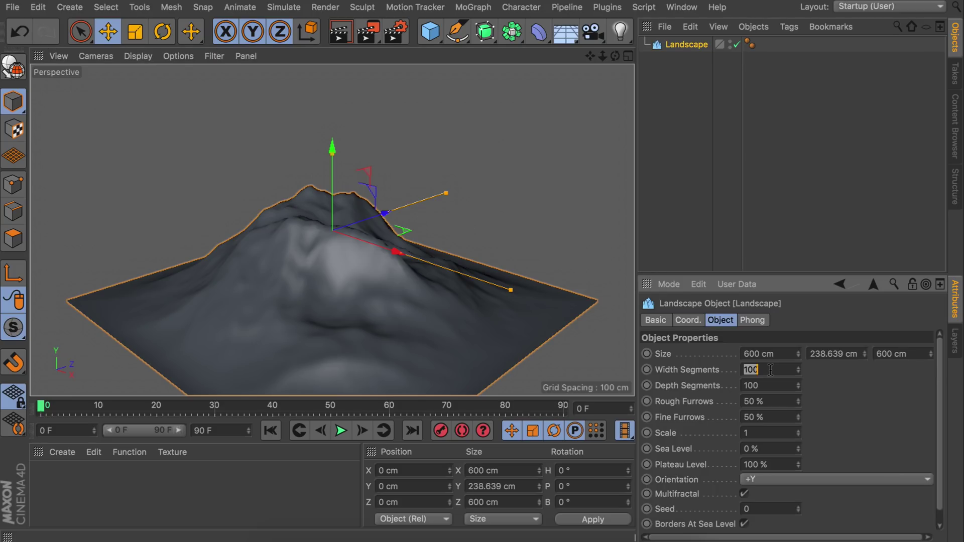
{"action": "type", "text": "15"}
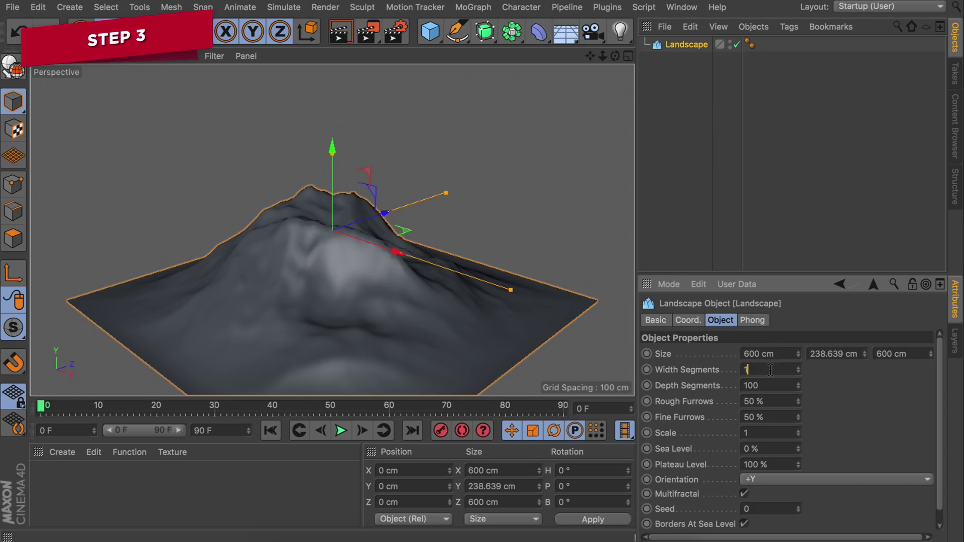
{"action": "key", "text": "Tab"}
{"action": "type", "text": "15"}
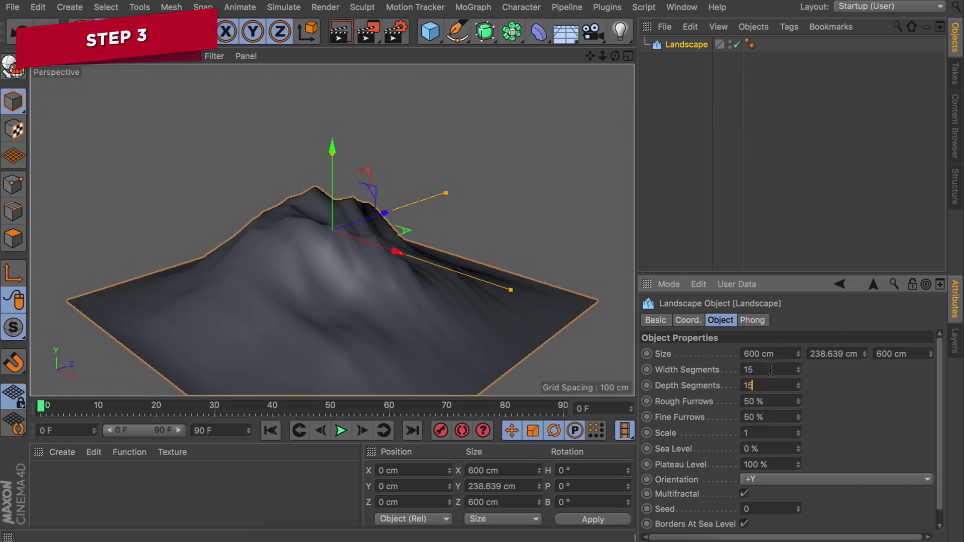
{"action": "key", "text": "Return"}
- Place the Landscape inside a new Subdivision Surface and set its editor subdivision to 3
{"action": "left_click_drag", "start_coordinate": [389, 312], "coordinate": [361, 290], "text": "alt"}
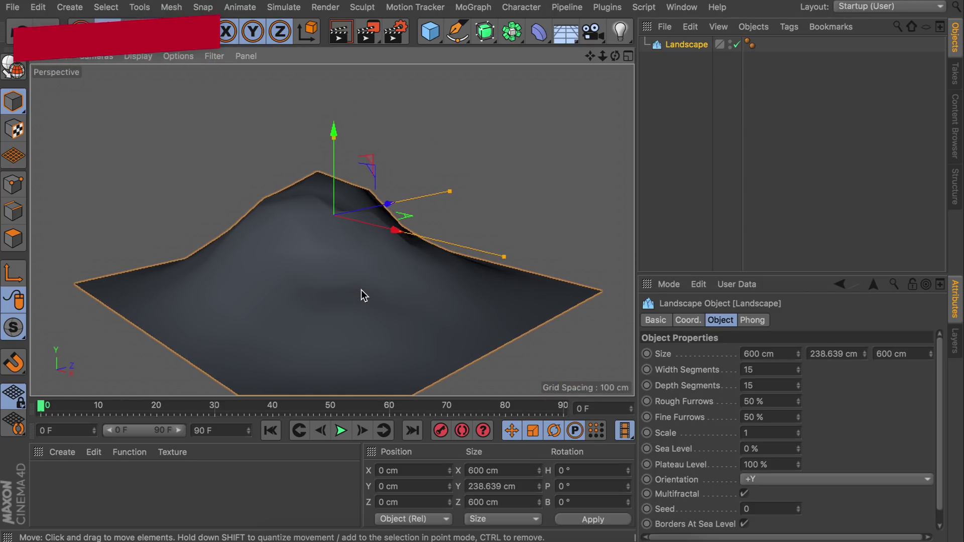
{"action": "left_click", "coordinate": [485, 31], "text": "alt"}
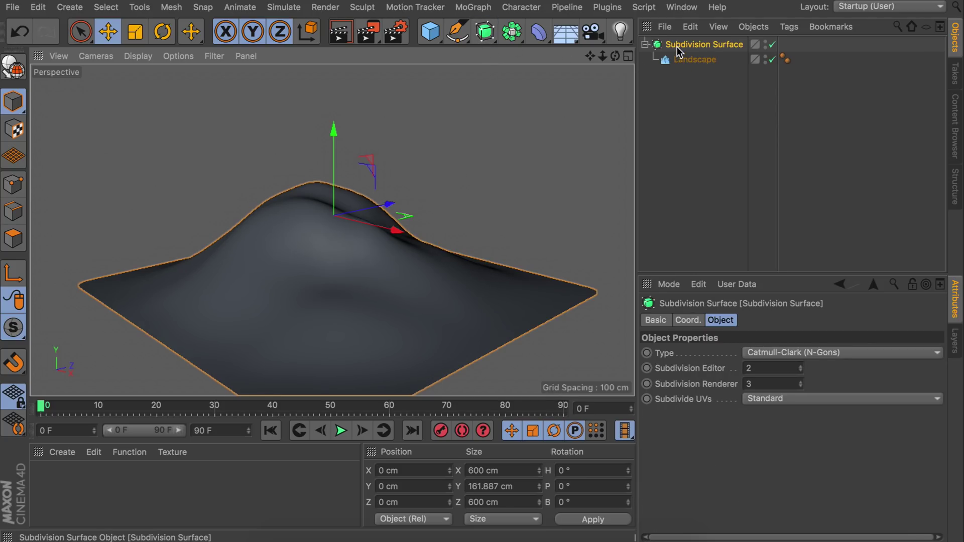
{"action": "left_click", "coordinate": [771, 366]}
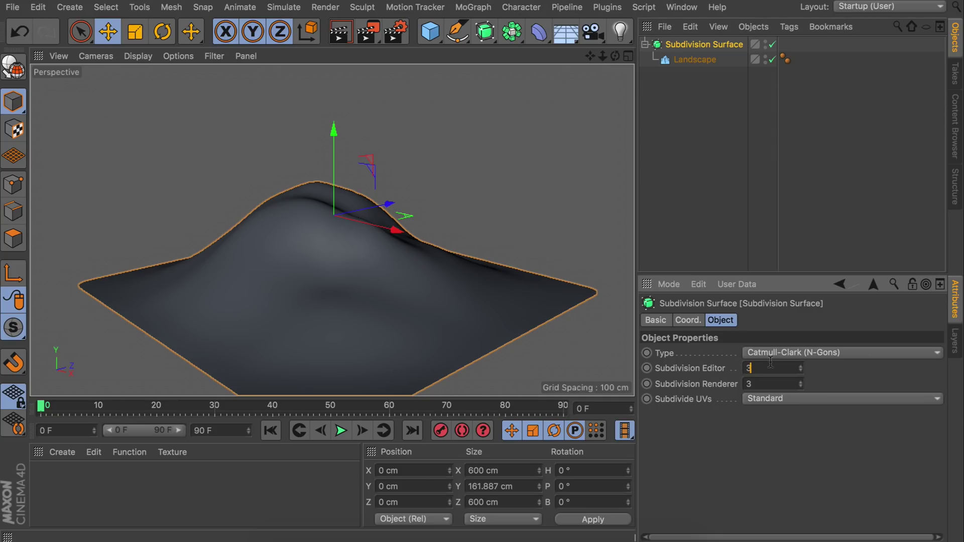
{"action": "type", "text": "3"}
{"action": "key", "text": "Return"}
- Reshape the Landscape with rough furrows 27%, fine furrows 63%, scale 5.48 and seed 5
{"action": "left_click", "coordinate": [695, 59]}
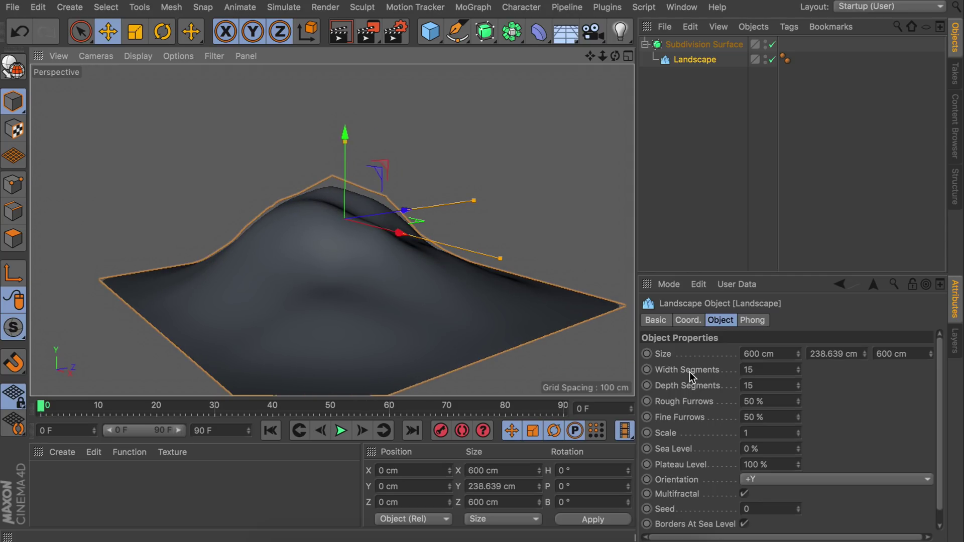
{"action": "mouse_move", "coordinate": [797, 433]}
{"action": "left_mouse_down"}
{"action": "mouse_move", "coordinate": [798, 399]}
{"action": "mouse_move", "coordinate": [798, 415]}
{"action": "left_mouse_up"}
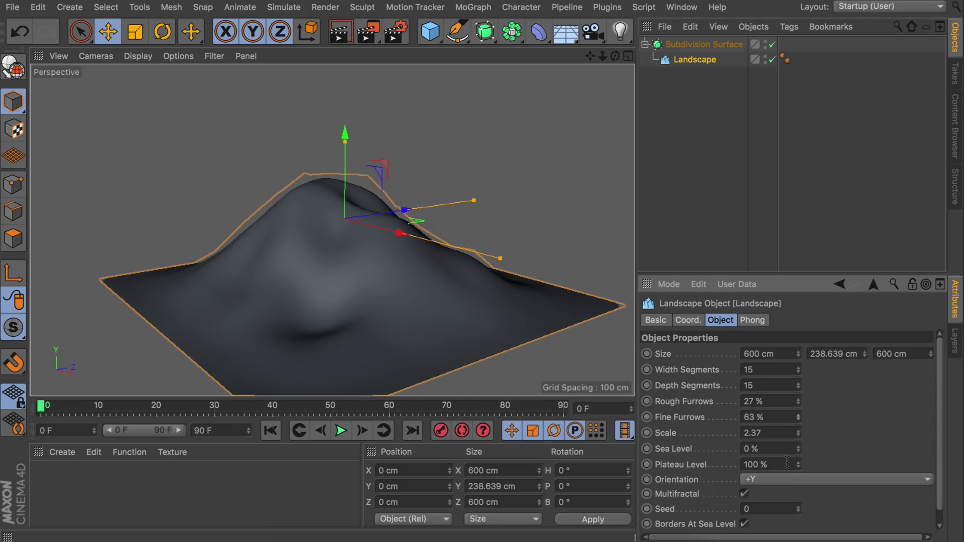
{"action": "left_click", "coordinate": [799, 506]}
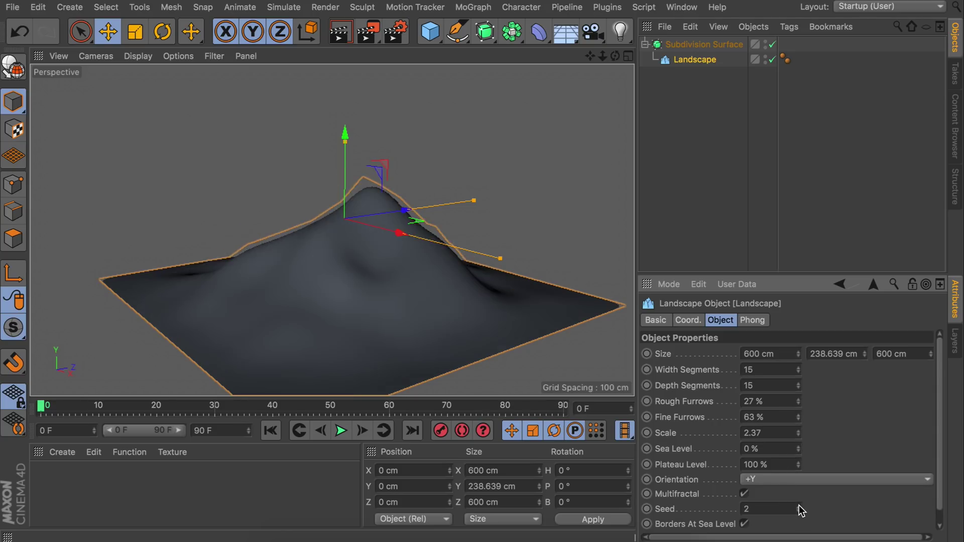
{"action": "left_click", "coordinate": [799, 506]}
{"action": "left_click_drag", "start_coordinate": [798, 433], "coordinate": [799, 420]}
{"action": "scroll", "coordinate": [291, 193], "scroll_direction": "up", "scroll_amount": 3}
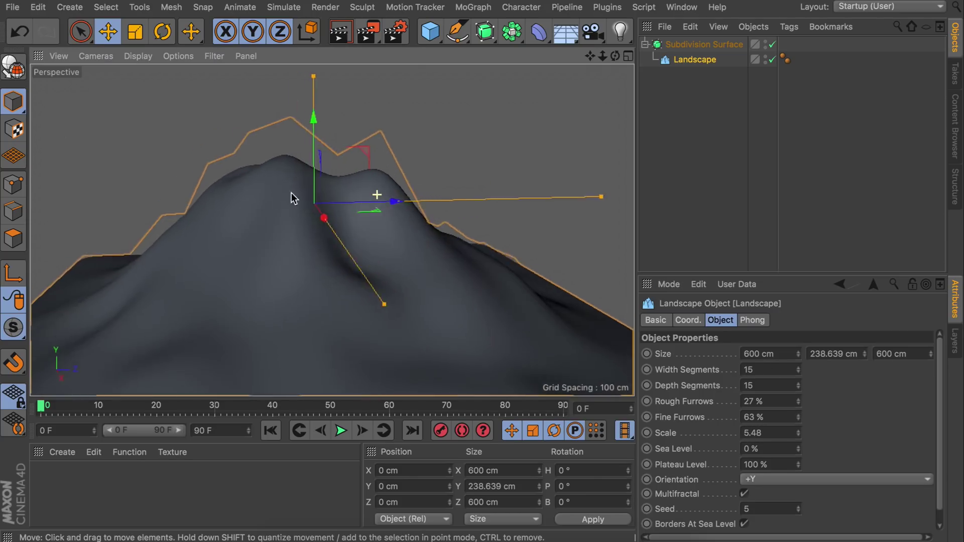
{"action": "left_click_drag", "start_coordinate": [292, 193], "coordinate": [264, 199], "text": "alt"}
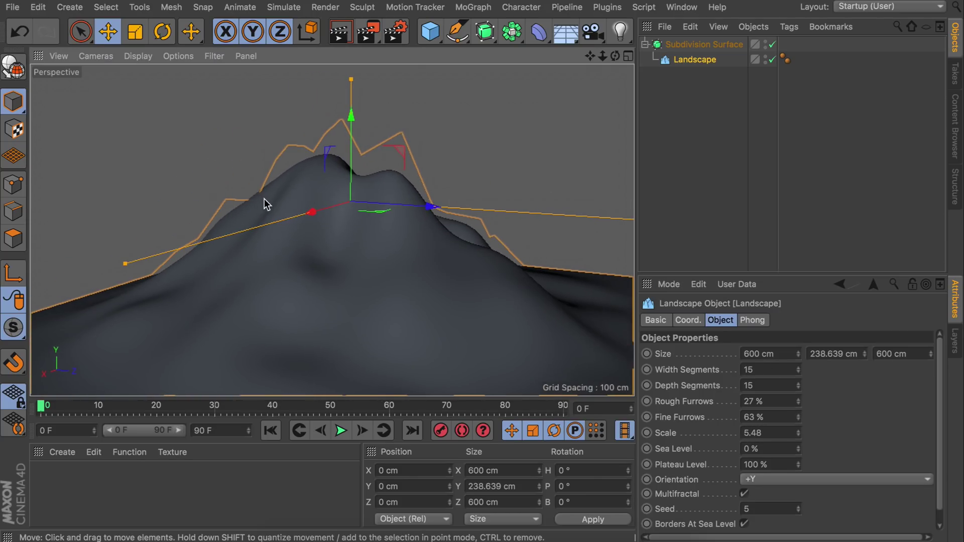
{"action": "scroll", "coordinate": [378, 132], "scroll_direction": "down", "scroll_amount": 3}
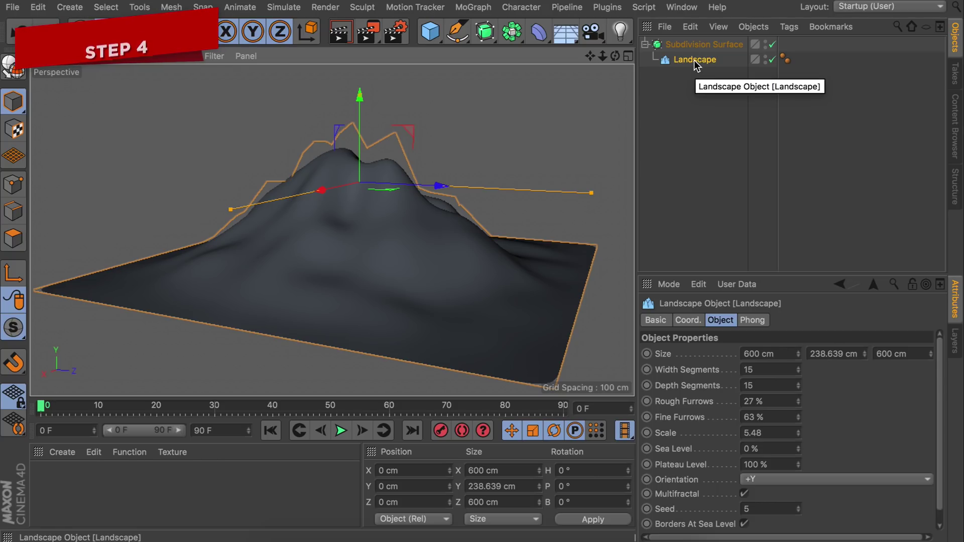
- Make the Landscape editable and select a single point near the middle of its front base edge
{"action": "key", "text": "c"}
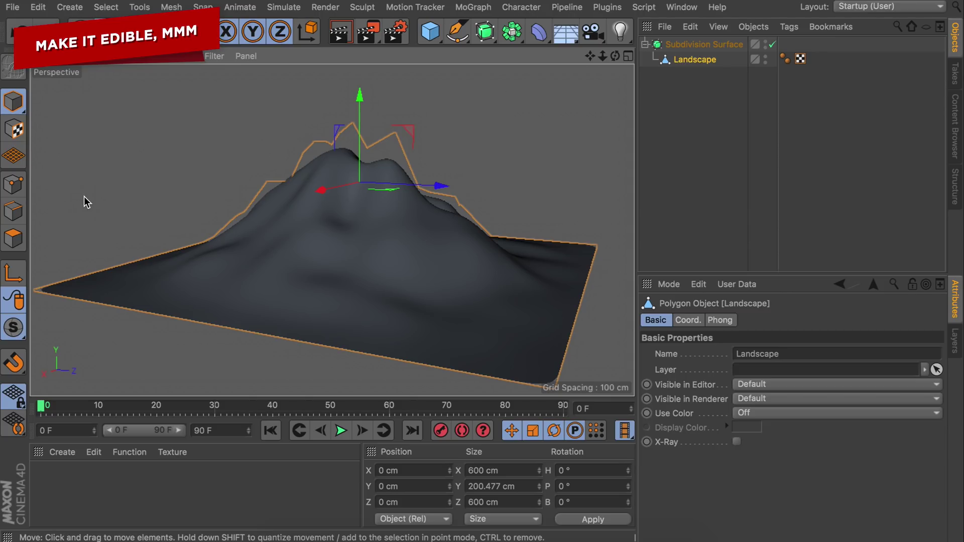
{"action": "left_click", "coordinate": [13, 184]}
{"action": "left_click_drag", "start_coordinate": [333, 264], "coordinate": [293, 216], "text": "alt"}
{"action": "left_click_drag", "start_coordinate": [267, 177], "coordinate": [284, 260], "text": "alt"}
{"action": "left_click", "coordinate": [213, 173]}
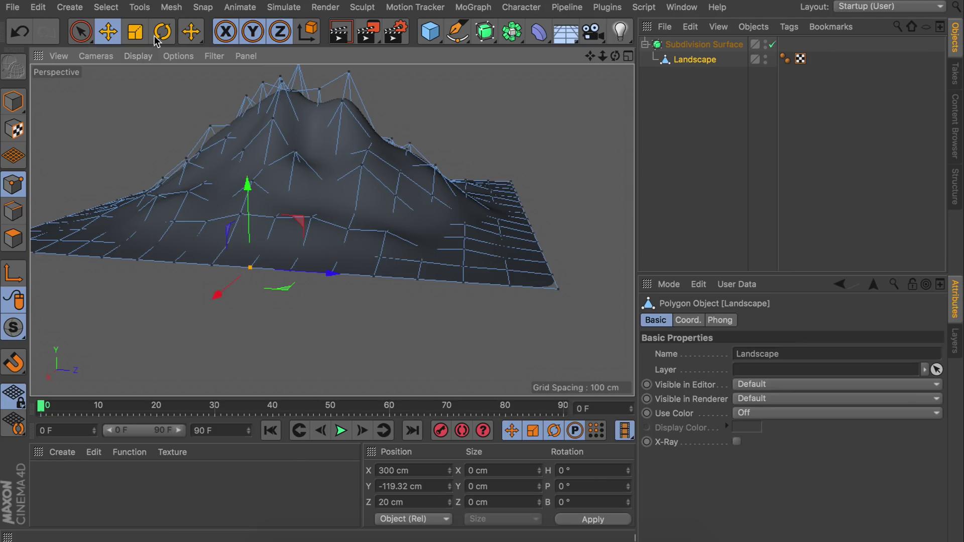
- Move the Landscape's axis to the selected base point using Axis Center with Selected Points, and return to Model mode
{"action": "left_click", "coordinate": [171, 7]}
{"action": "mouse_move", "coordinate": [186, 155]}
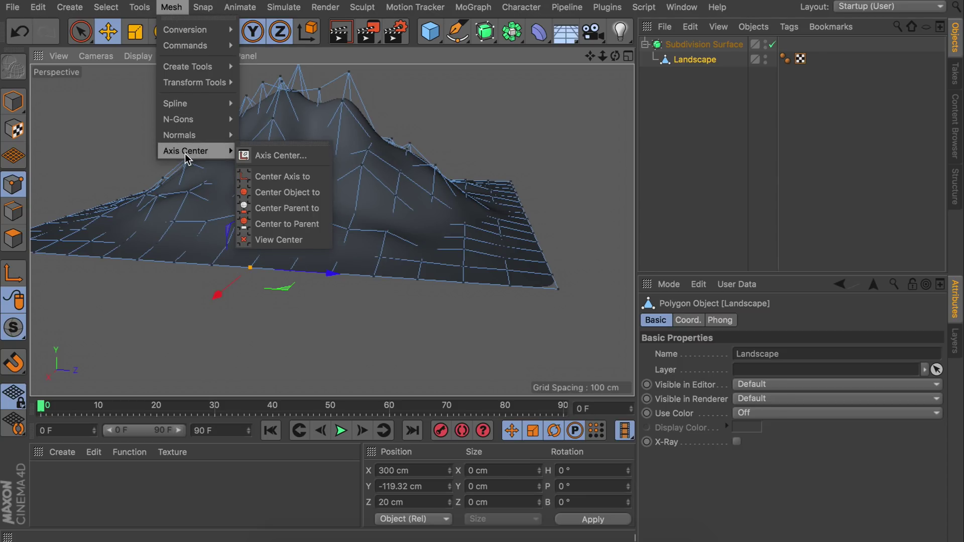
{"action": "left_click", "coordinate": [289, 157]}
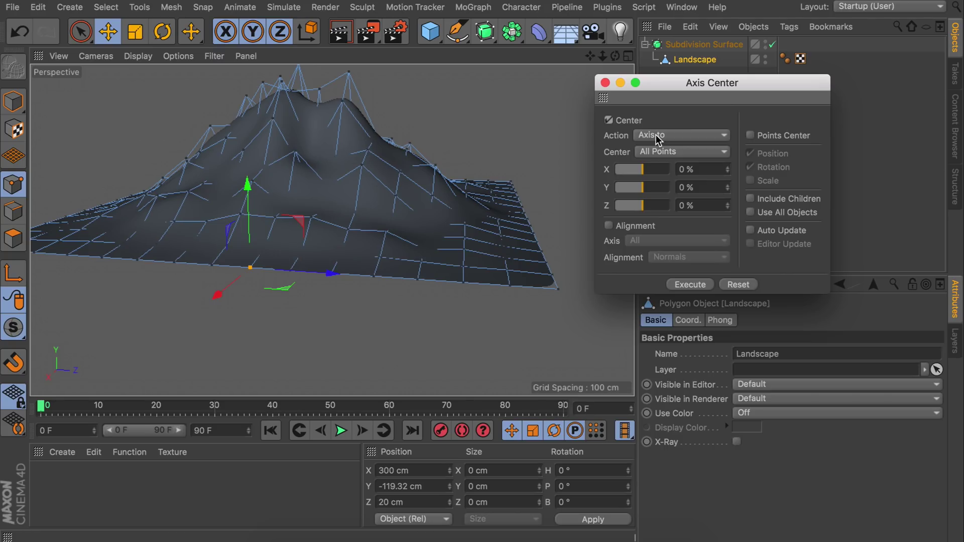
{"action": "left_click", "coordinate": [658, 151]}
{"action": "left_click", "coordinate": [663, 186]}
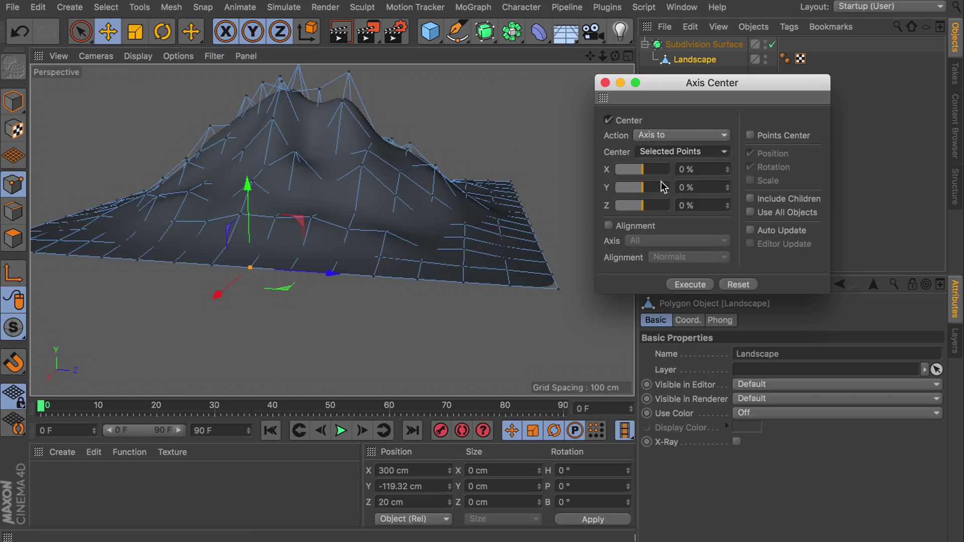
{"action": "left_click", "coordinate": [690, 285]}
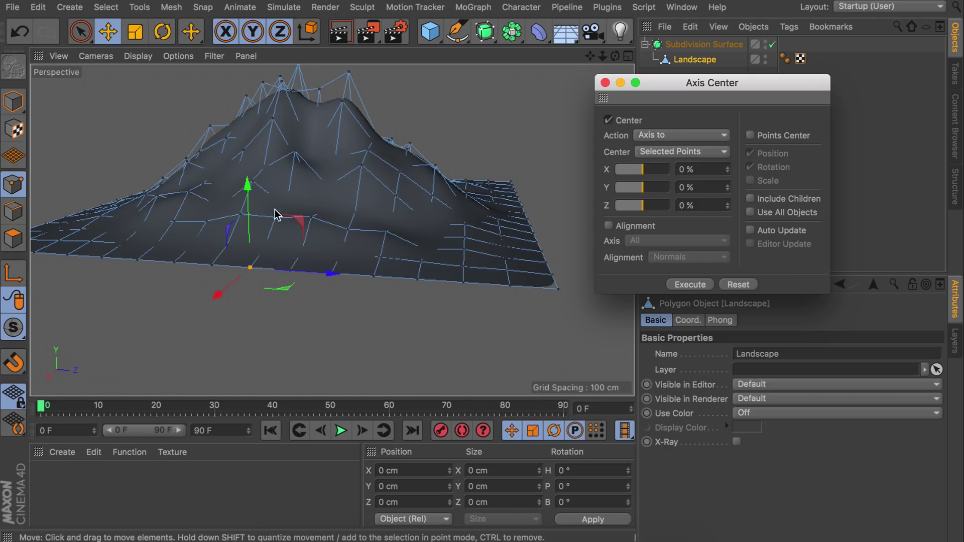
{"action": "left_click", "coordinate": [13, 102]}
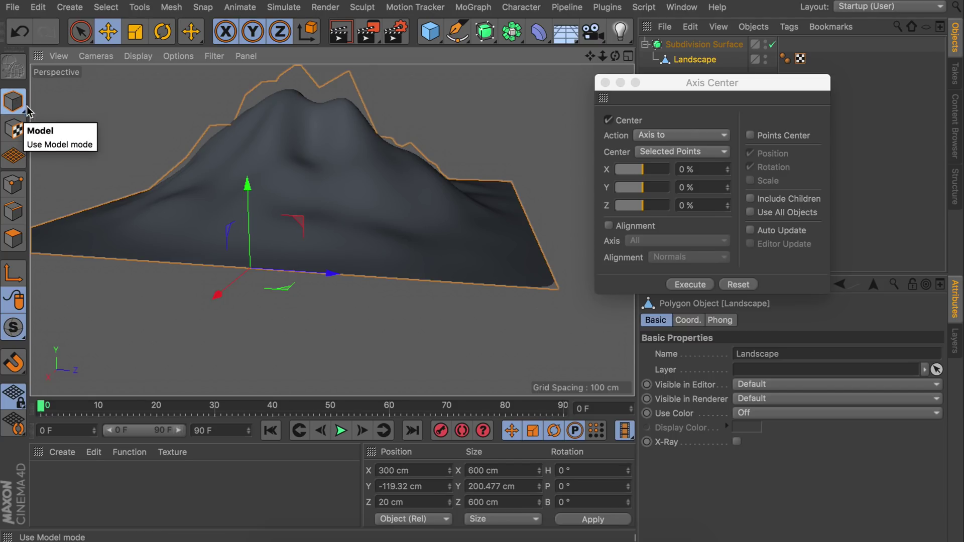
{"action": "left_click_drag", "start_coordinate": [299, 183], "coordinate": [261, 191], "text": "alt"}
{"action": "left_click", "coordinate": [605, 82]}
- Test the new pivot by scaling the Landscape flat along Y and back to full height
{"action": "key", "text": "t"}
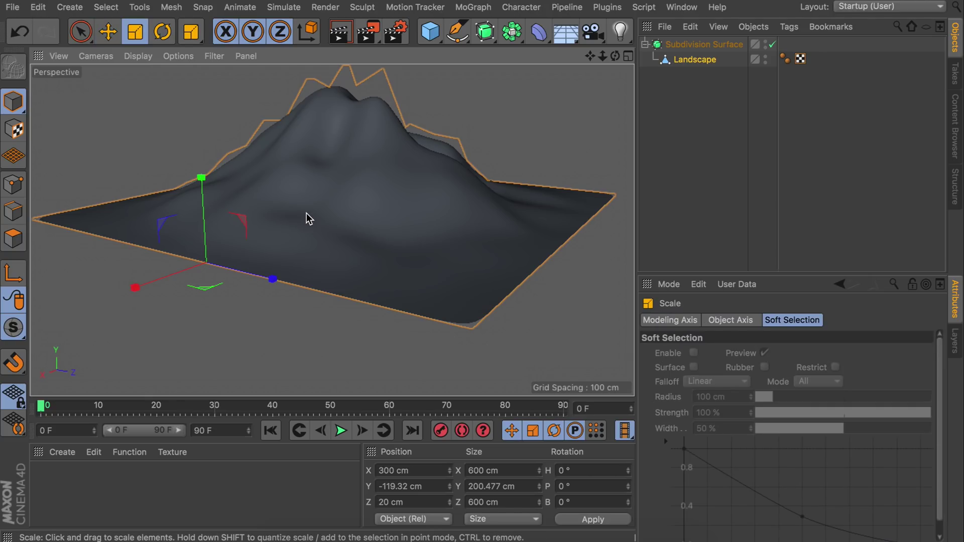
{"action": "left_click_drag", "start_coordinate": [207, 181], "coordinate": [215, 270]}
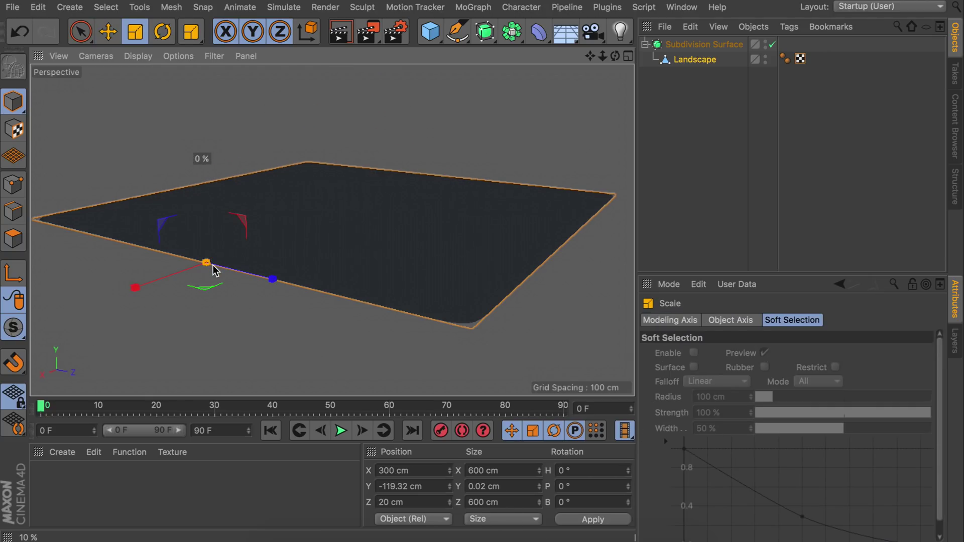
{"action": "left_click_drag", "start_coordinate": [215, 270], "coordinate": [204, 178]}
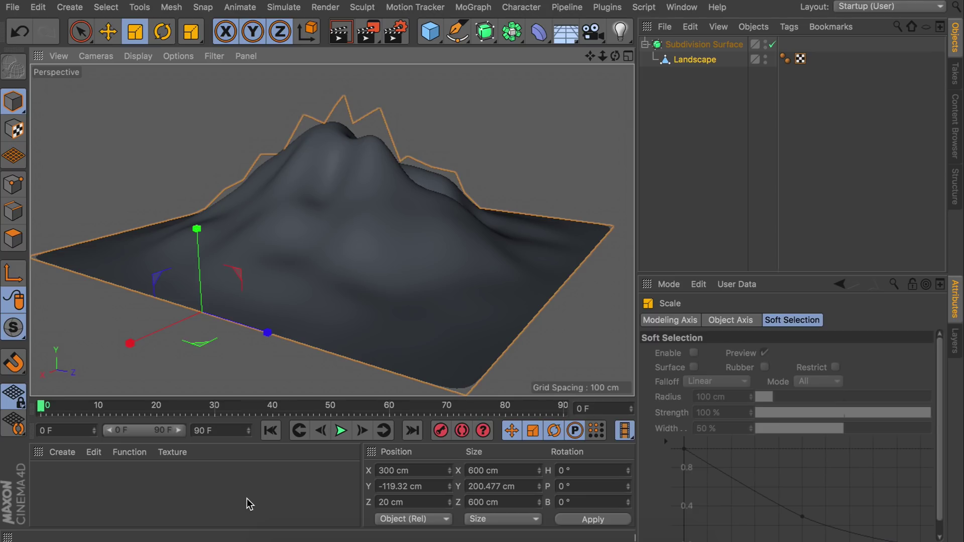
- Create a new material with only the Luminance channel enabled, turning off Color and Reflectance
{"action": "double_click", "coordinate": [147, 478]}
{"action": "left_click", "coordinate": [138, 477]}
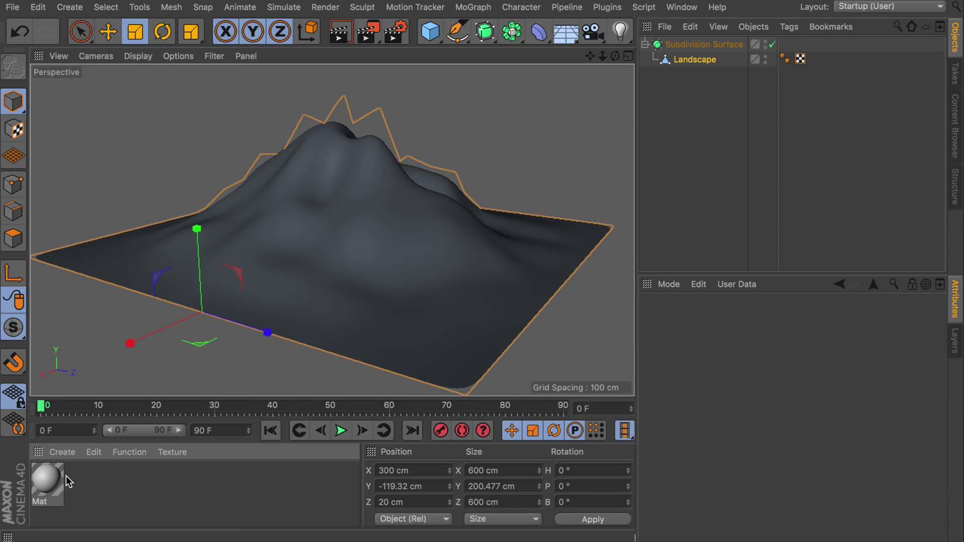
{"action": "double_click", "coordinate": [56, 483]}
{"action": "left_click", "coordinate": [301, 228]}
{"action": "left_click", "coordinate": [301, 285]}
{"action": "left_click", "coordinate": [303, 255]}
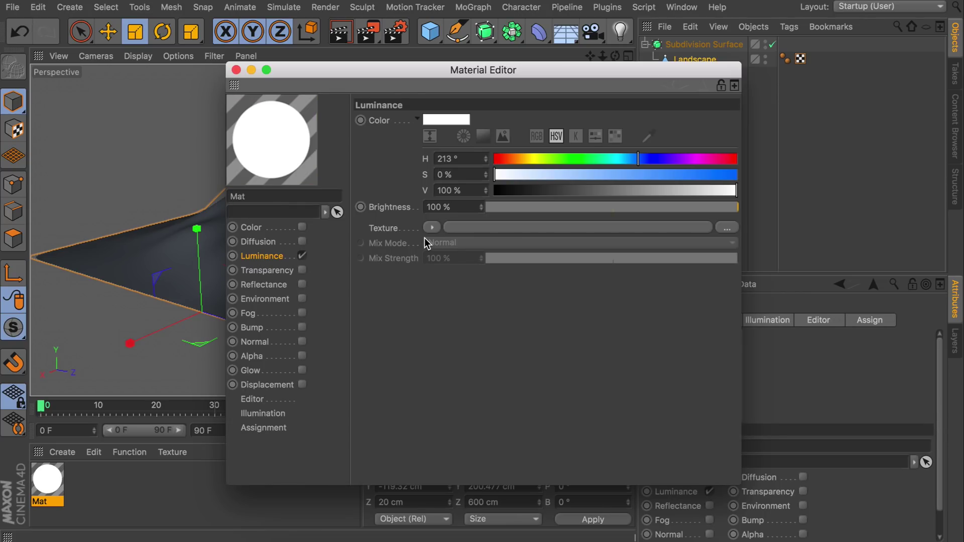
- Set the material's luminance color to H 197°, S 14%, V 17% and close the Material Editor
{"action": "left_click_drag", "start_coordinate": [523, 157], "coordinate": [627, 159]}
{"action": "left_click", "coordinate": [531, 174]}
{"action": "left_click", "coordinate": [536, 190]}
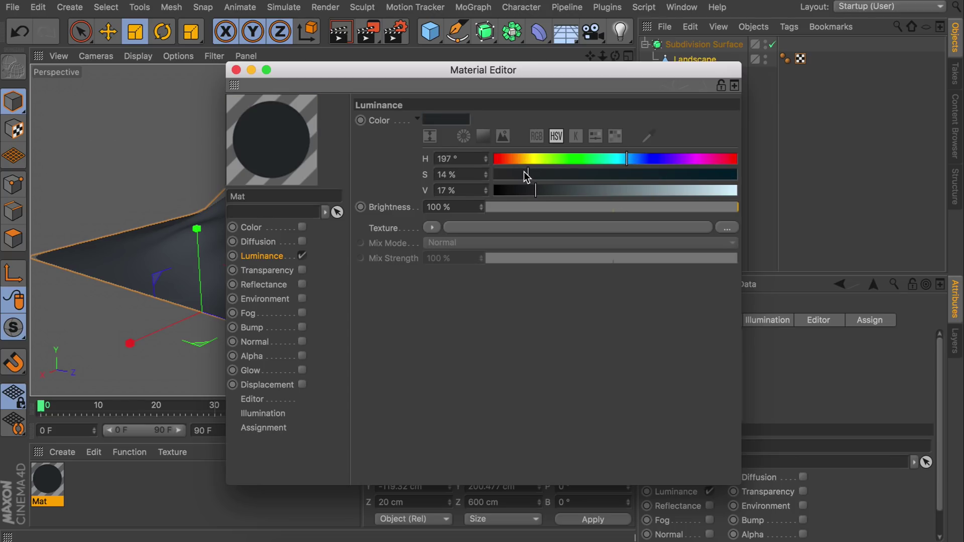
{"action": "left_click", "coordinate": [236, 70]}
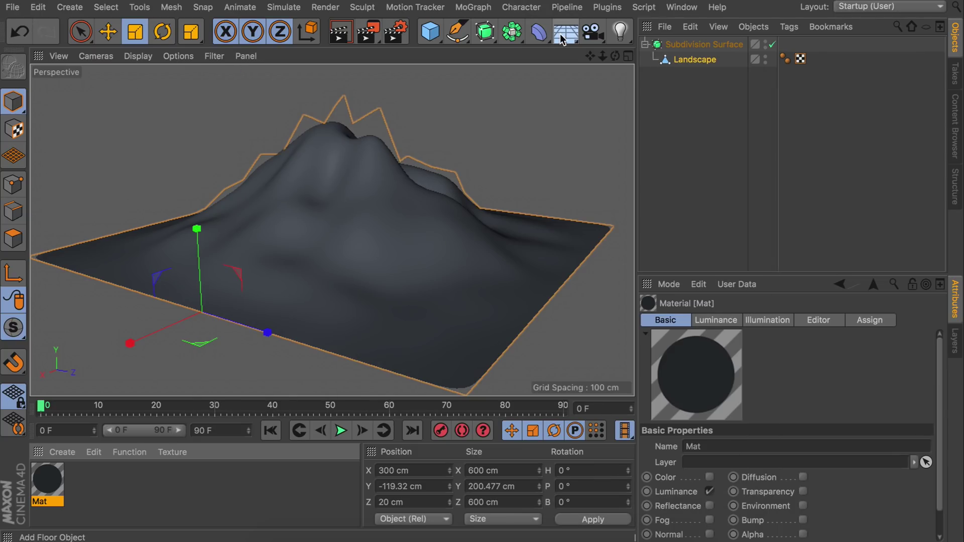
- Add a Background object to the scene and apply the dark luminance material to it
{"action": "left_click", "coordinate": [566, 31]}
{"action": "left_click", "coordinate": [633, 156]}
{"action": "left_click_drag", "start_coordinate": [56, 472], "coordinate": [662, 45]}
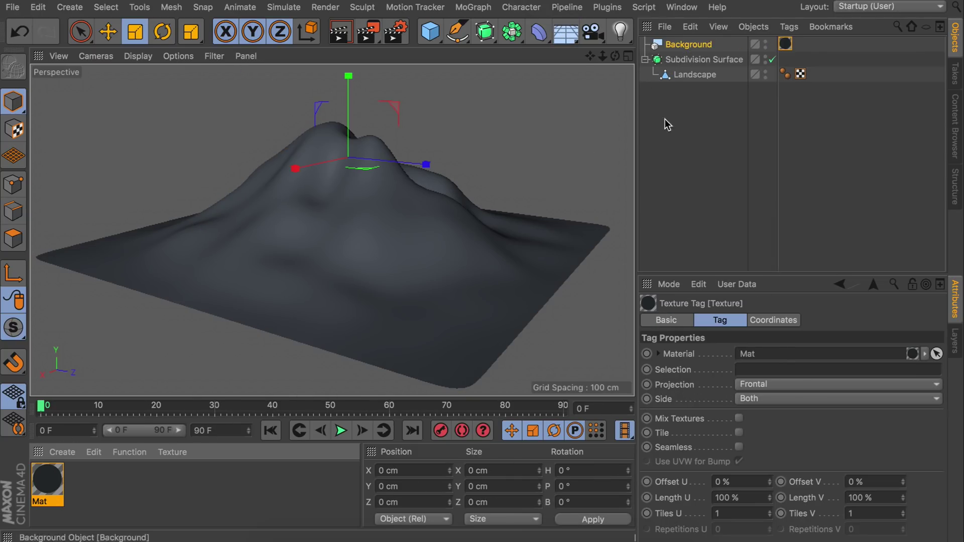
- Create a second material that uses only the Luminance channel, with Color and Reflectance turned off
{"action": "double_click", "coordinate": [141, 499]}
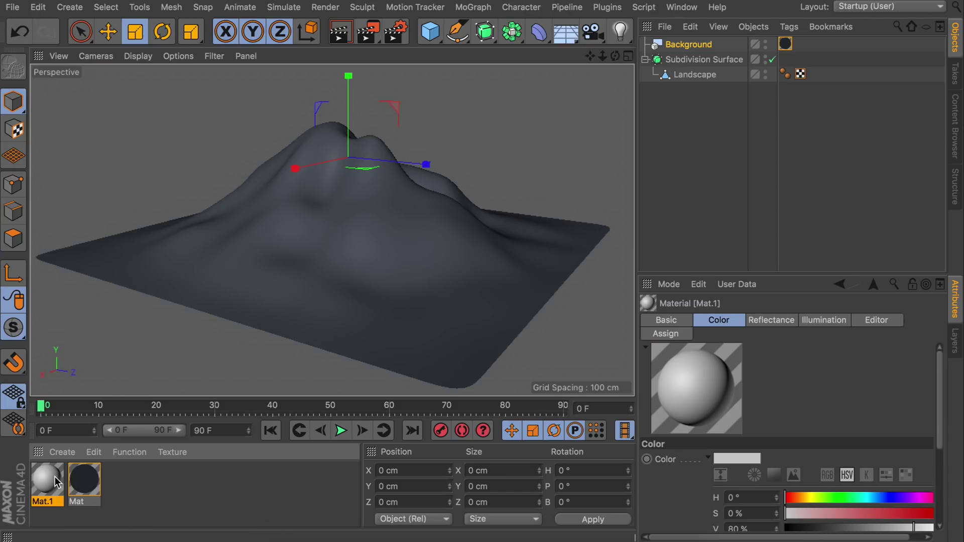
{"action": "double_click", "coordinate": [47, 479]}
{"action": "left_click_drag", "start_coordinate": [334, 65], "coordinate": [487, 73]}
{"action": "left_click", "coordinate": [455, 233]}
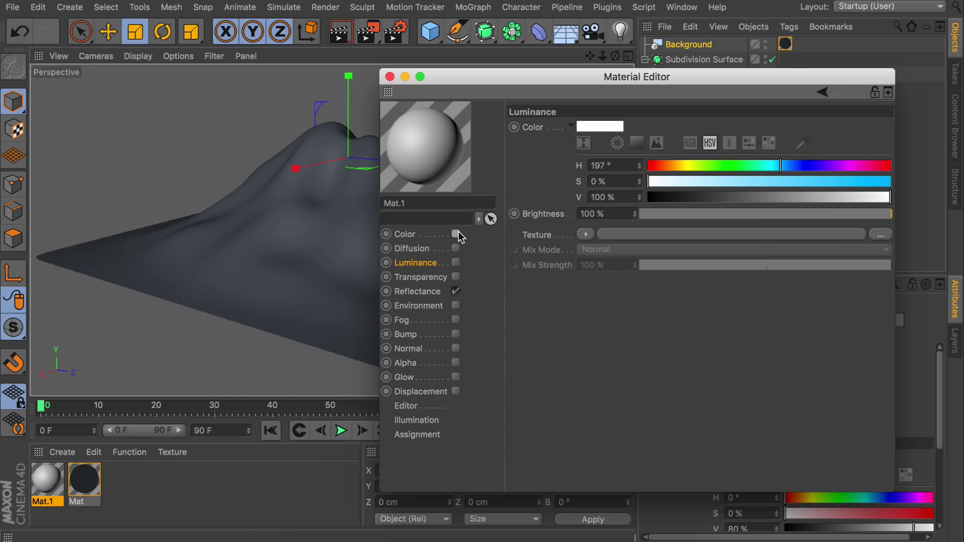
{"action": "left_click", "coordinate": [459, 291]}
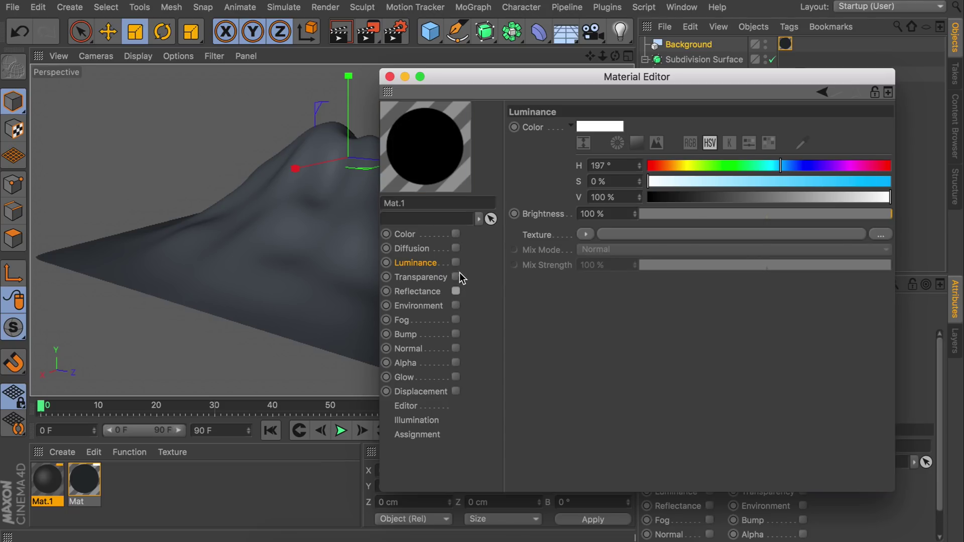
{"action": "left_click", "coordinate": [456, 262]}
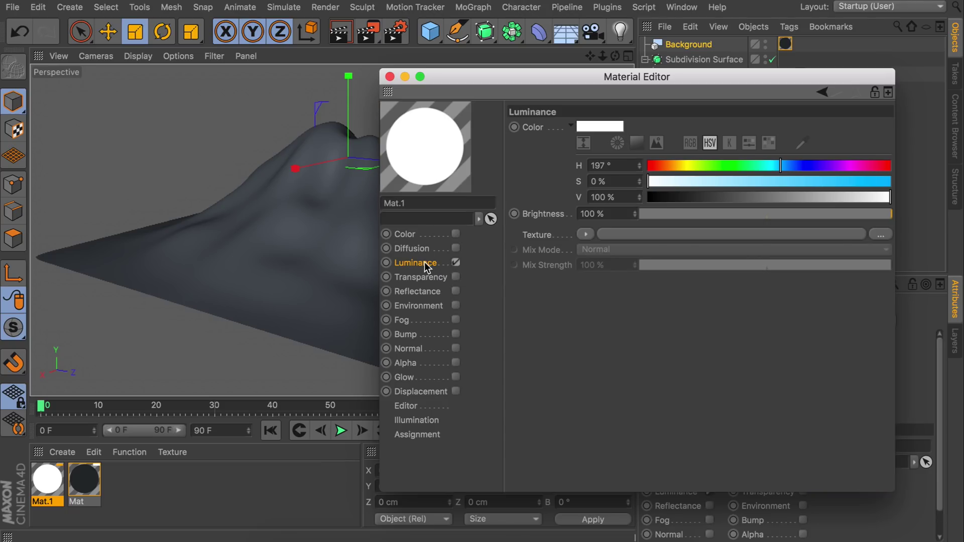
- Load a Gradient shader into the material's luminance texture and set its type to 2D - V
{"action": "left_click", "coordinate": [585, 235]}
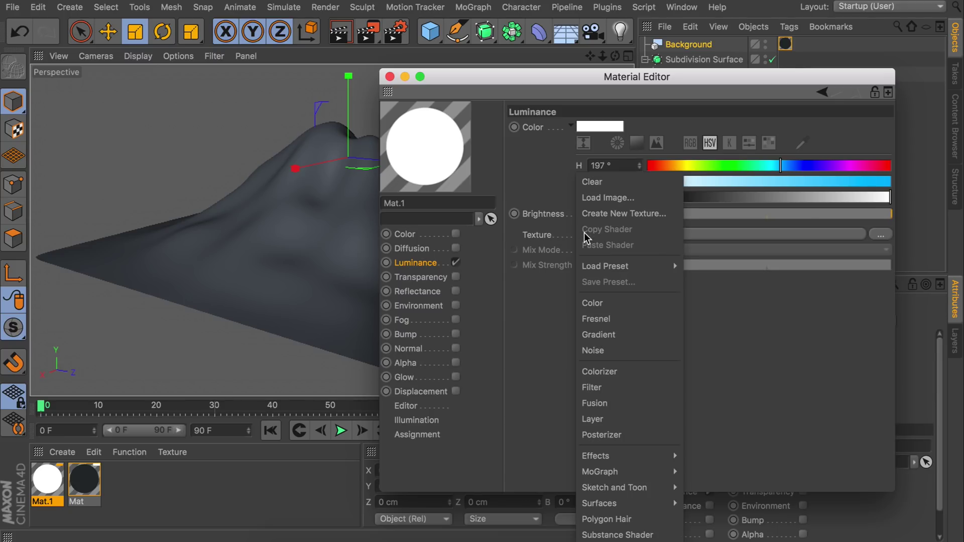
{"action": "left_click", "coordinate": [599, 334]}
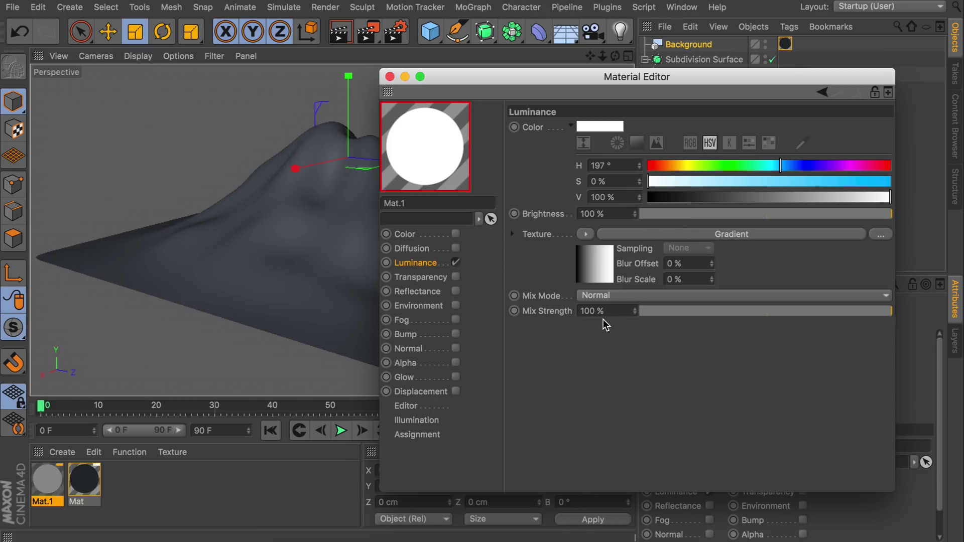
{"action": "left_click", "coordinate": [600, 268]}
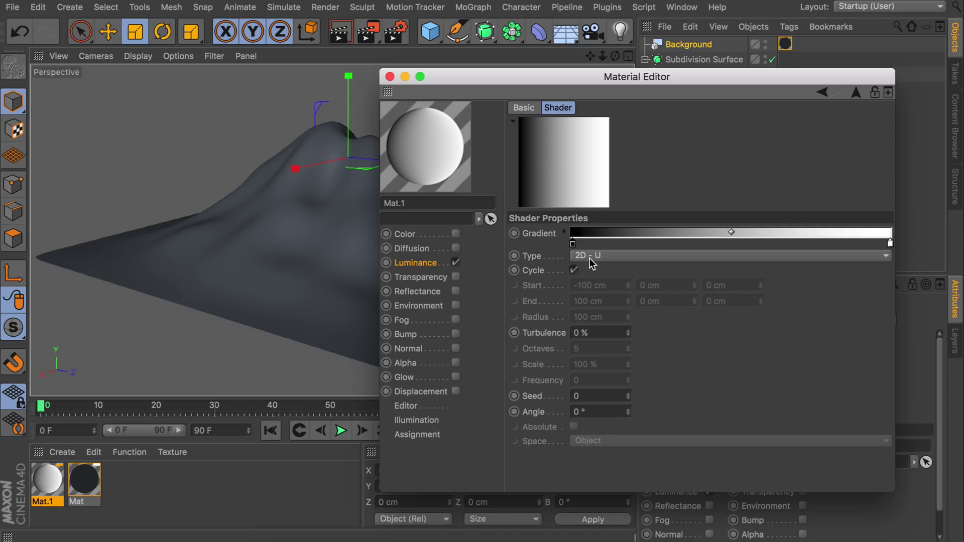
{"action": "left_click", "coordinate": [591, 257]}
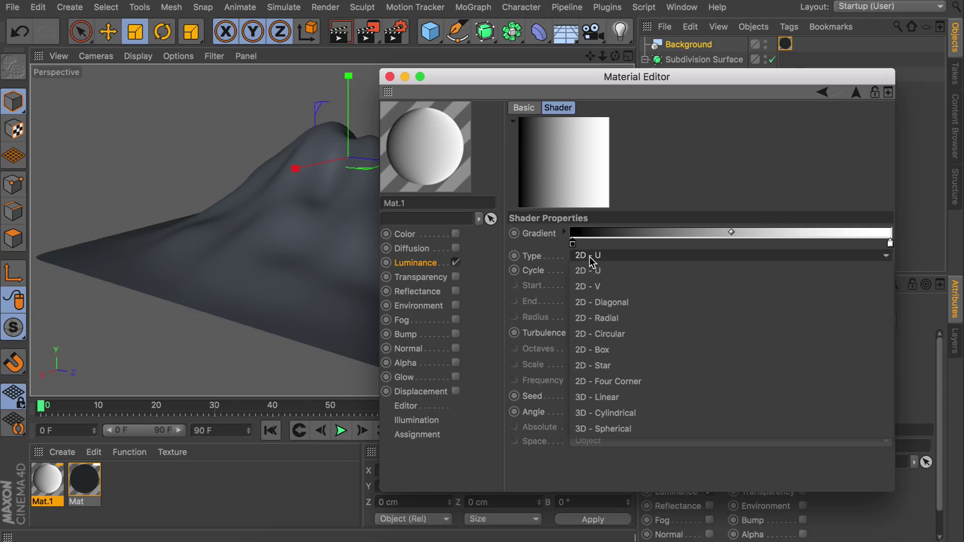
{"action": "left_click", "coordinate": [598, 287]}
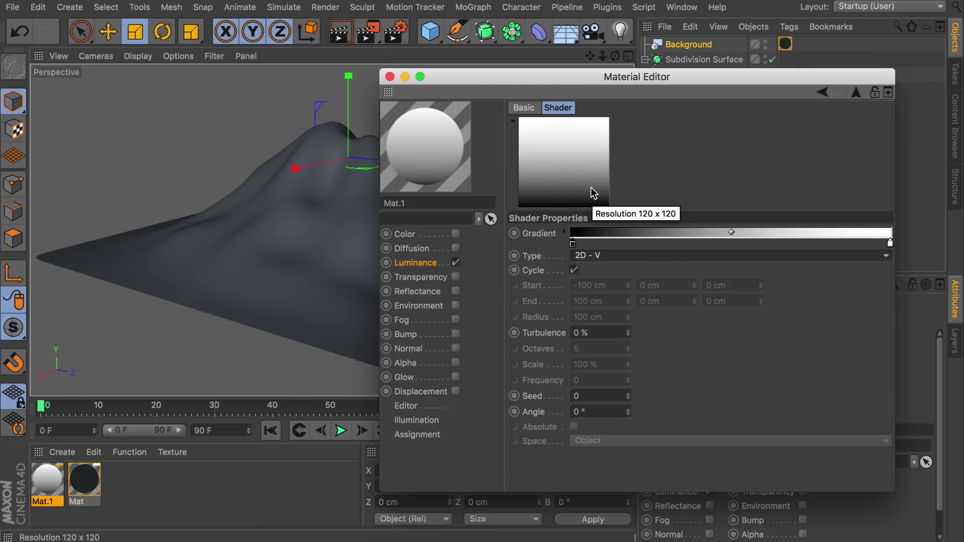
- Recolor the gradient's black knot with the dark background color sampled from the screen
{"action": "double_click", "coordinate": [573, 244]}
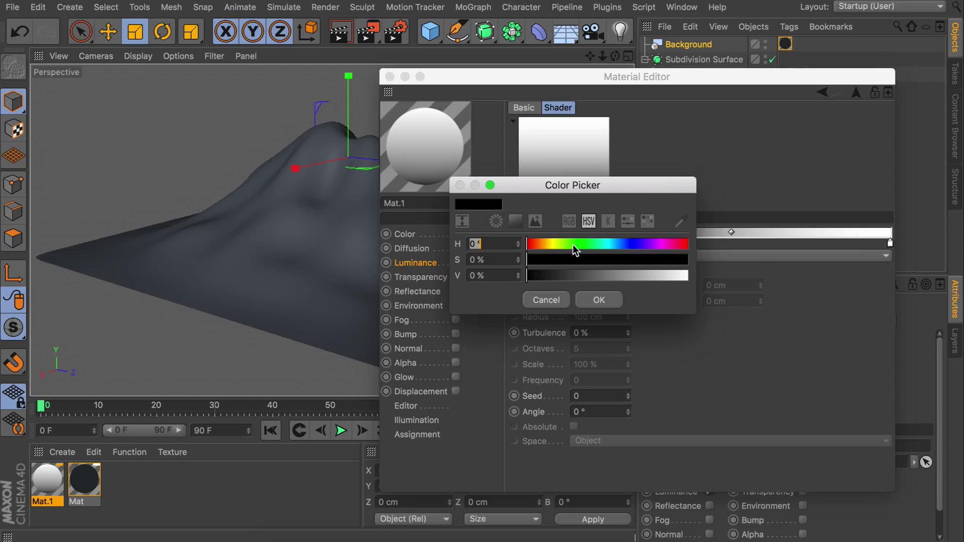
{"action": "left_click", "coordinate": [681, 222]}
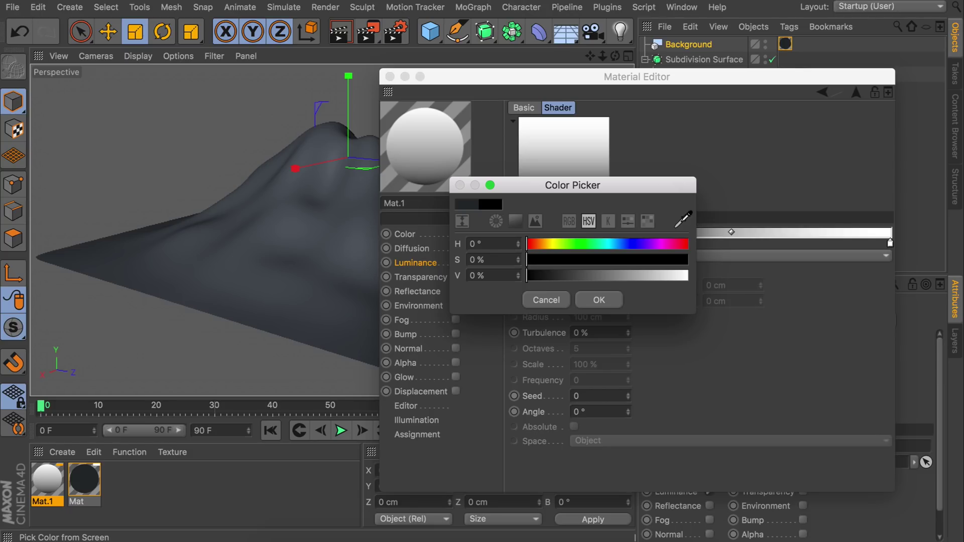
{"action": "left_click", "coordinate": [255, 442]}
{"action": "left_click", "coordinate": [597, 300]}
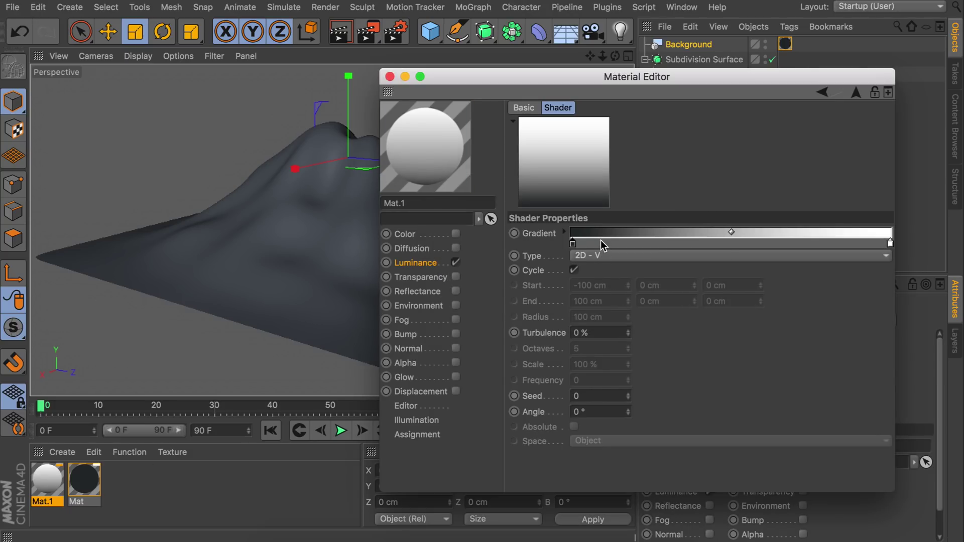
- Add a red knot a little over a third along the gradient, color the end knot yellow, and close the Material Editor
{"action": "double_click", "coordinate": [689, 243]}
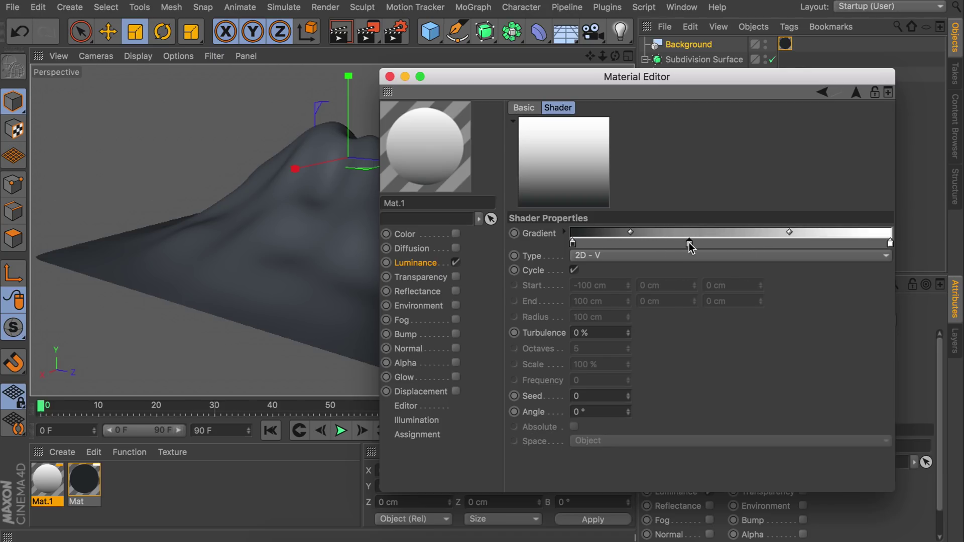
{"action": "left_click_drag", "start_coordinate": [742, 242], "coordinate": [947, 258]}
{"action": "left_click", "coordinate": [715, 298]}
{"action": "double_click", "coordinate": [890, 243]}
{"action": "left_click_drag", "start_coordinate": [813, 242], "coordinate": [815, 246]}
{"action": "left_click", "coordinate": [865, 299]}
{"action": "left_click_drag", "start_coordinate": [653, 76], "coordinate": [740, 82]}
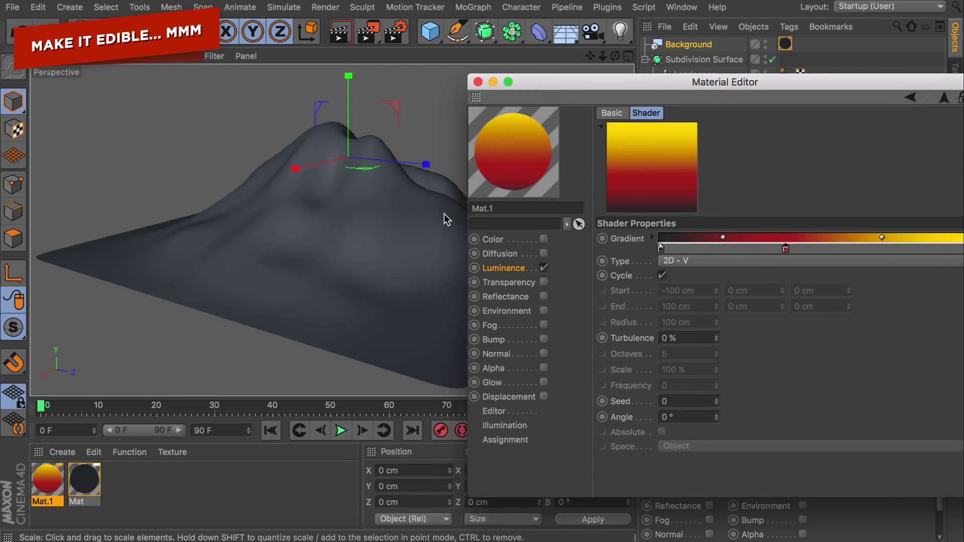
{"action": "left_click", "coordinate": [478, 82]}
- Try the gradient material directly on the mountain and remove its texture tag from the Landscape object
{"action": "left_click_drag", "start_coordinate": [46, 490], "coordinate": [363, 300]}
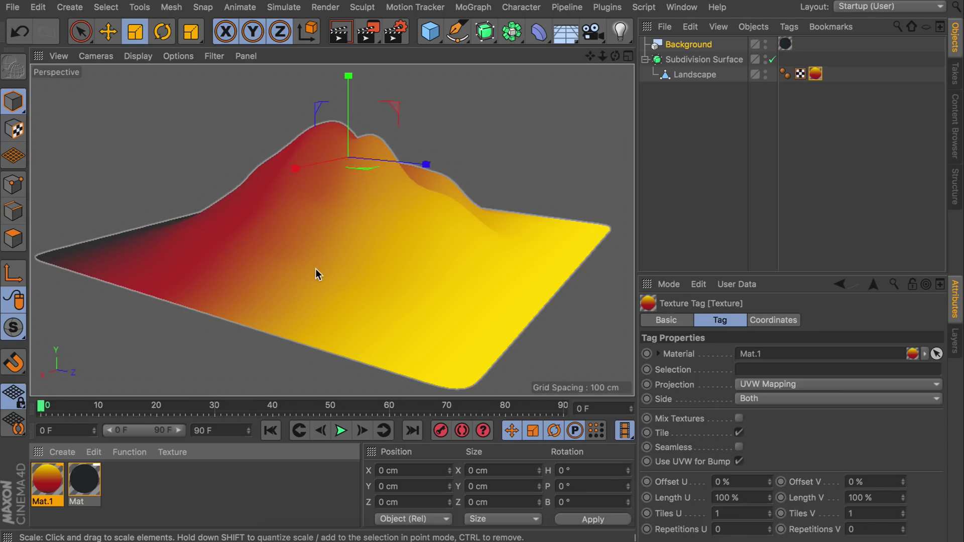
{"action": "left_click_drag", "start_coordinate": [284, 256], "coordinate": [363, 254], "text": "alt"}
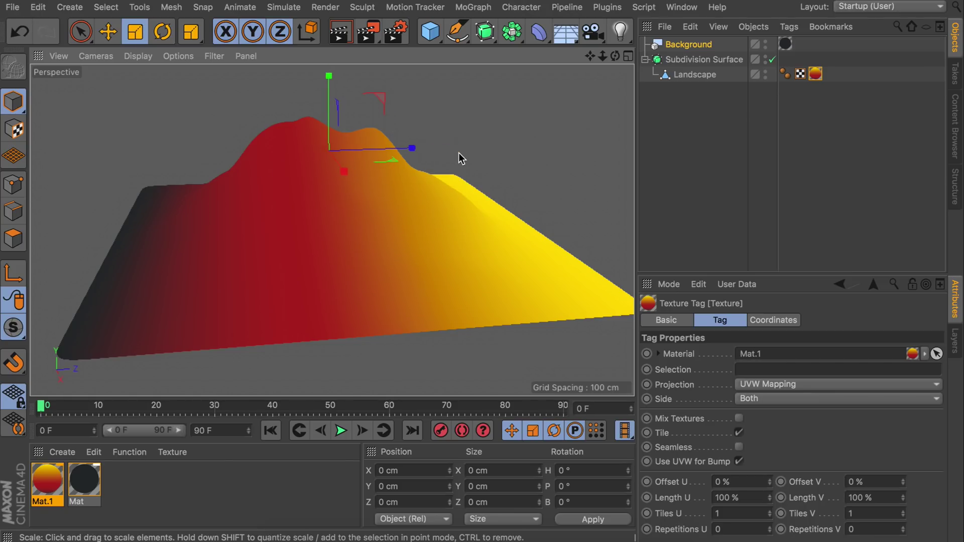
{"action": "left_click", "coordinate": [692, 74]}
{"action": "left_click_drag", "start_coordinate": [502, 373], "coordinate": [474, 318]}
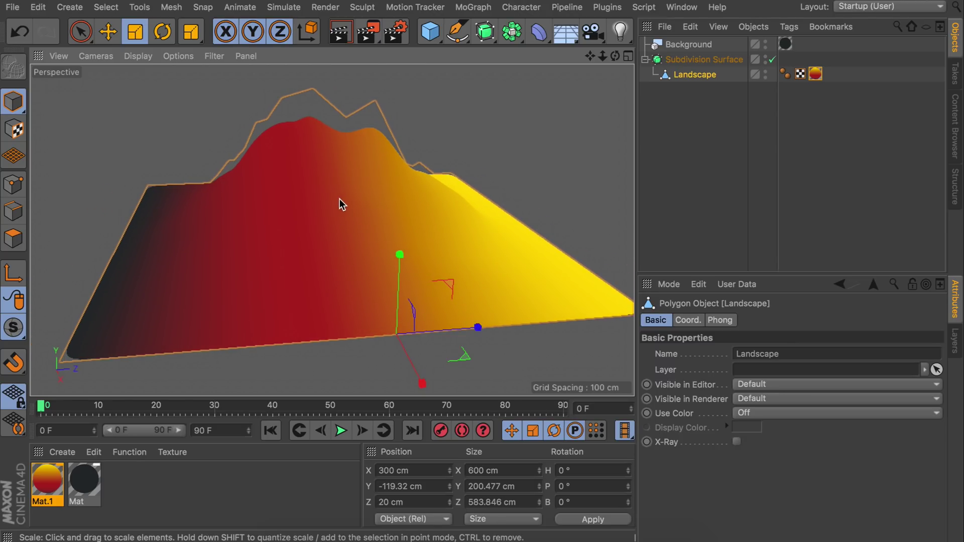
{"action": "key", "text": "ctrl+z"}
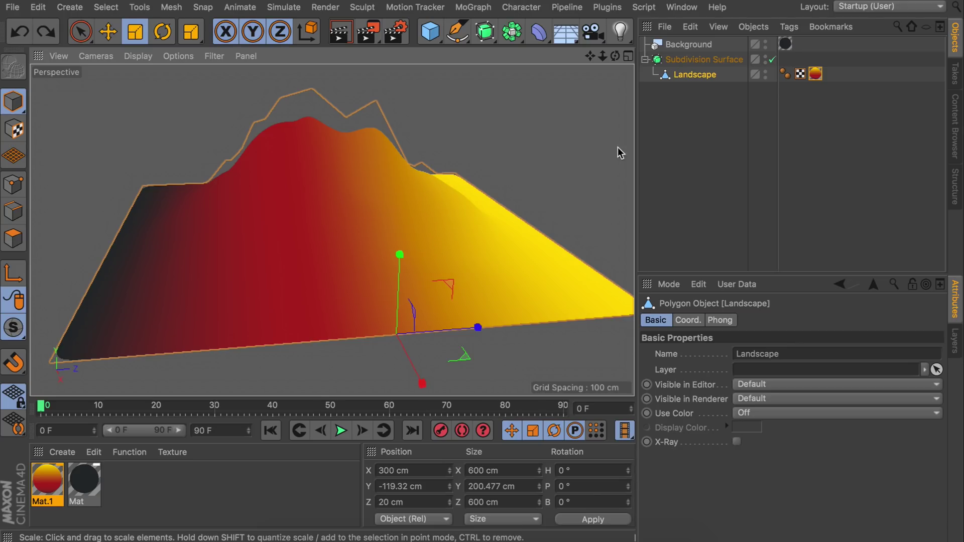
{"action": "left_click", "coordinate": [815, 74]}
{"action": "key", "text": "Delete"}
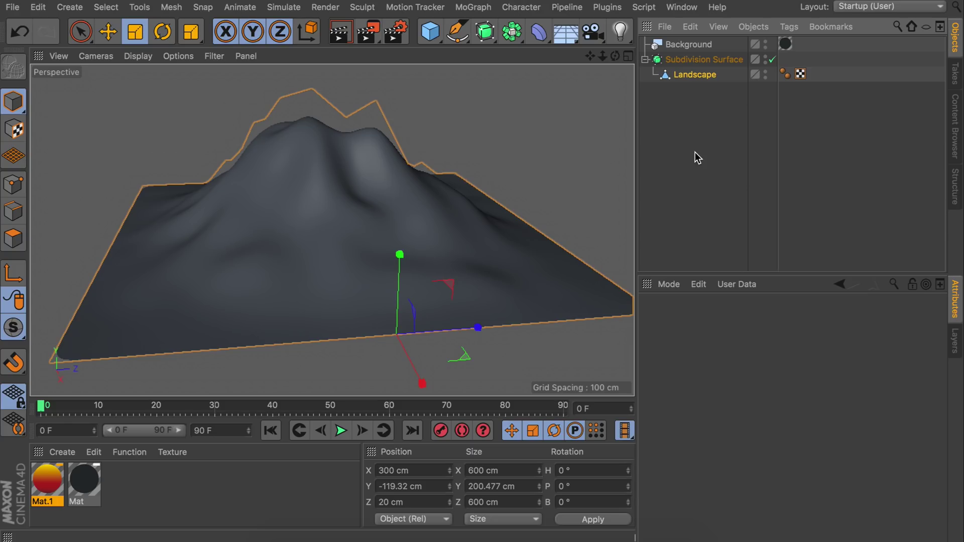
- Add a cube and stretch it over the mountain to about 673 cm in X and 600 cm in Z
{"action": "left_click", "coordinate": [439, 39]}
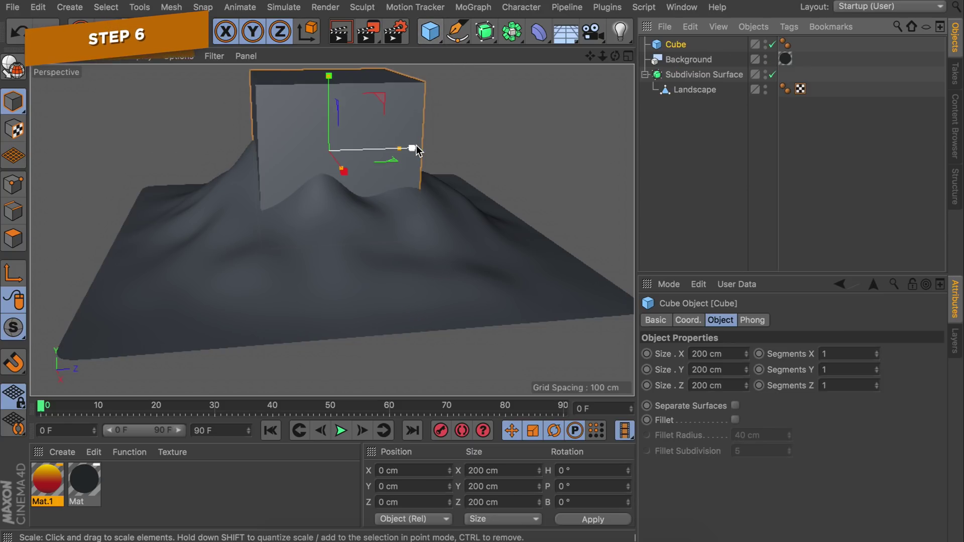
{"action": "left_click_drag", "start_coordinate": [399, 149], "coordinate": [533, 149]}
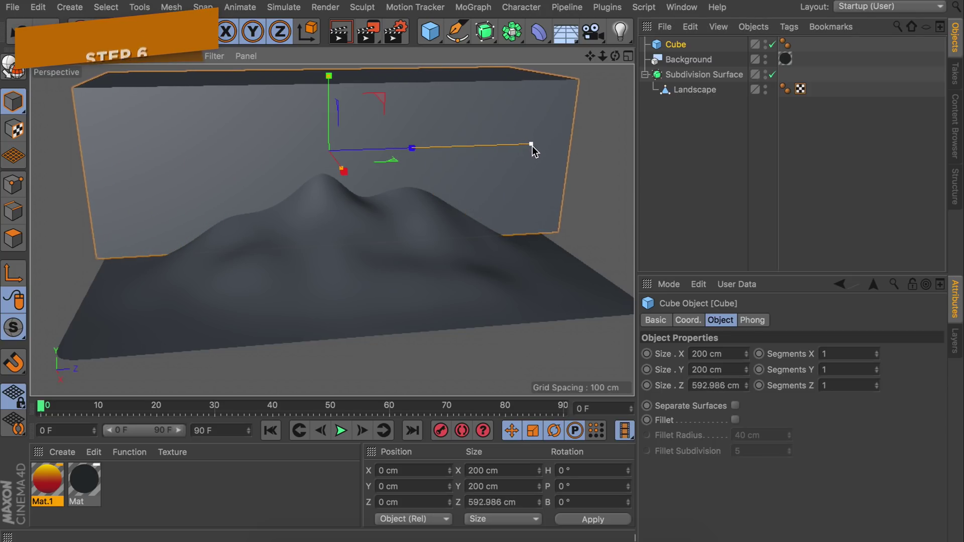
{"action": "left_click_drag", "start_coordinate": [341, 170], "coordinate": [397, 230]}
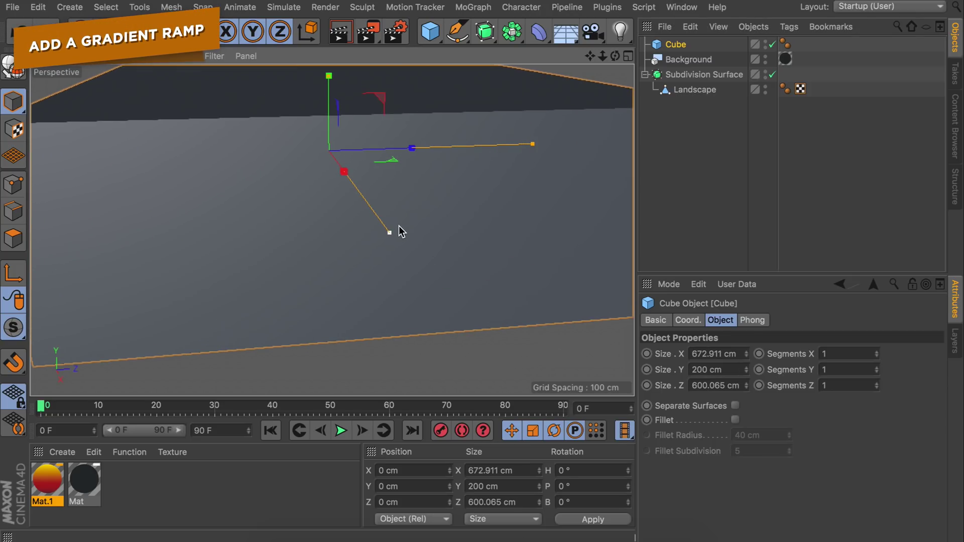
- Fit the cube around the mountain in the Right view, about 173 cm high, 616 cm deep and at Y -39 cm
{"action": "key", "text": "F3"}
{"action": "scroll", "coordinate": [315, 263], "scroll_direction": "up", "scroll_amount": 2}
{"action": "key", "text": "e"}
{"action": "left_click_drag", "start_coordinate": [341, 160], "coordinate": [338, 193]}
{"action": "left_click_drag", "start_coordinate": [581, 243], "coordinate": [566, 249]}
{"action": "key", "text": "F5"}
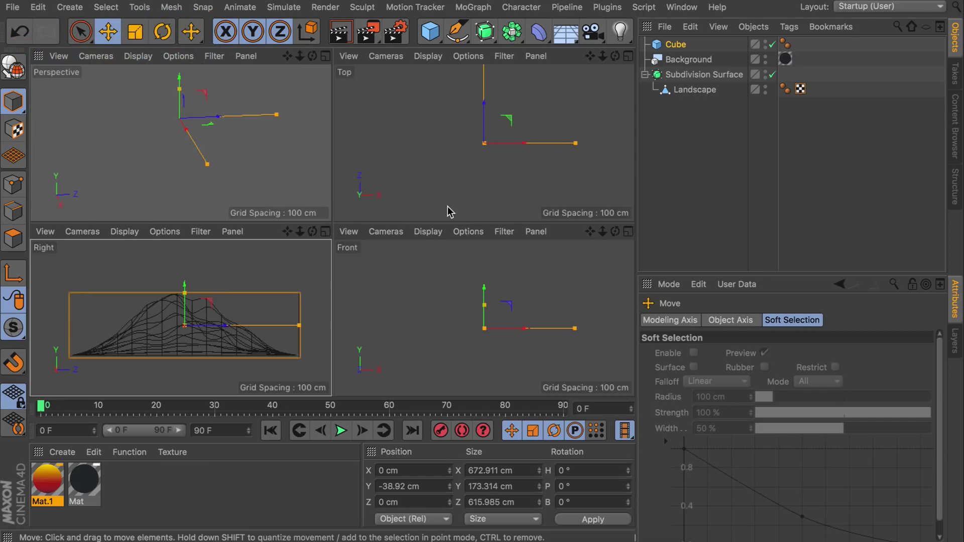
- Apply the gradient material to the cube in the Perspective view and make the Subdivision Surface a child of the cube
{"action": "key", "text": "F1"}
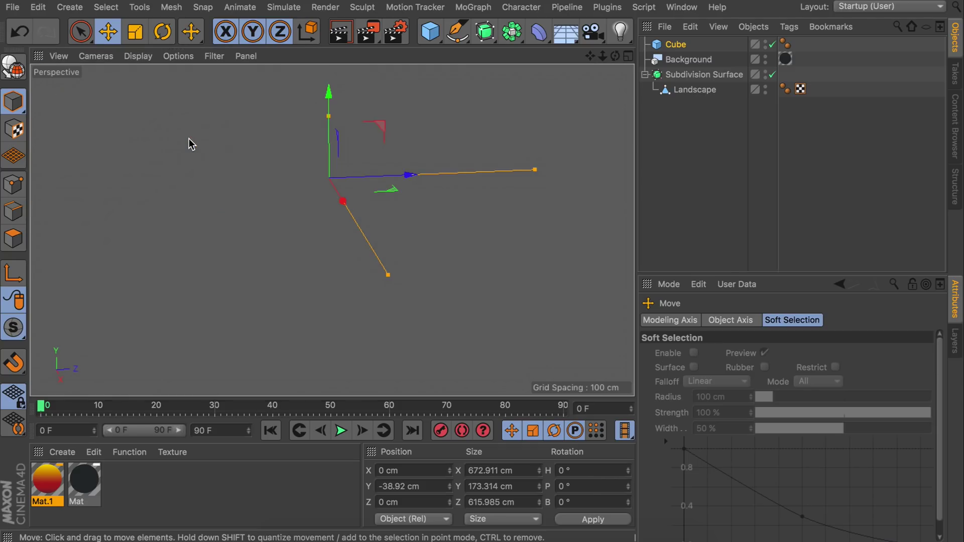
{"action": "left_click_drag", "start_coordinate": [55, 480], "coordinate": [258, 241]}
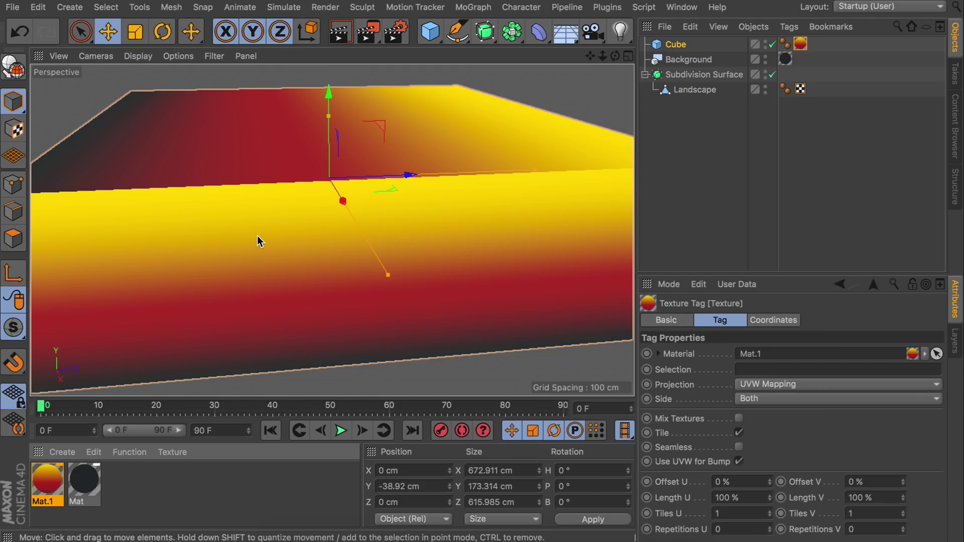
{"action": "left_click", "coordinate": [696, 76]}
{"action": "left_click_drag", "start_coordinate": [696, 75], "coordinate": [683, 47]}
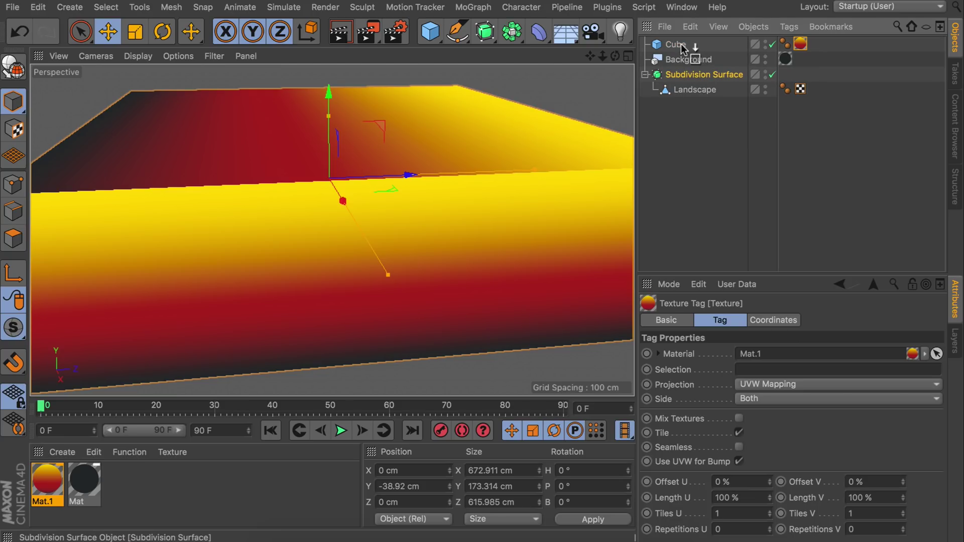
{"action": "left_click_drag", "start_coordinate": [683, 47], "coordinate": [684, 48]}
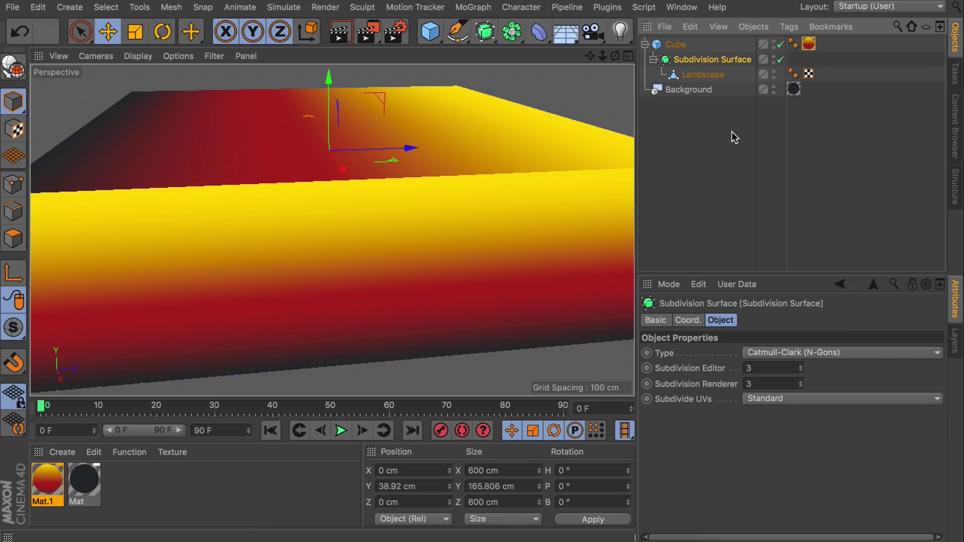
- Set the projection of the cube's texture tag to Flat
{"action": "left_click", "coordinate": [809, 45]}
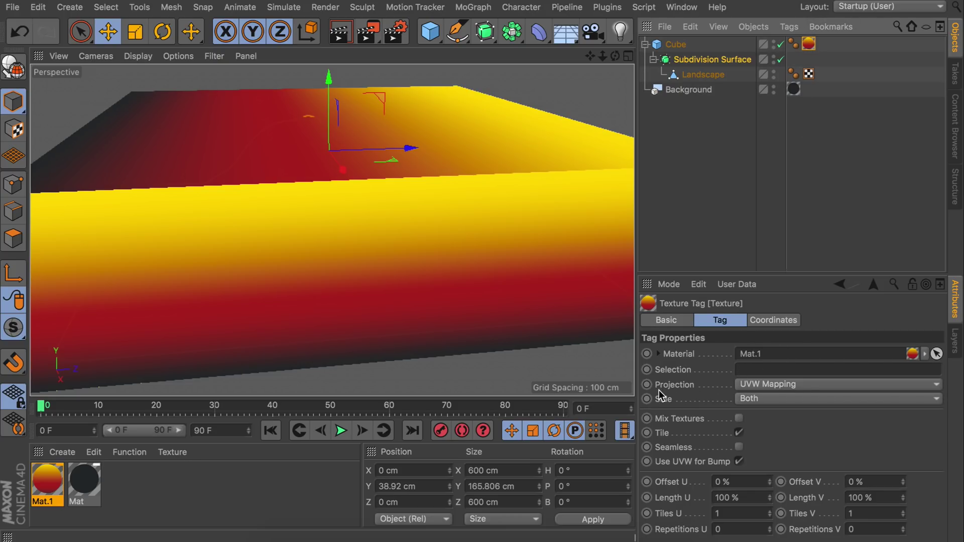
{"action": "left_click", "coordinate": [779, 385]}
{"action": "left_click", "coordinate": [758, 434]}
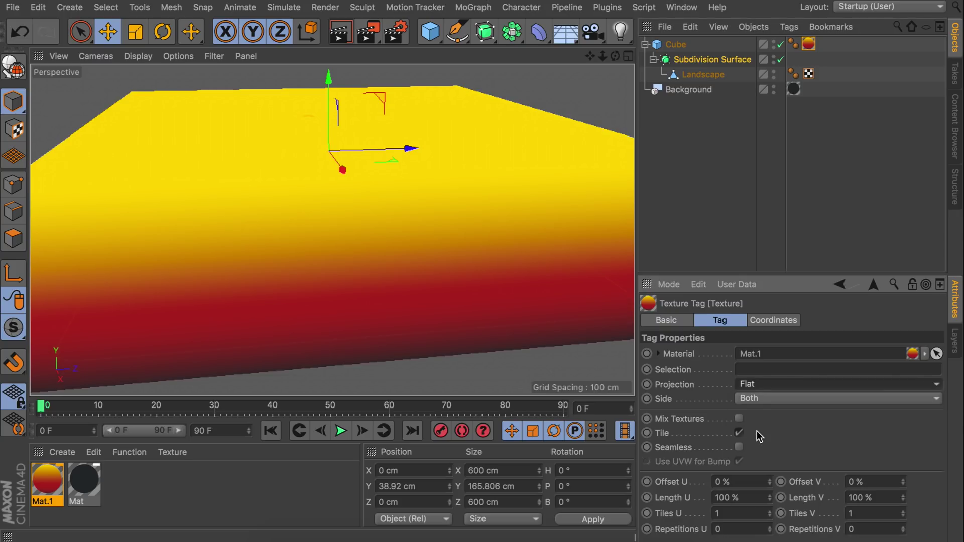
{"action": "scroll", "coordinate": [417, 251], "scroll_direction": "down", "scroll_amount": 5}
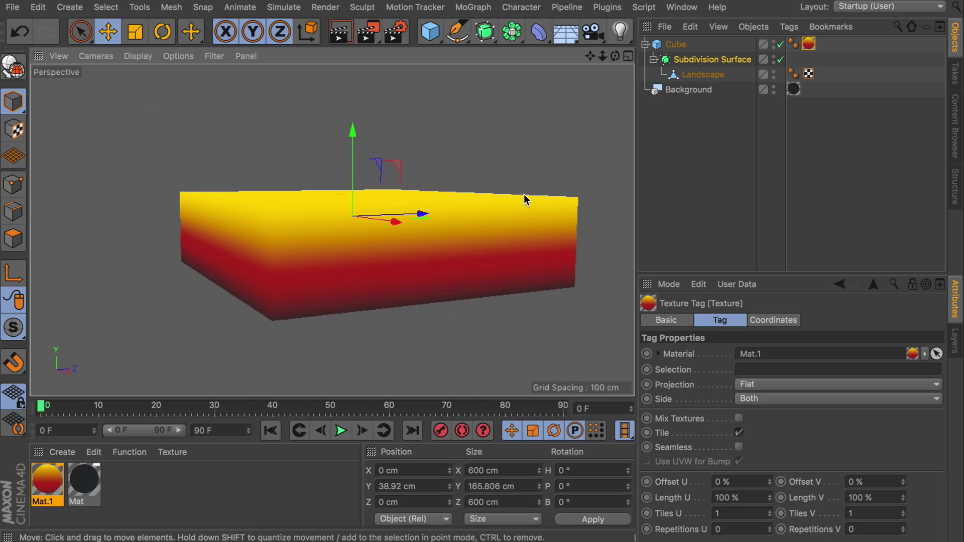
- Hide the cube in editor and renderer while forcing its Subdivision Surface child visible, and render a preview of the view
{"action": "left_click", "coordinate": [774, 42]}
{"action": "left_click", "coordinate": [655, 320]}
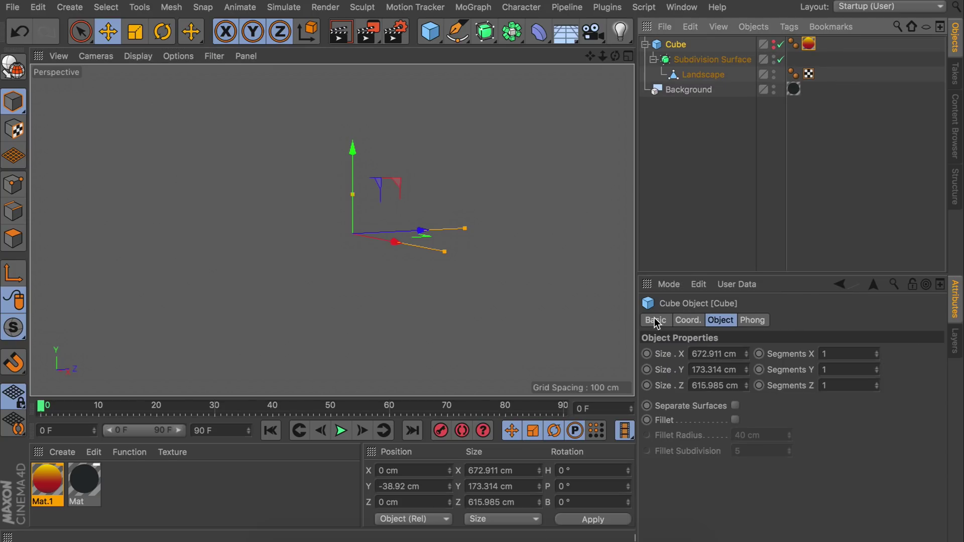
{"action": "left_click", "coordinate": [656, 320]}
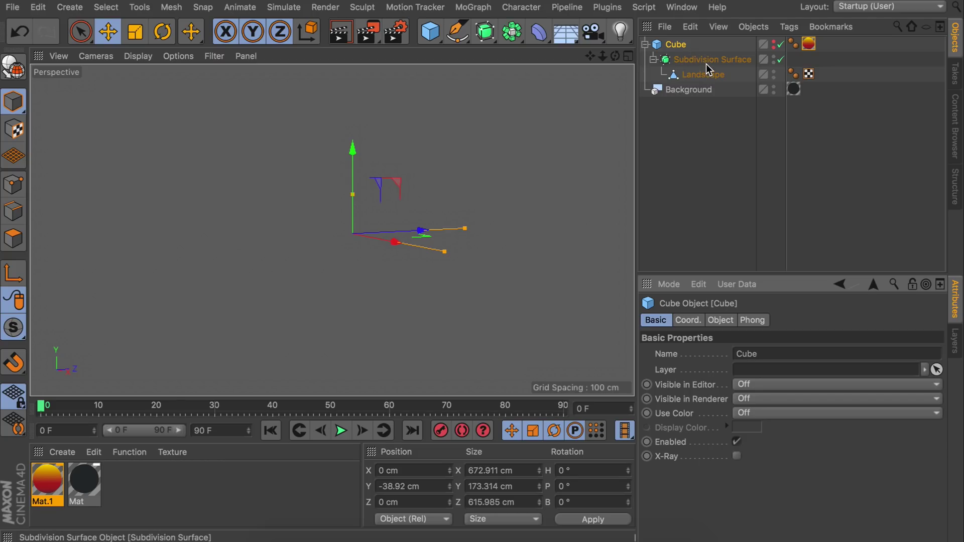
{"action": "left_click", "coordinate": [774, 57]}
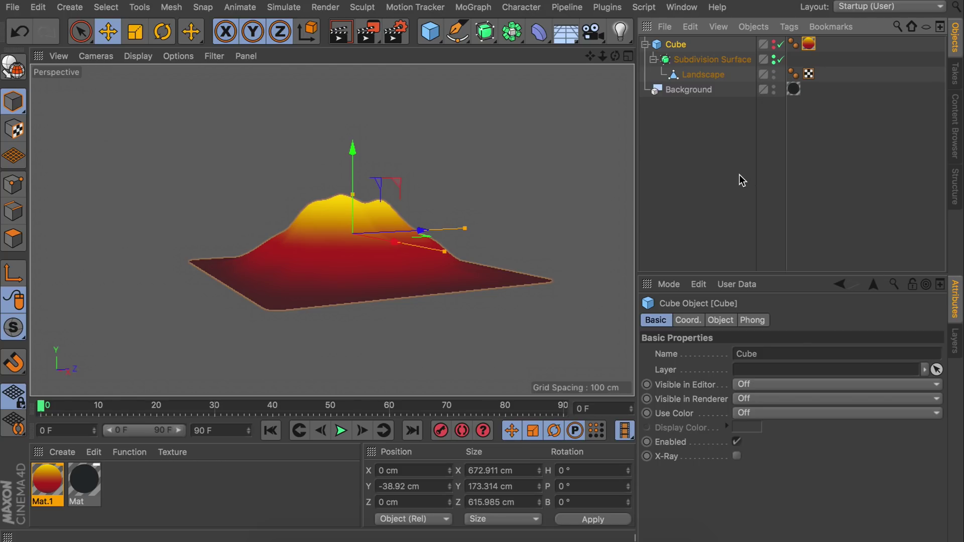
{"action": "key", "text": "ctrl+r"}
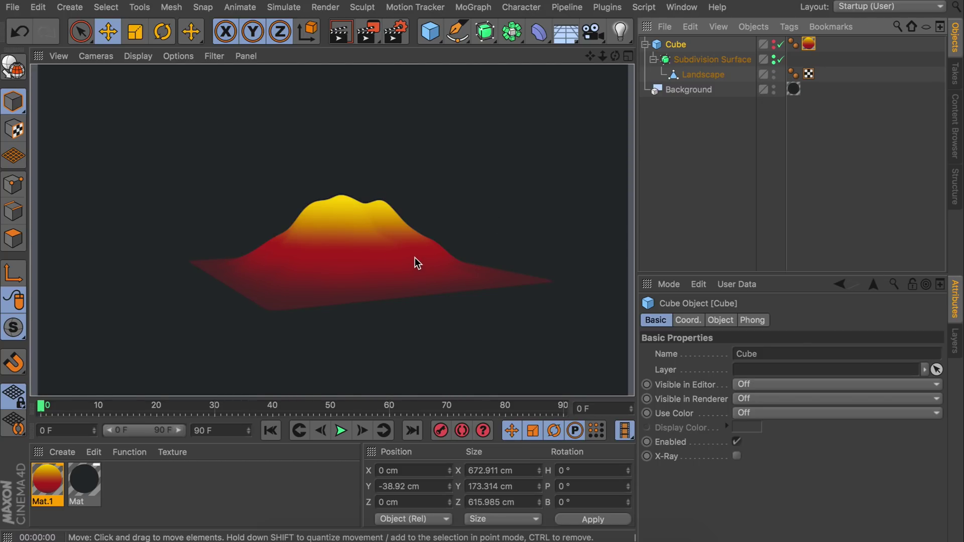
- Shift the gradient's dark knot slightly toward the red one to darken the mountain's base, and render the view again
{"action": "left_click_drag", "start_coordinate": [324, 268], "coordinate": [281, 280], "text": "alt"}
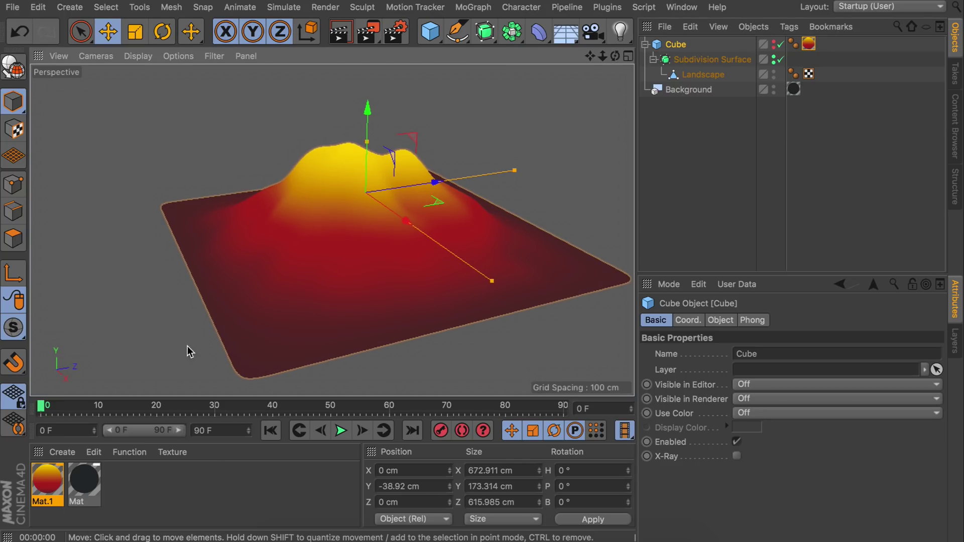
{"action": "double_click", "coordinate": [56, 477]}
{"action": "left_click", "coordinate": [433, 259]}
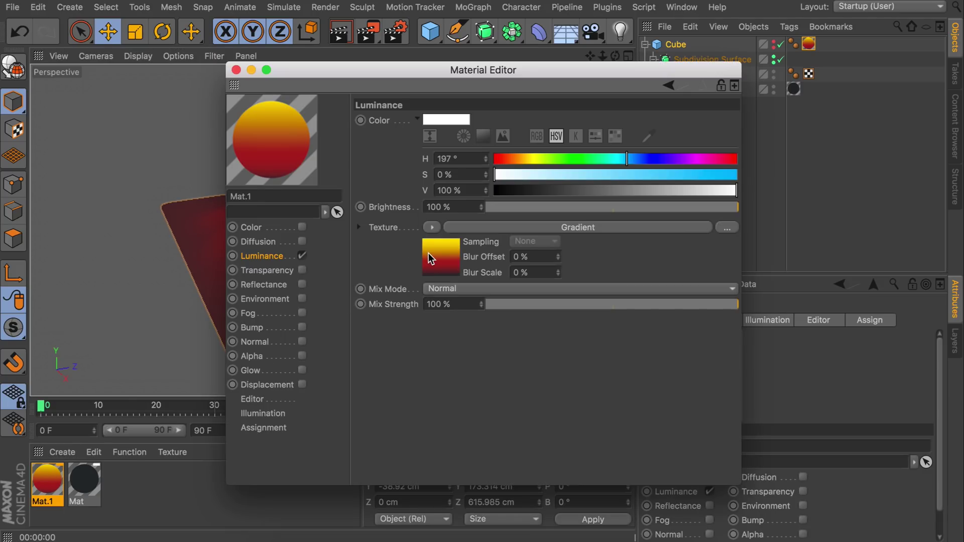
{"action": "left_click_drag", "start_coordinate": [377, 71], "coordinate": [609, 72]}
{"action": "left_click_drag", "start_coordinate": [651, 236], "coordinate": [686, 237]}
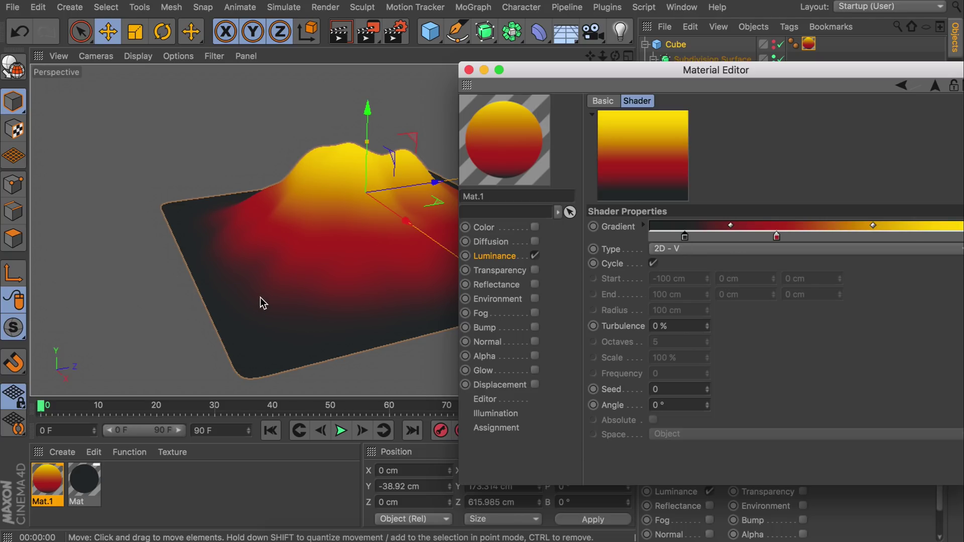
{"action": "left_click", "coordinate": [469, 70]}
{"action": "key", "text": "ctrl+r"}
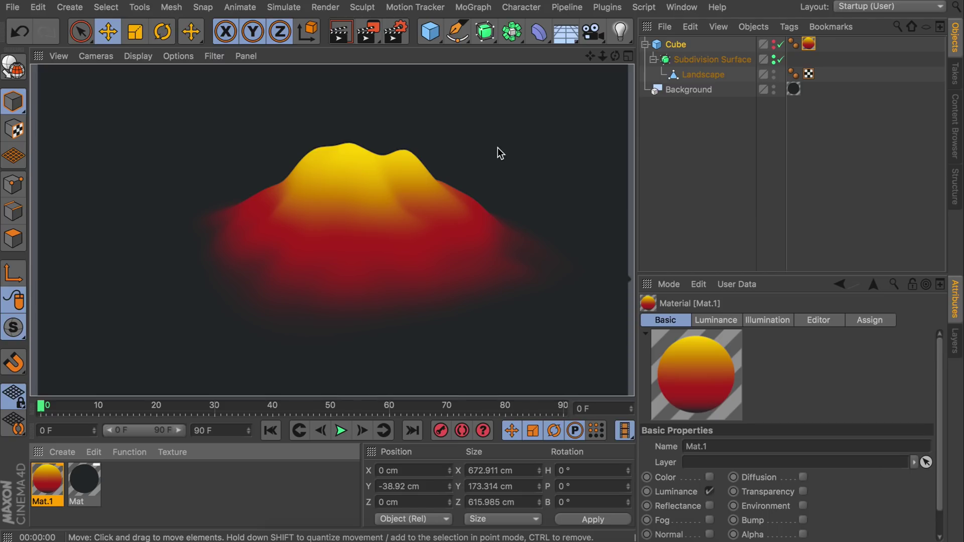
{"action": "left_click", "coordinate": [663, 148]}
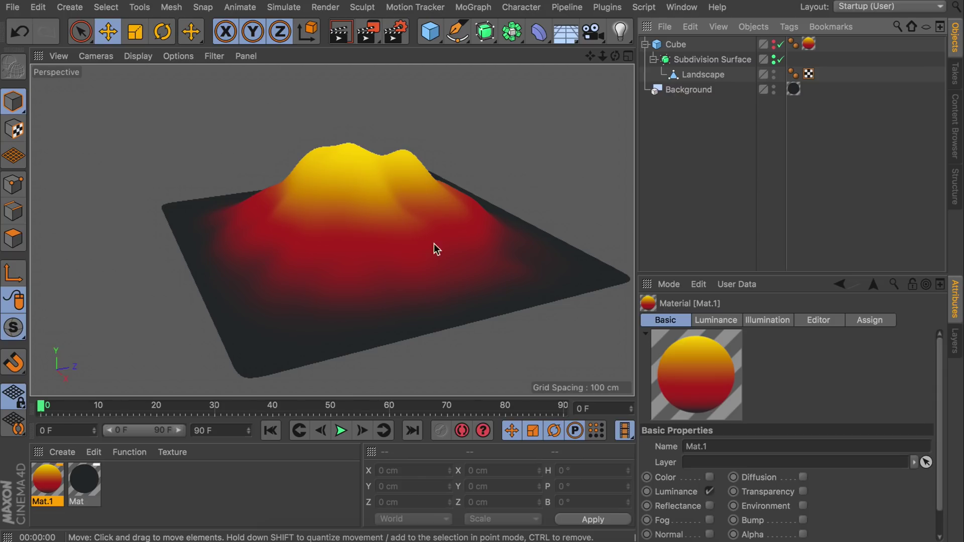
- Create a new material with Color and Reflectance disabled and Luminance enabled in pure black
{"action": "double_click", "coordinate": [174, 490]}
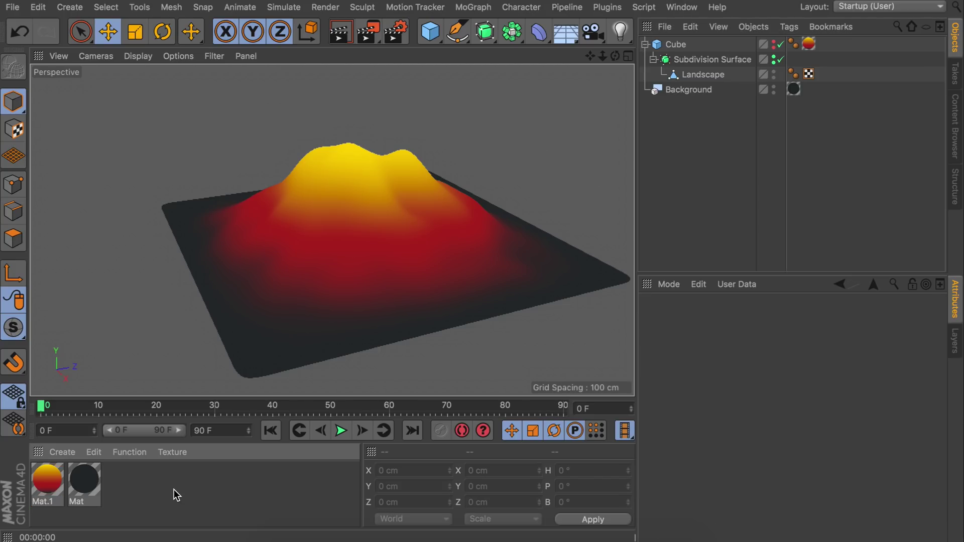
{"action": "double_click", "coordinate": [47, 480]}
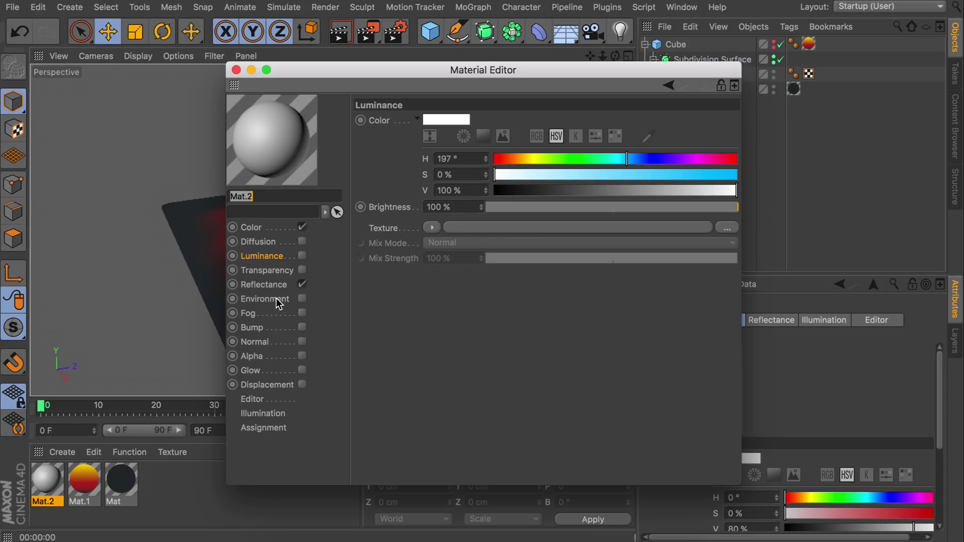
{"action": "left_click", "coordinate": [302, 227]}
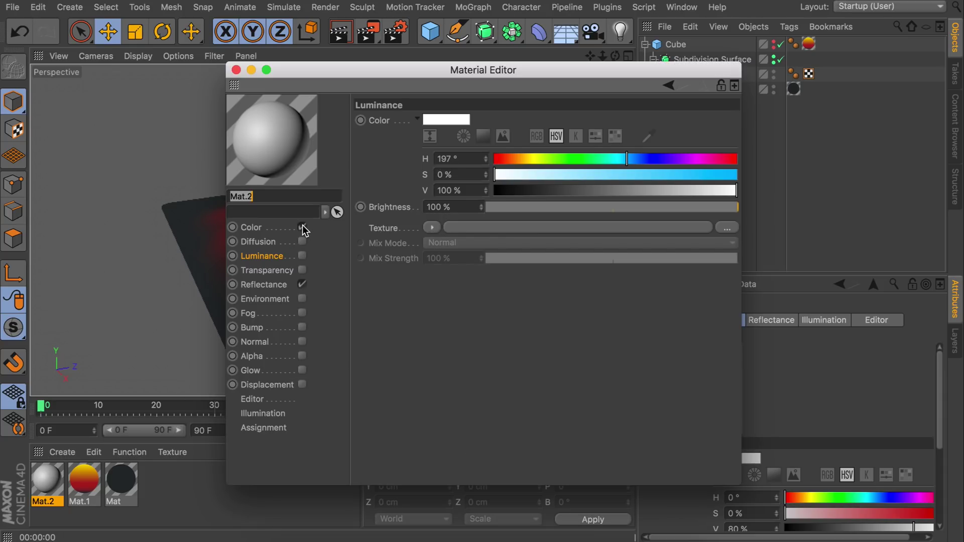
{"action": "left_click", "coordinate": [303, 284]}
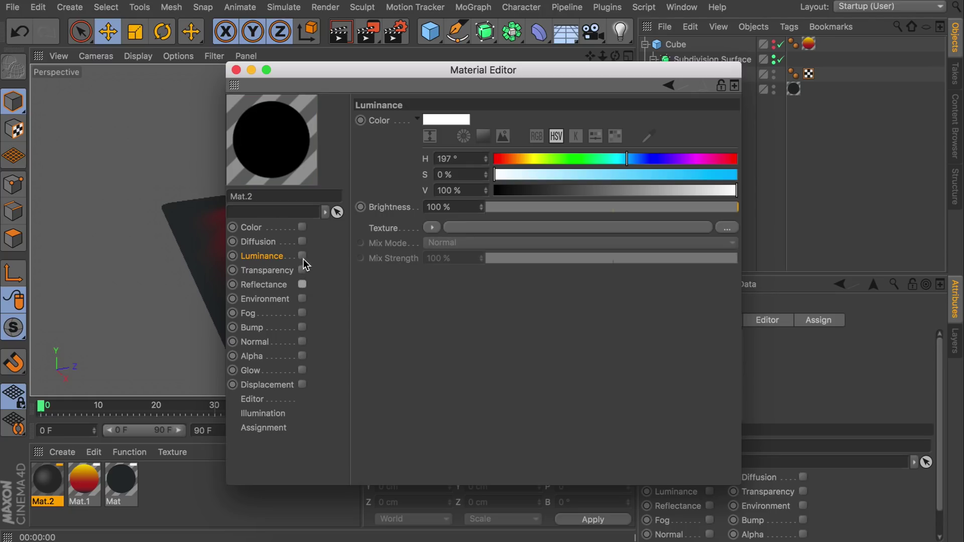
{"action": "left_click", "coordinate": [303, 256]}
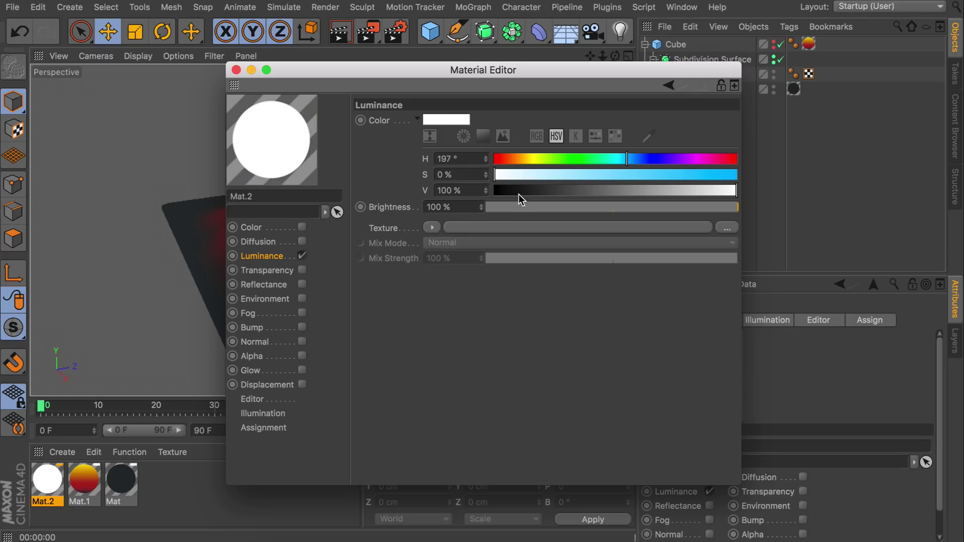
{"action": "left_click_drag", "start_coordinate": [535, 191], "coordinate": [495, 189]}
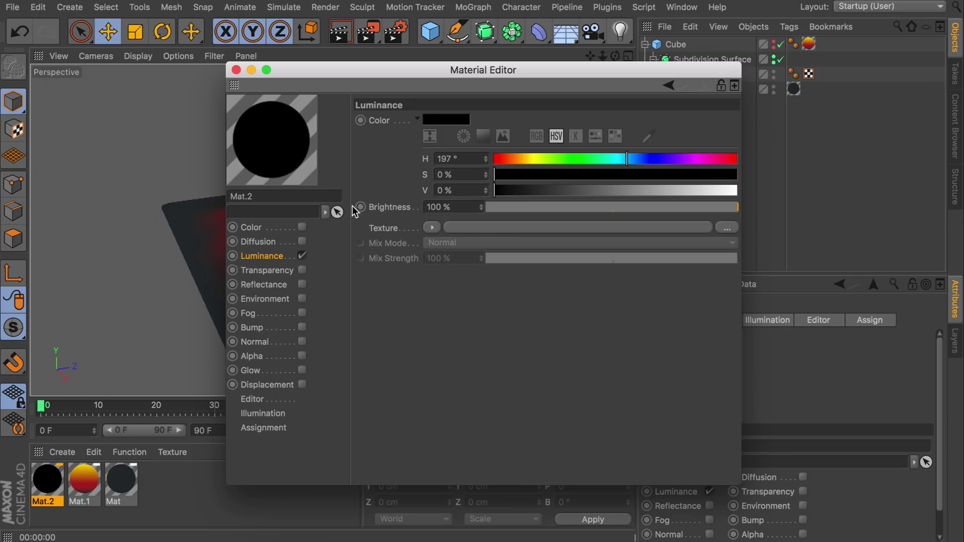
- Enable the new material's Alpha channel, load the Tiles surface shader as its texture, and open the shader's settings
{"action": "left_click", "coordinate": [301, 356]}
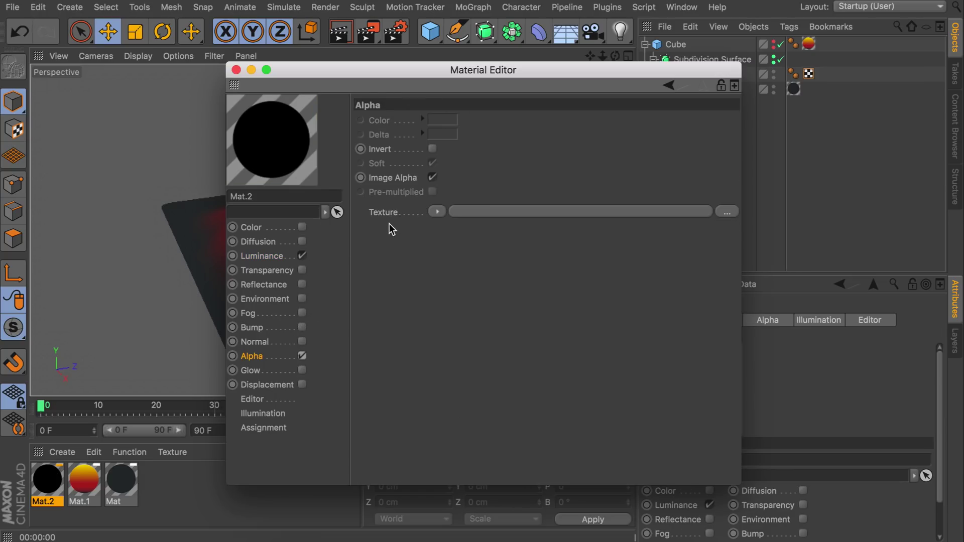
{"action": "left_click", "coordinate": [437, 213]}
{"action": "mouse_move", "coordinate": [463, 510]}
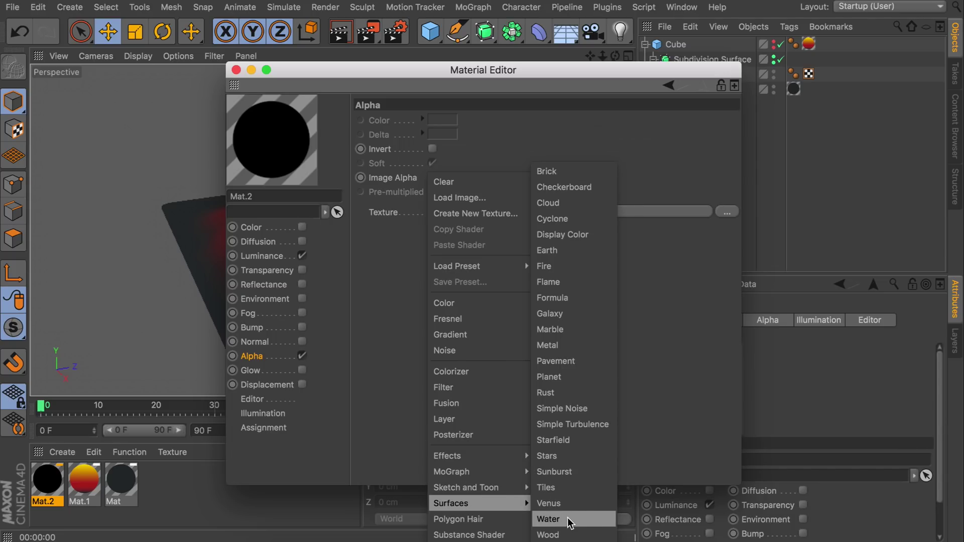
{"action": "left_click", "coordinate": [566, 487]}
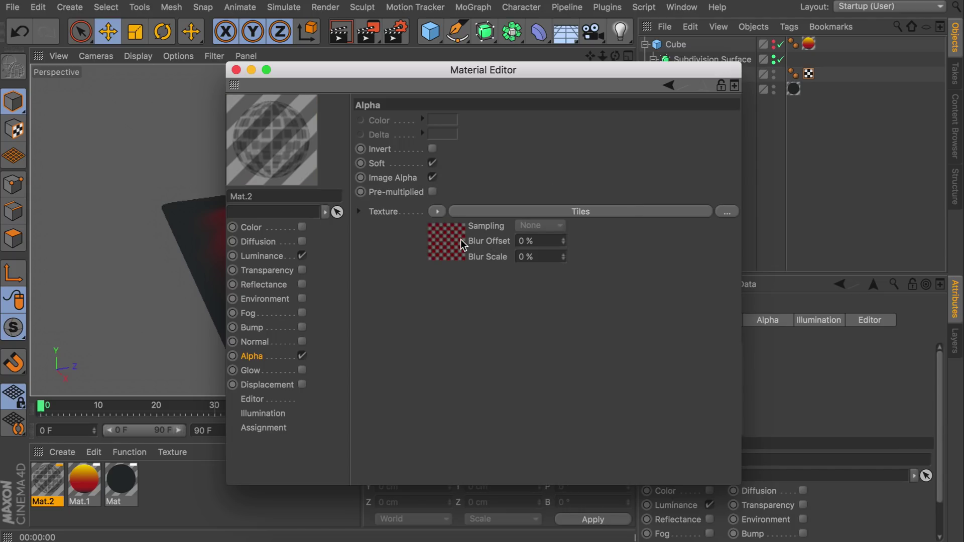
{"action": "left_click", "coordinate": [460, 239]}
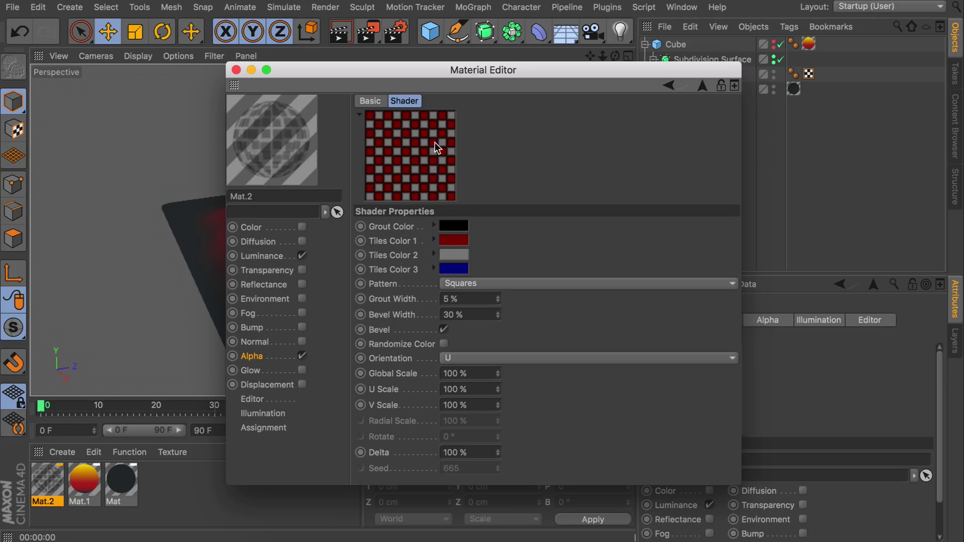
- Set Tiles Color 1, Tiles Color 2 and Tiles Color 3 of the shader to black
{"action": "left_click", "coordinate": [451, 240]}
{"action": "left_click_drag", "start_coordinate": [451, 268], "coordinate": [402, 268]}
{"action": "left_click", "coordinate": [482, 292]}
{"action": "left_click", "coordinate": [451, 254]}
{"action": "left_click_drag", "start_coordinate": [527, 285], "coordinate": [402, 285]}
{"action": "left_click", "coordinate": [482, 310]}
{"action": "left_click", "coordinate": [451, 267]}
{"action": "left_click_drag", "start_coordinate": [502, 304], "coordinate": [346, 313]}
{"action": "left_click", "coordinate": [477, 328]}
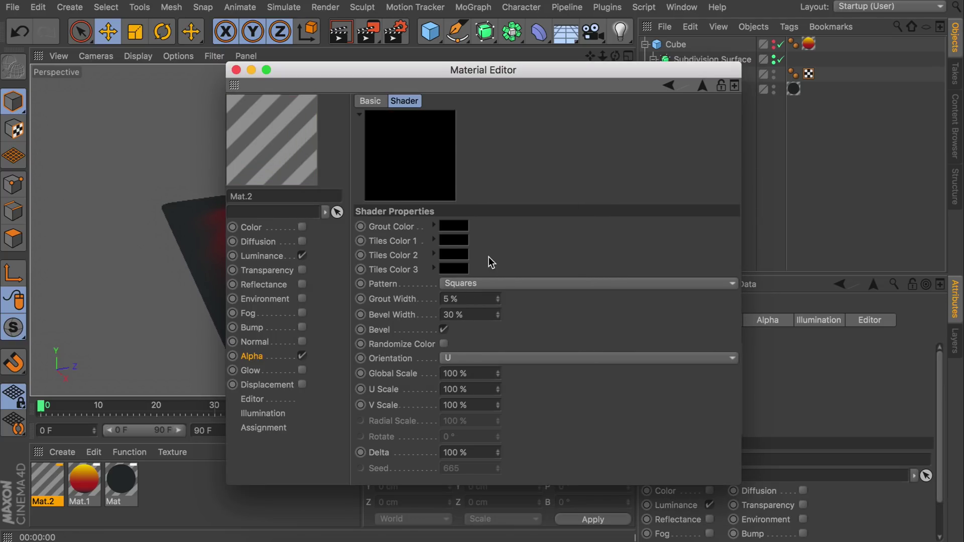
- Change the Tiles shader's Grout Color from black to a dark grey
{"action": "left_click", "coordinate": [453, 226]}
{"action": "left_click", "coordinate": [444, 258]}
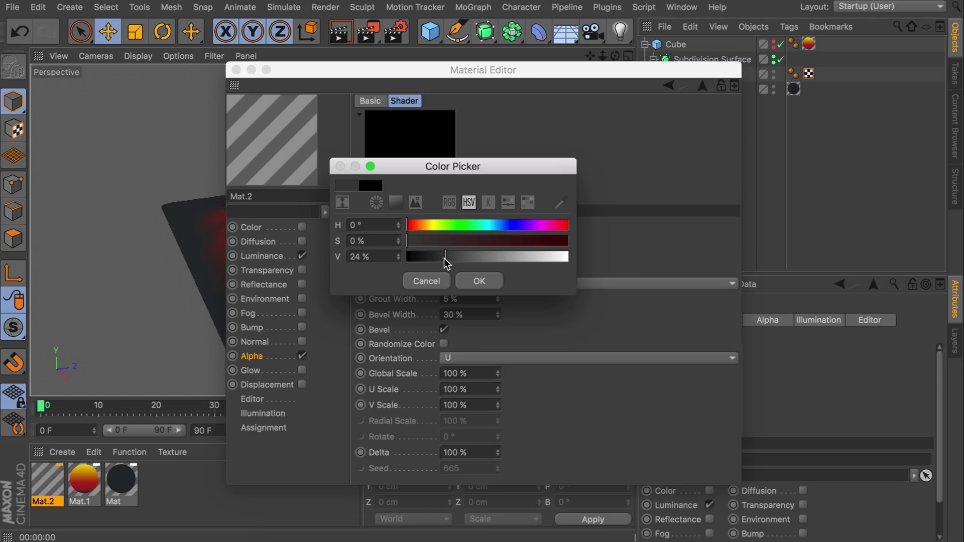
{"action": "left_click_drag", "start_coordinate": [445, 258], "coordinate": [470, 276]}
{"action": "left_click", "coordinate": [472, 279]}
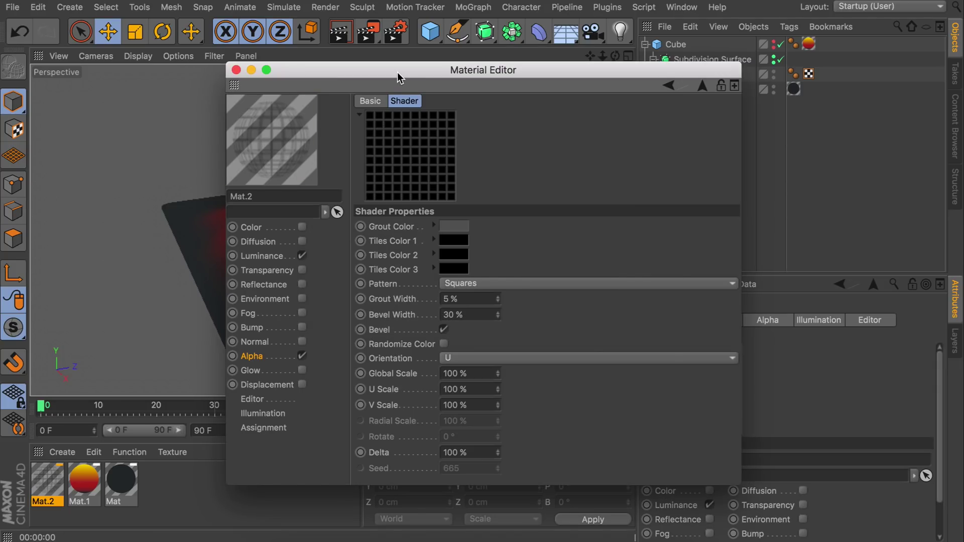
- Apply the tiles material Mat.2 to the Cube and set its texture tag's projection to Flat
{"action": "left_click_drag", "start_coordinate": [398, 75], "coordinate": [589, 76]}
{"action": "left_click_drag", "start_coordinate": [40, 490], "coordinate": [683, 44]}
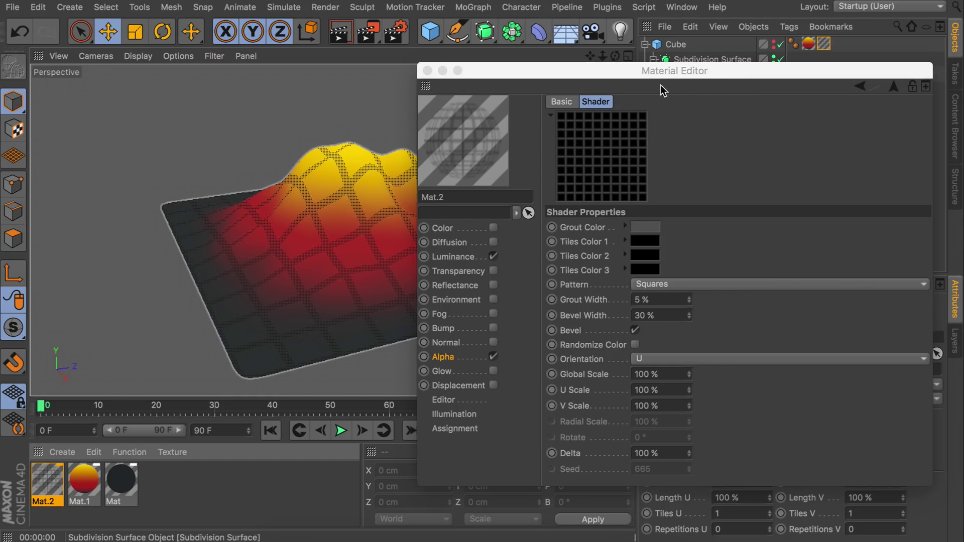
{"action": "left_click_drag", "start_coordinate": [346, 248], "coordinate": [303, 212], "text": "alt"}
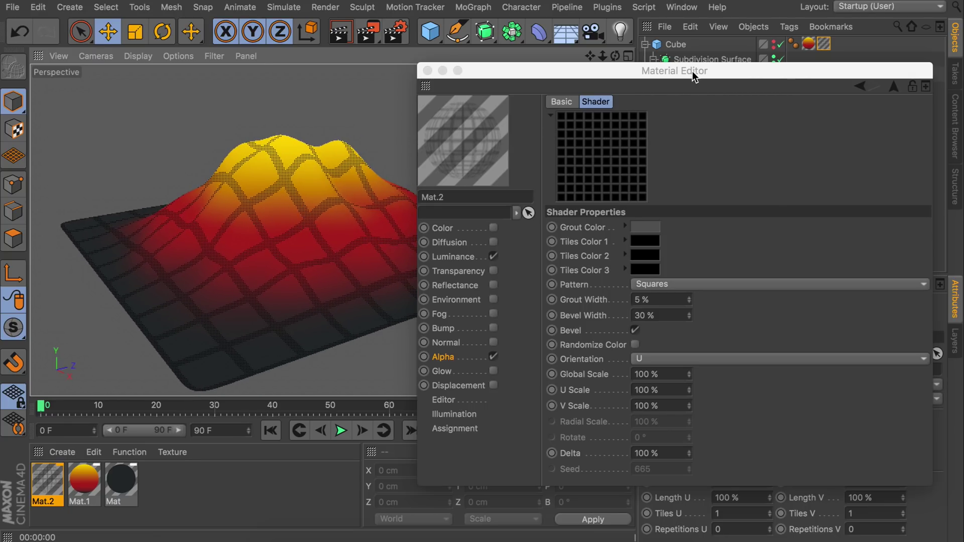
{"action": "left_click_drag", "start_coordinate": [703, 75], "coordinate": [459, 74]}
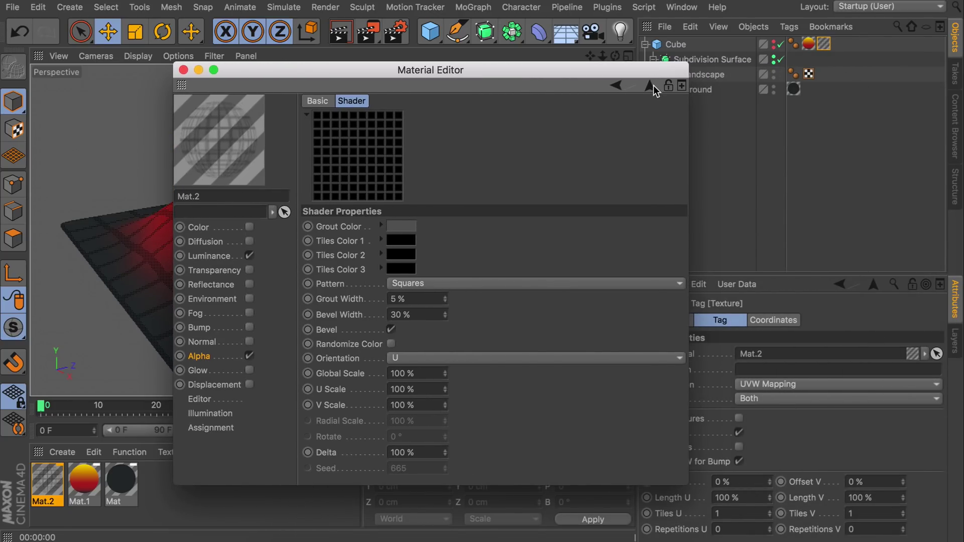
{"action": "left_click_drag", "start_coordinate": [652, 75], "coordinate": [560, 76]}
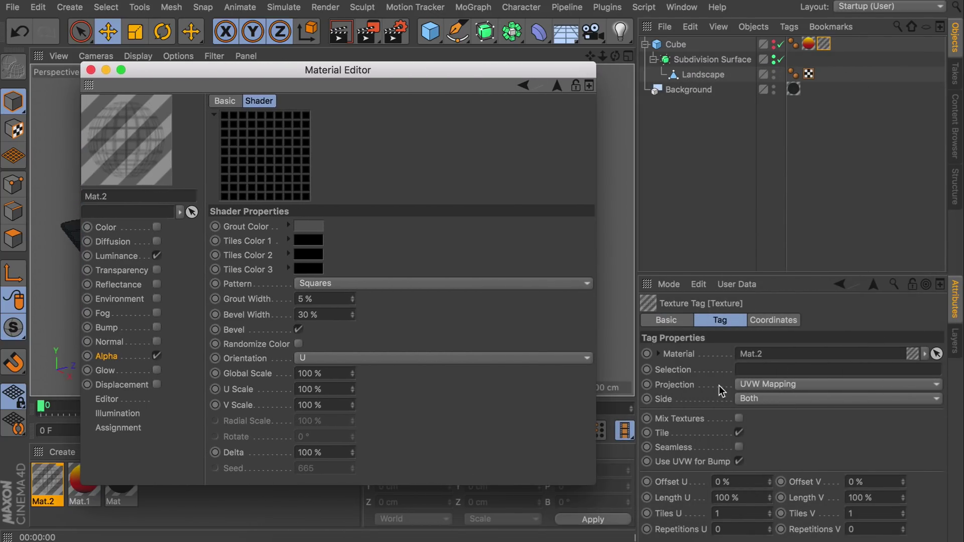
{"action": "left_click", "coordinate": [778, 385]}
{"action": "left_click", "coordinate": [763, 431]}
- Set the Tiles shader's U Scale to 9999 %, render a preview of the view, and raise the scale further to 99999 %
{"action": "left_click_drag", "start_coordinate": [354, 72], "coordinate": [731, 68]}
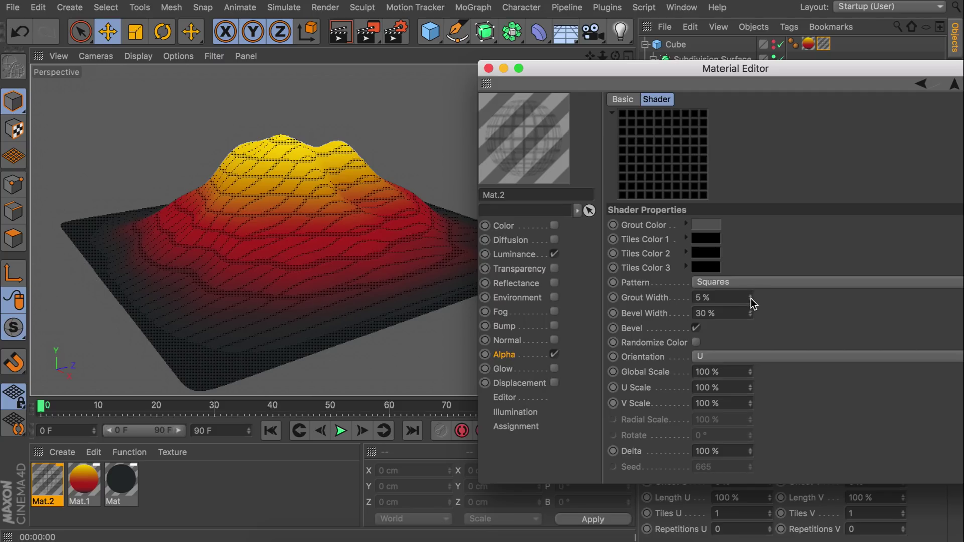
{"action": "double_click", "coordinate": [731, 386]}
{"action": "type", "text": "9999"}
{"action": "key", "text": "Return"}
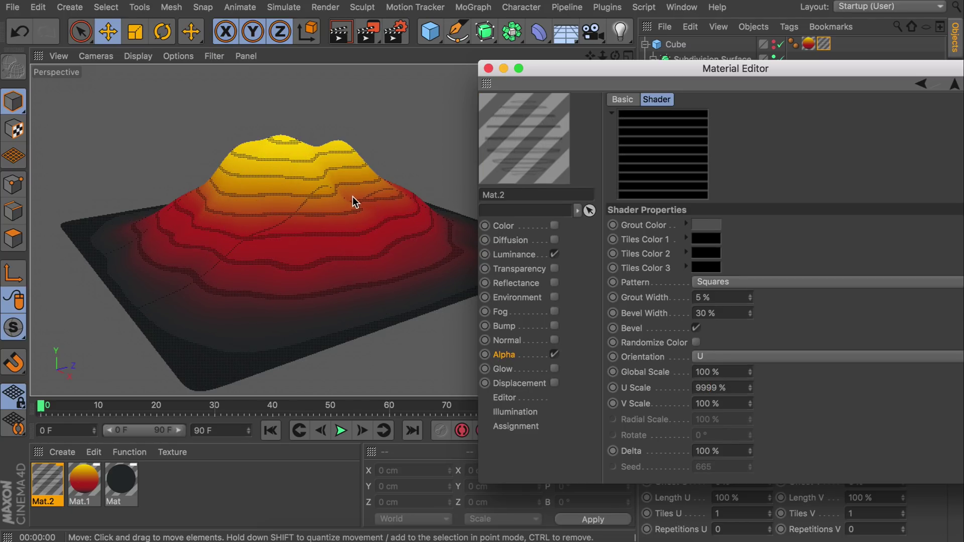
{"action": "left_click", "coordinate": [341, 33]}
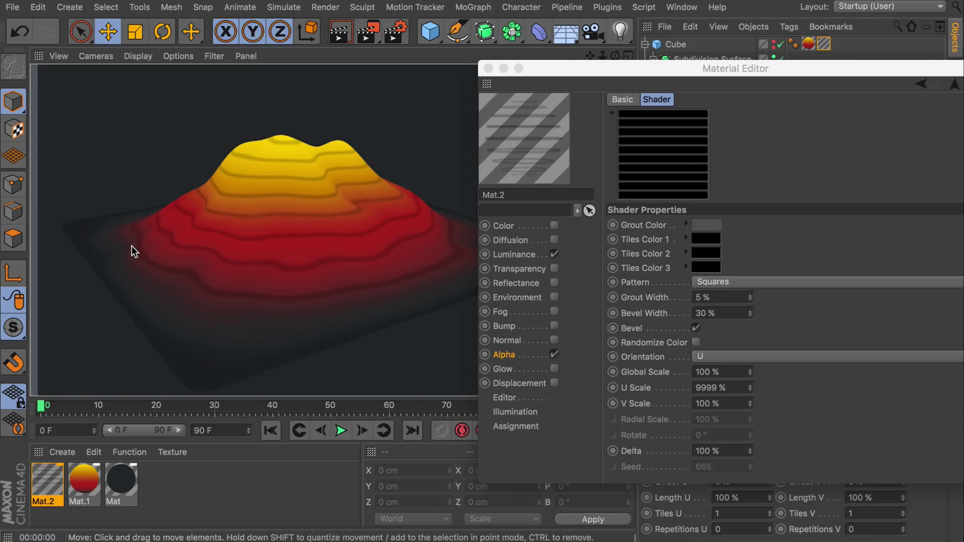
{"action": "left_click", "coordinate": [719, 388]}
{"action": "type", "text": "99"}
{"action": "key", "text": "Return"}
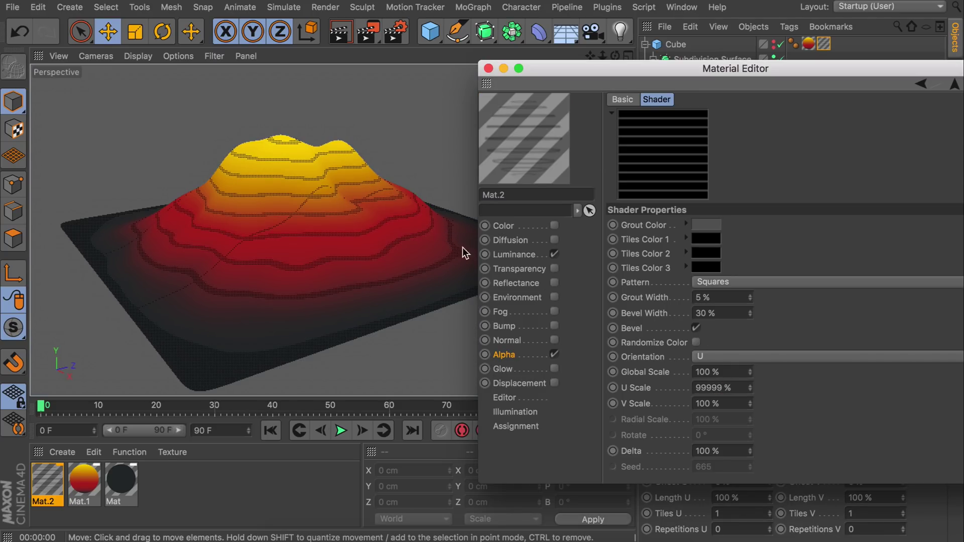
- Set the shader's Grout Width to 2 % and Bevel Width to 0.1 %, render a preview, and close the material editor
{"action": "double_click", "coordinate": [714, 298]}
{"action": "type", "text": "2"}
{"action": "key", "text": "Return"}
{"action": "double_click", "coordinate": [715, 313]}
{"action": "type", "text": "0.1"}
{"action": "key", "text": "Return"}
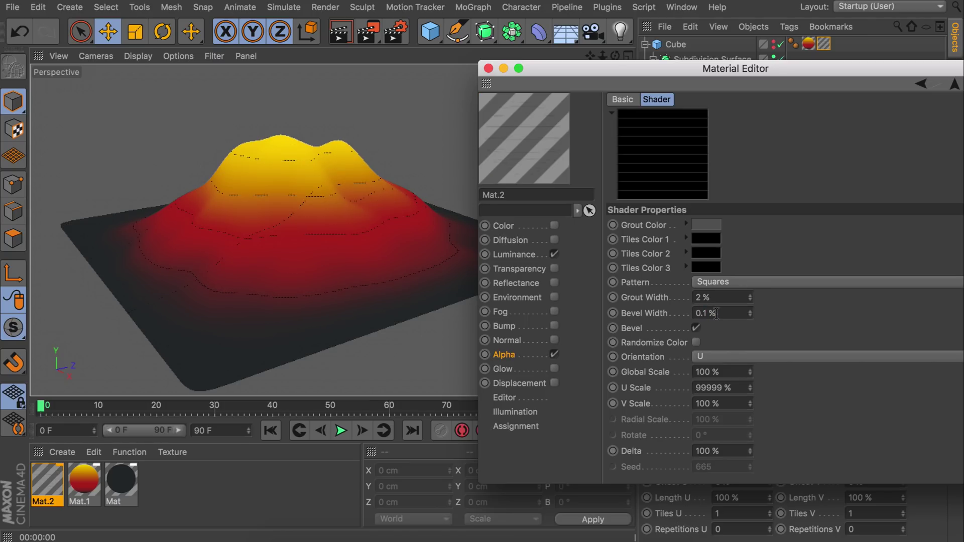
{"action": "left_click", "coordinate": [341, 31]}
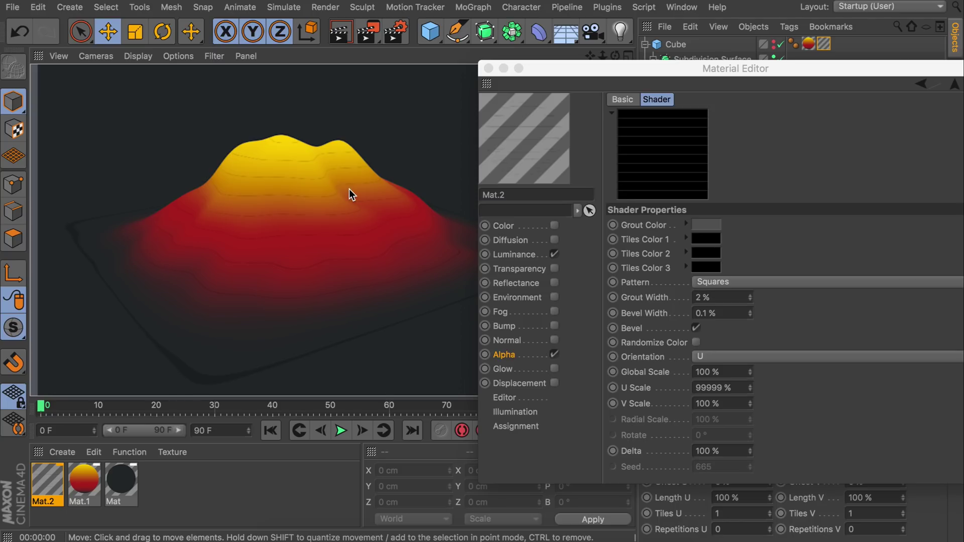
{"action": "left_click", "coordinate": [489, 69]}
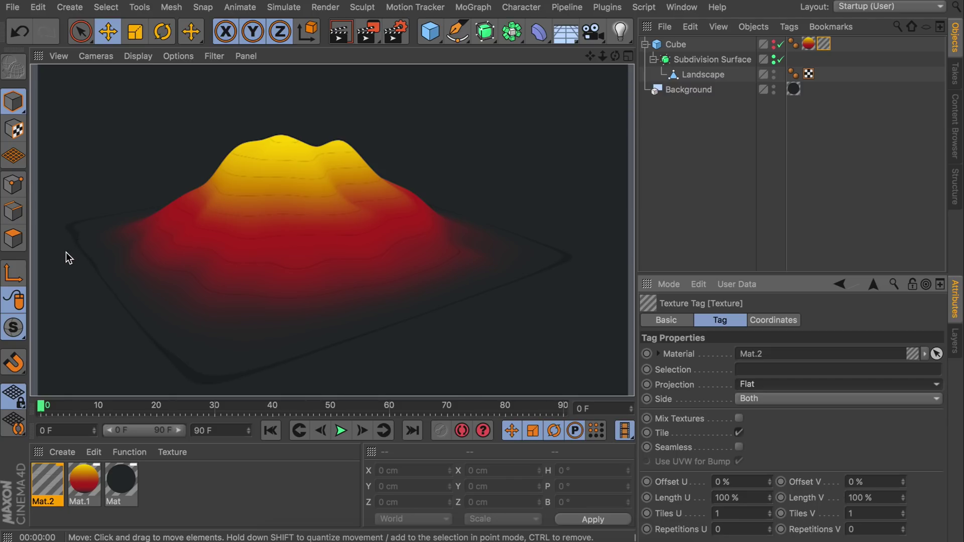
- Use Texture mode with axis editing on the Cube to move the Mat.2 projection up to about 18 cm in Y
{"action": "left_click", "coordinate": [824, 44]}
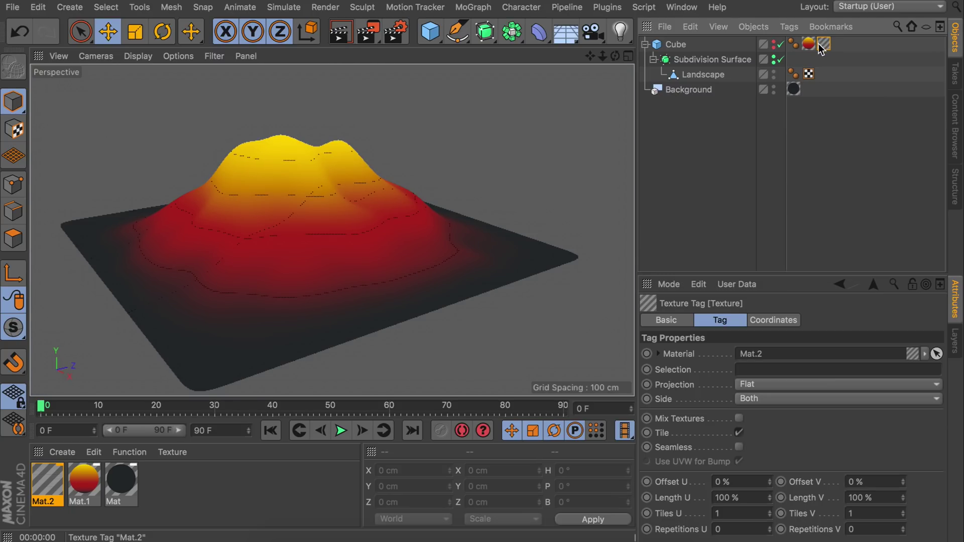
{"action": "left_click", "coordinate": [681, 46]}
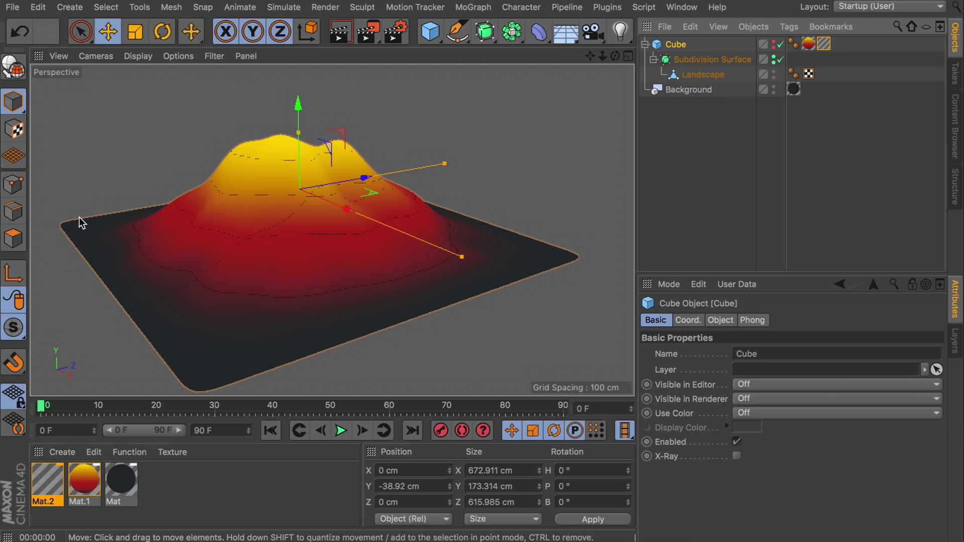
{"action": "left_click", "coordinate": [15, 131]}
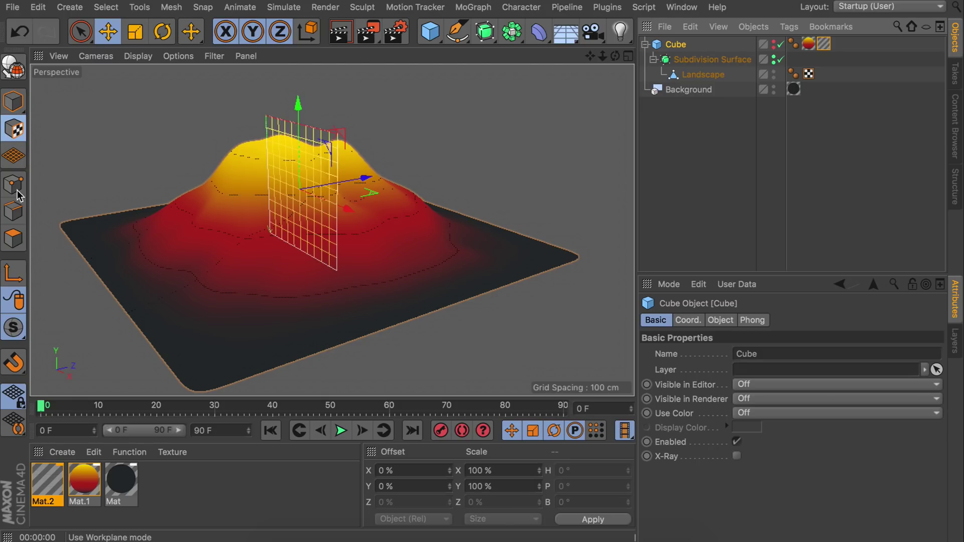
{"action": "left_click", "coordinate": [15, 278]}
{"action": "left_click_drag", "start_coordinate": [298, 159], "coordinate": [298, 145]}
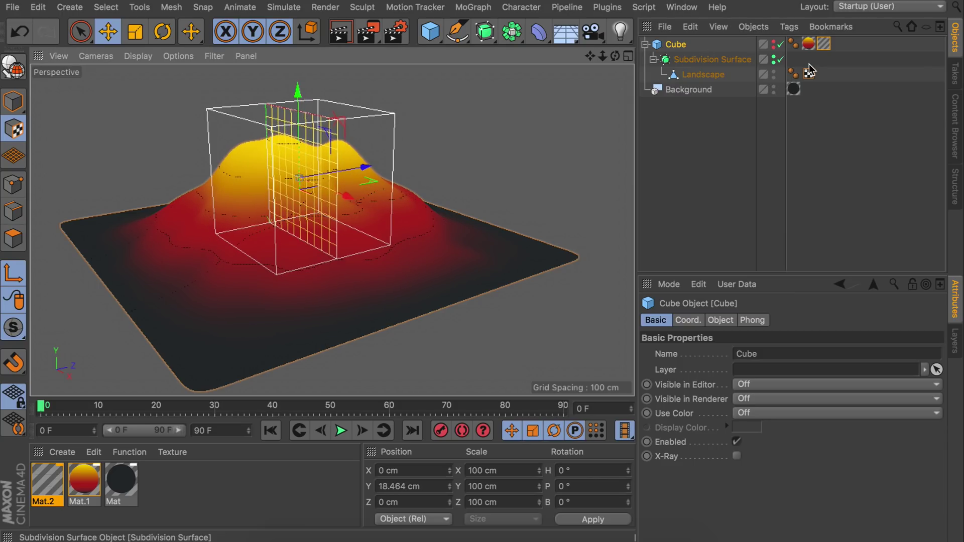
- Turn off Tile in the Mat.2 texture tag and raise its projection to about 39 cm in Y
{"action": "left_click", "coordinate": [823, 44]}
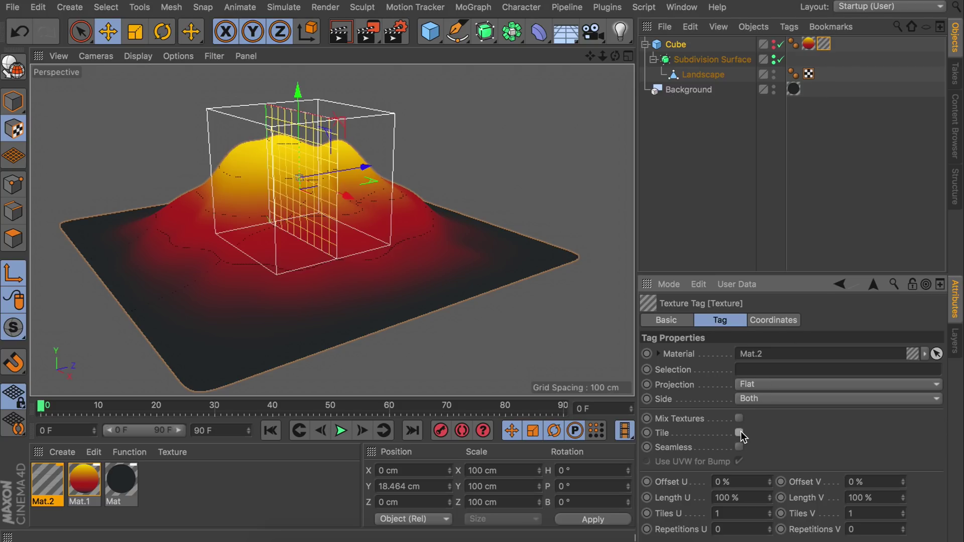
{"action": "left_click", "coordinate": [738, 433]}
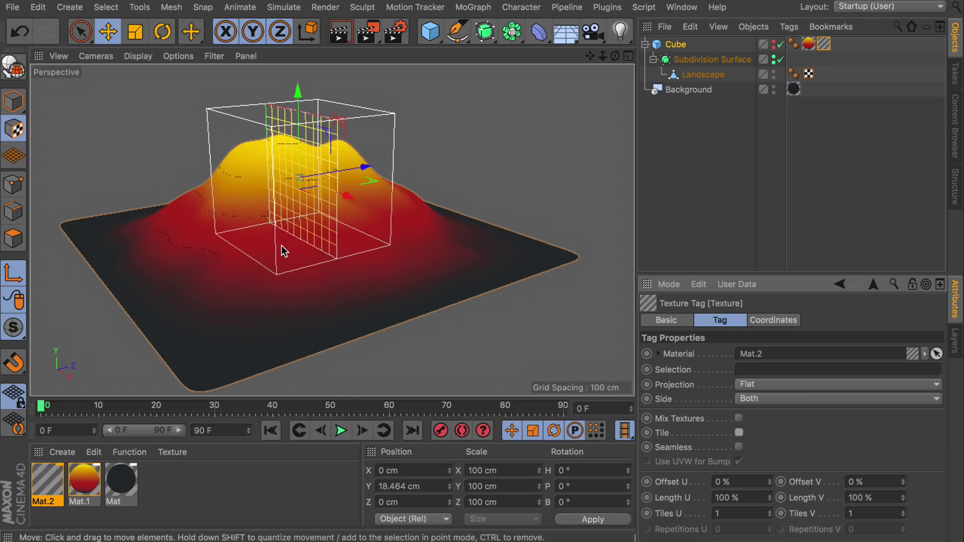
{"action": "left_click_drag", "start_coordinate": [183, 200], "coordinate": [309, 134], "text": "alt"}
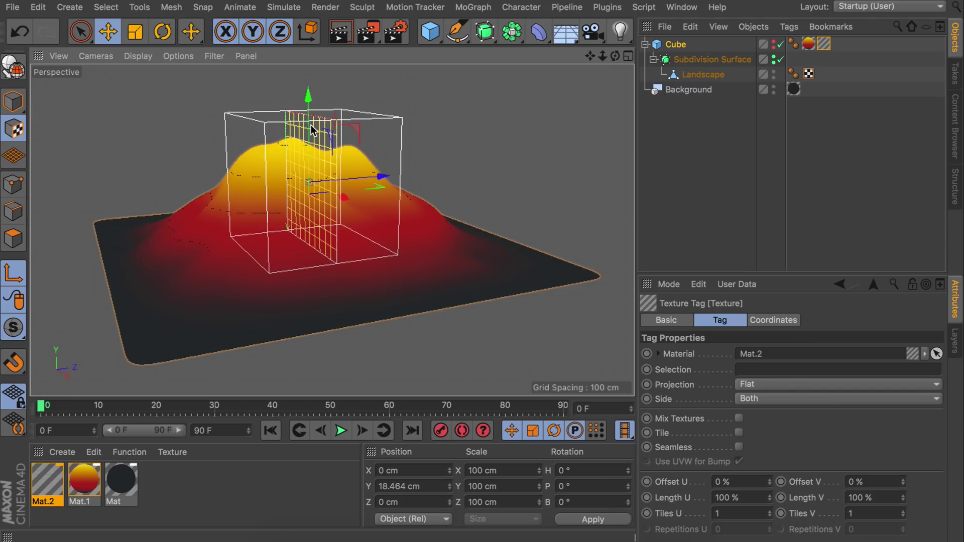
{"action": "left_click_drag", "start_coordinate": [312, 122], "coordinate": [312, 97]}
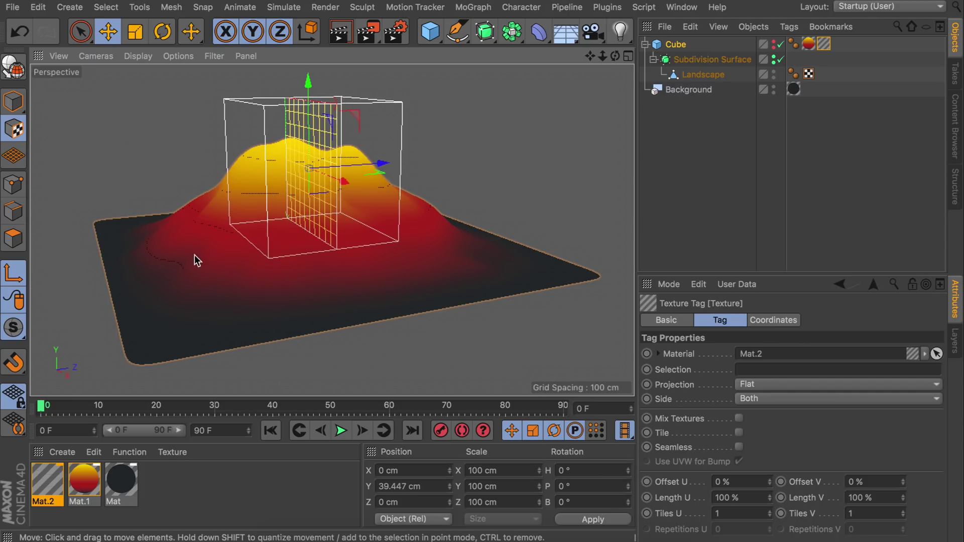
- Scale the Mat.2 texture projection vertically down to about 60 cm
{"action": "scroll", "coordinate": [273, 209], "scroll_direction": "up", "scroll_amount": 5}
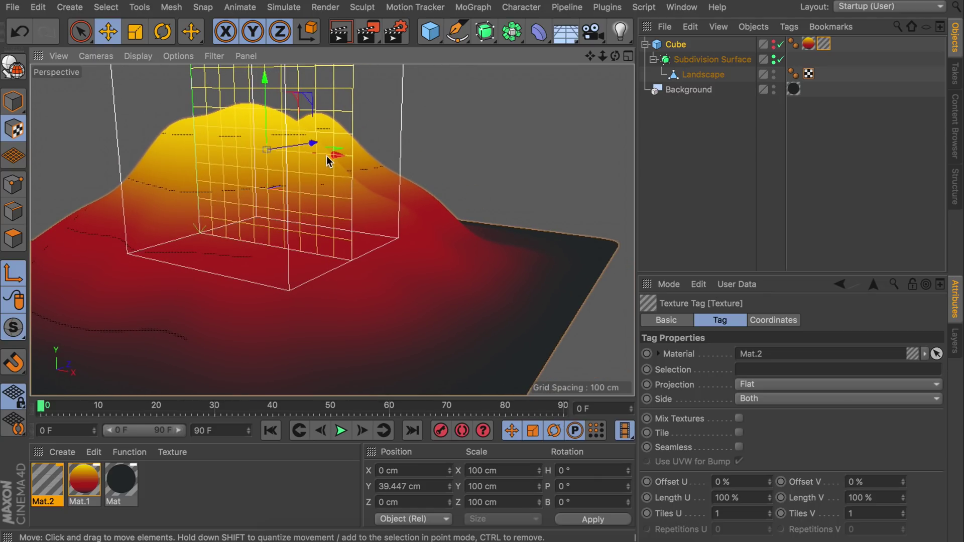
{"action": "scroll", "coordinate": [284, 217], "scroll_direction": "down", "scroll_amount": 4}
{"action": "key", "text": "t"}
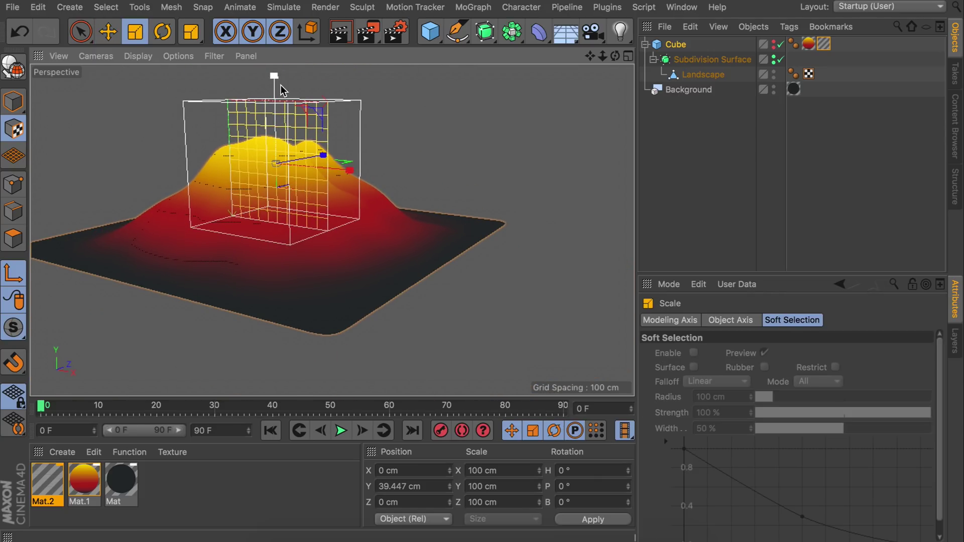
{"action": "left_click_drag", "start_coordinate": [275, 80], "coordinate": [254, 142]}
{"action": "scroll", "coordinate": [276, 121], "scroll_direction": "up", "scroll_amount": 3}
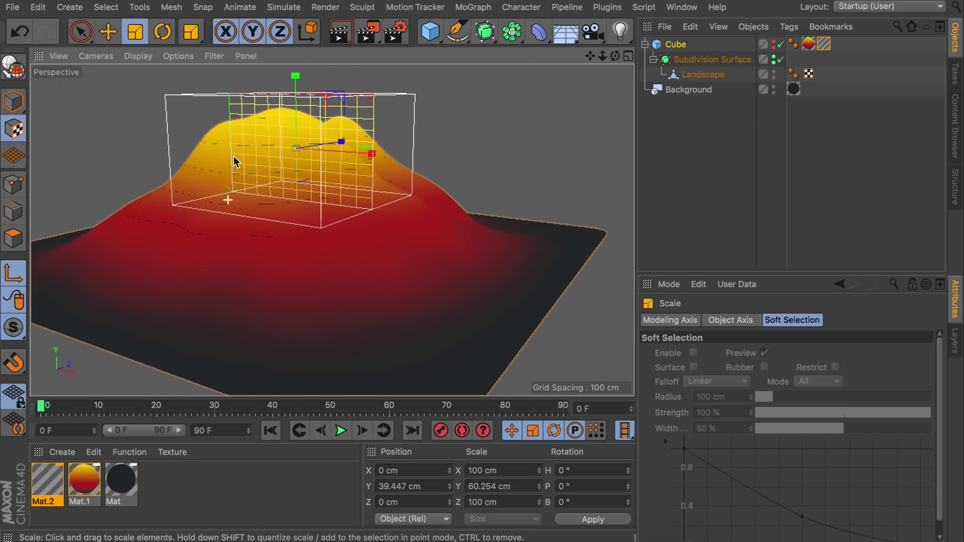
- Scale the Mat.2 texture projection to about 355 cm in X, 92 cm in Y and 330 cm in Z
{"action": "left_click_drag", "start_coordinate": [394, 142], "coordinate": [438, 163]}
{"action": "left_click_drag", "start_coordinate": [371, 154], "coordinate": [442, 162]}
{"action": "scroll", "coordinate": [288, 171], "scroll_direction": "down", "scroll_amount": 3}
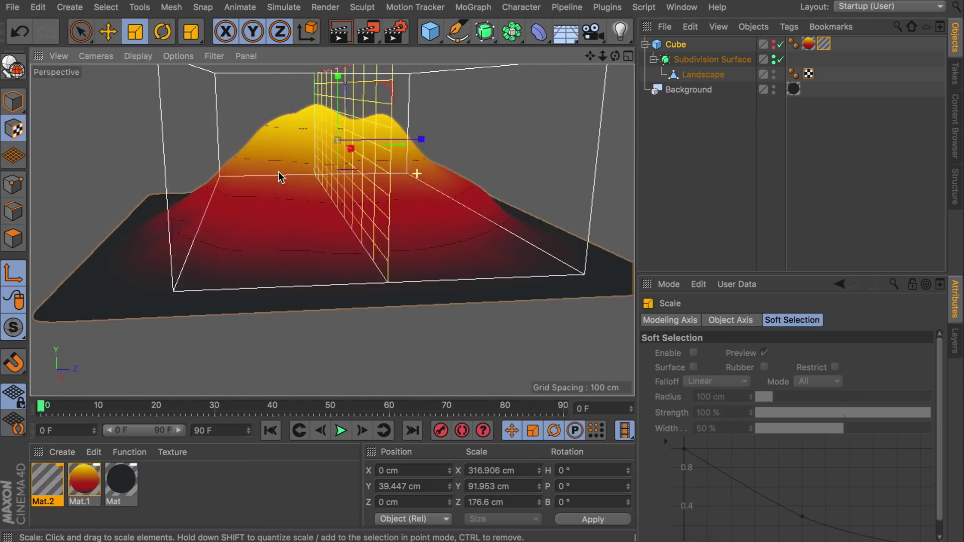
{"action": "scroll", "coordinate": [355, 194], "scroll_direction": "down", "scroll_amount": 3}
{"action": "scroll", "coordinate": [352, 196], "scroll_direction": "up", "scroll_amount": 2}
{"action": "left_click_drag", "start_coordinate": [347, 197], "coordinate": [352, 211]}
{"action": "left_click_drag", "start_coordinate": [432, 151], "coordinate": [477, 155]}
{"action": "mouse_move", "coordinate": [329, 220]}
{"action": "left_mouse_down", "text": "alt"}
{"action": "mouse_move", "coordinate": [222, 239]}
{"action": "mouse_move", "coordinate": [329, 203]}
{"action": "left_mouse_up", "text": "alt"}
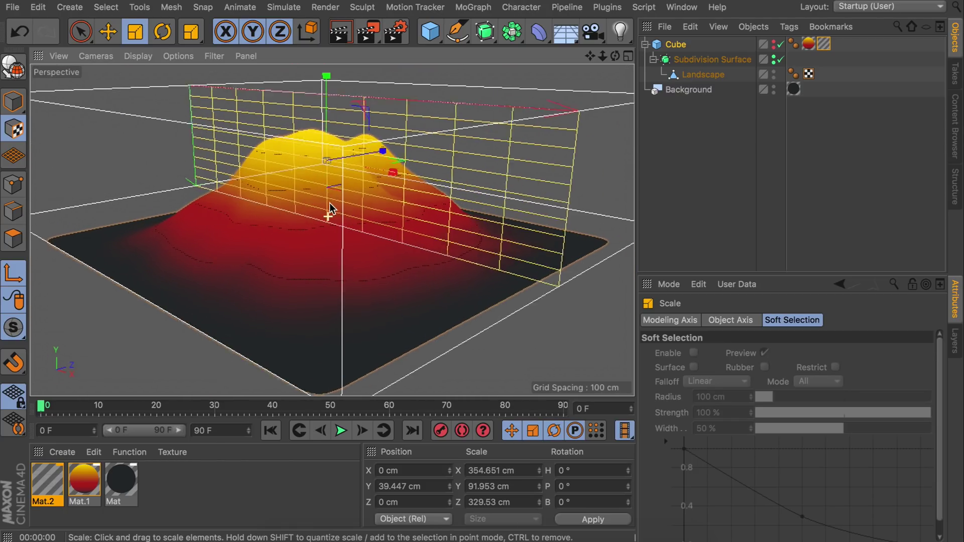
- Render a preview of the contour lines and return to Model mode
{"action": "key", "text": "ctrl+r"}
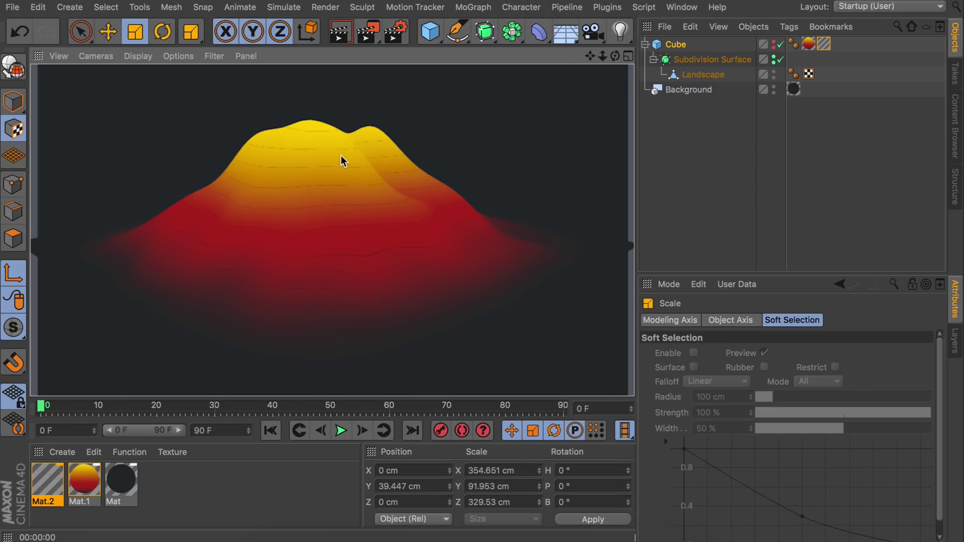
{"action": "left_click", "coordinate": [465, 171]}
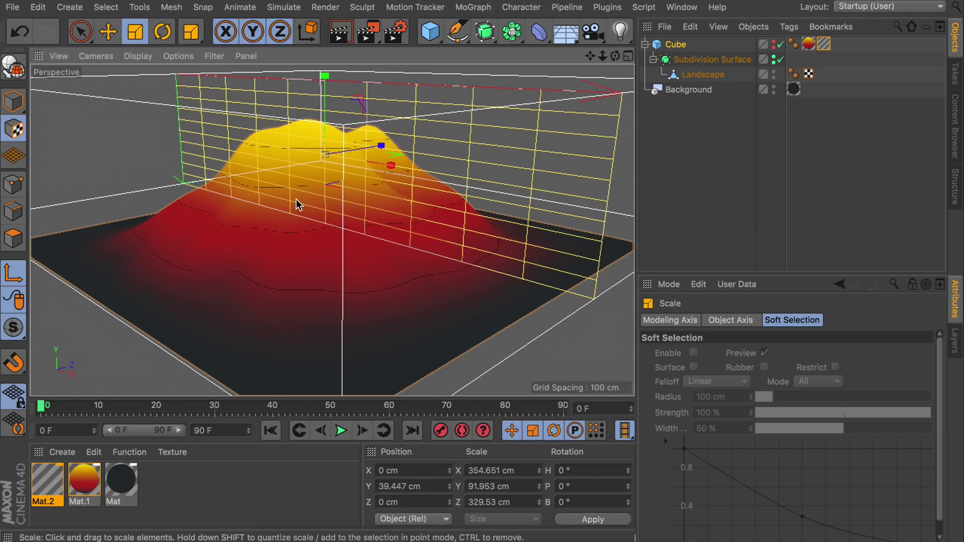
{"action": "scroll", "coordinate": [278, 214], "scroll_direction": "up", "scroll_amount": 5}
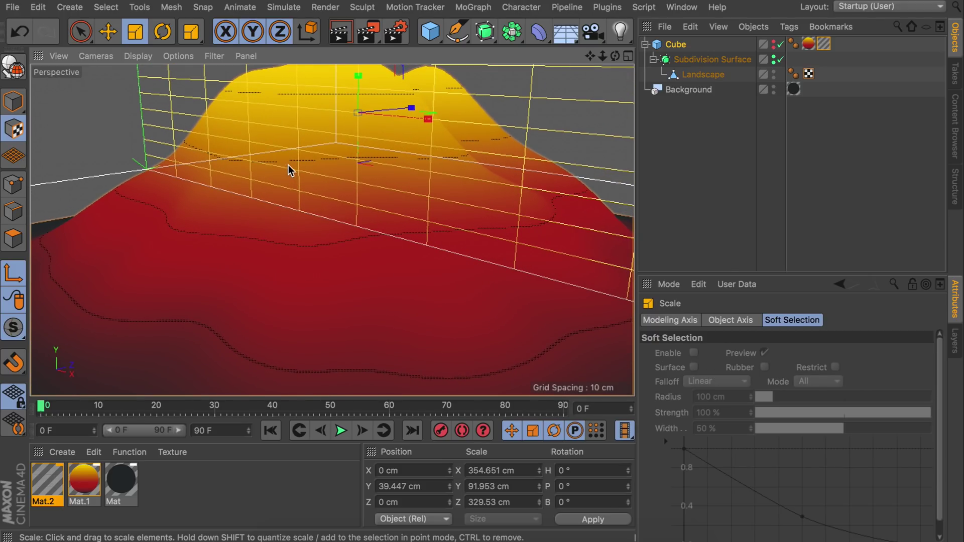
{"action": "left_click", "coordinate": [13, 102]}
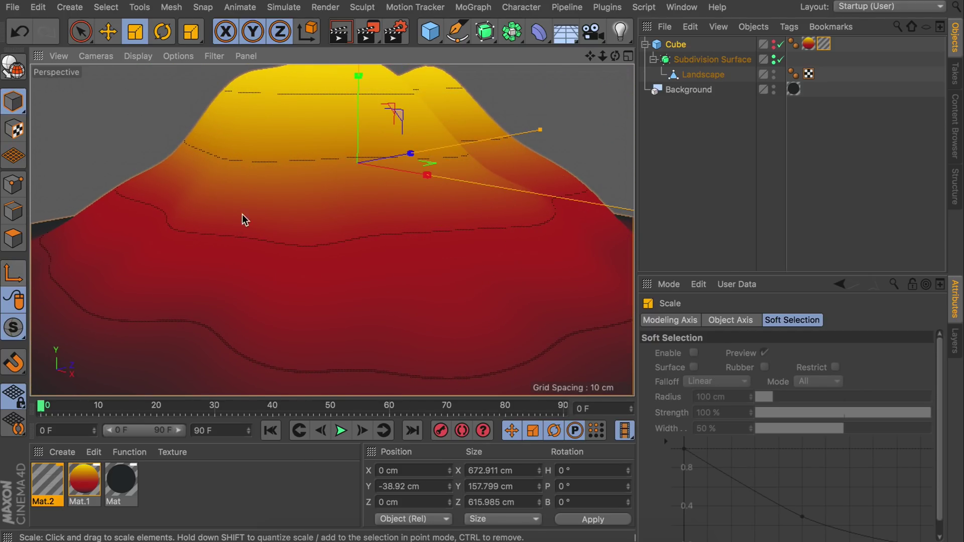
{"action": "scroll", "coordinate": [274, 211], "scroll_direction": "down", "scroll_amount": 5}
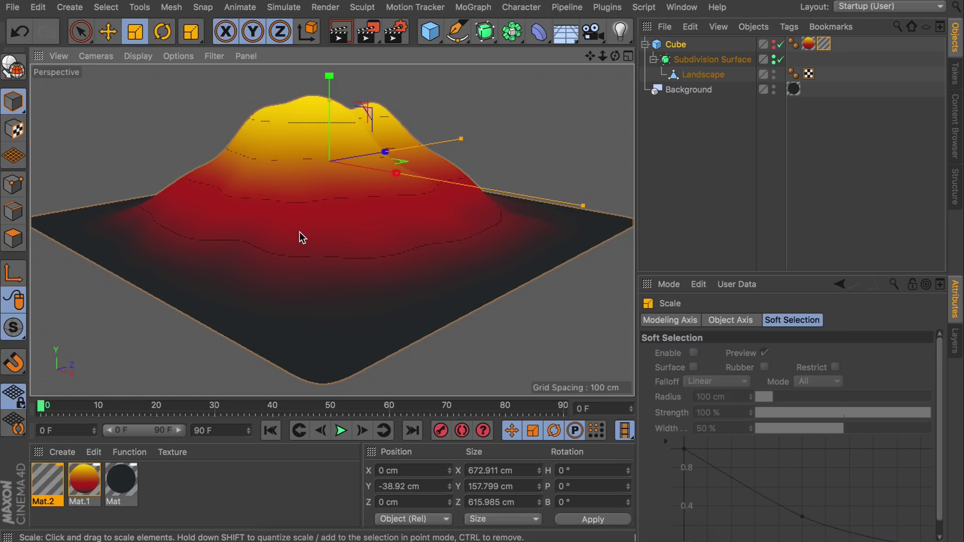
{"action": "mouse_move", "coordinate": [300, 222]}
{"action": "left_mouse_down", "text": "alt"}
{"action": "mouse_move", "coordinate": [332, 248]}
{"action": "mouse_move", "coordinate": [302, 232]}
{"action": "left_mouse_up", "text": "alt"}
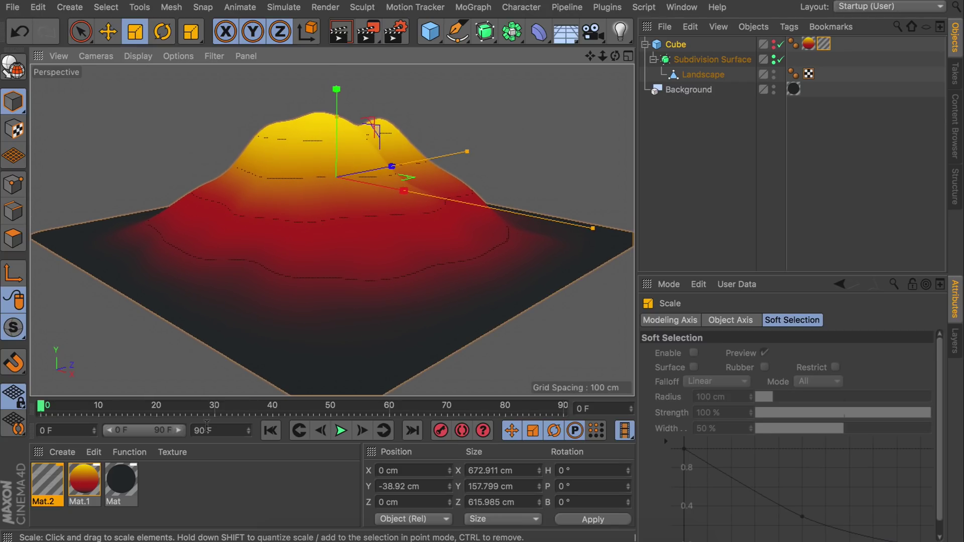
- Switch to Object mode and record a keyframe for the full-height Landscape at frame 50
{"action": "left_click", "coordinate": [331, 411]}
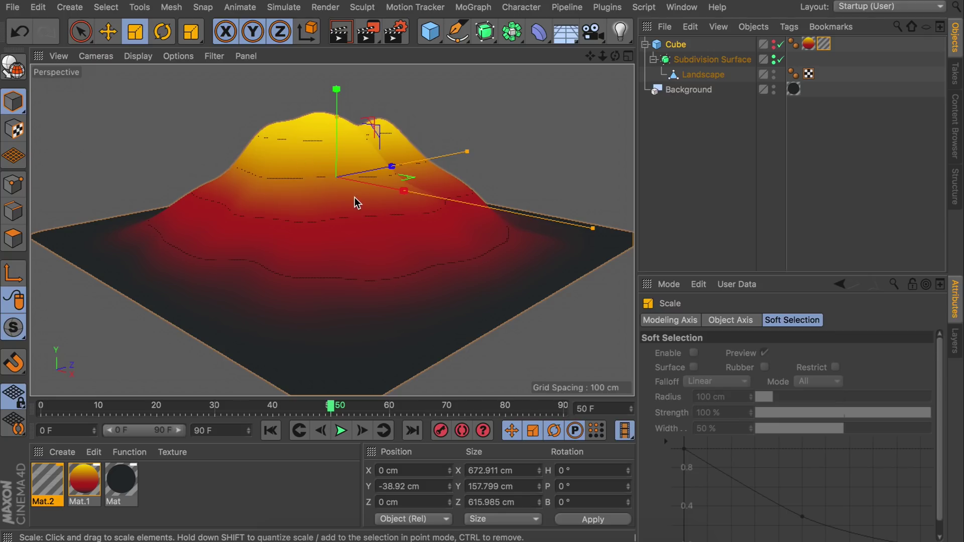
{"action": "left_click", "coordinate": [698, 76]}
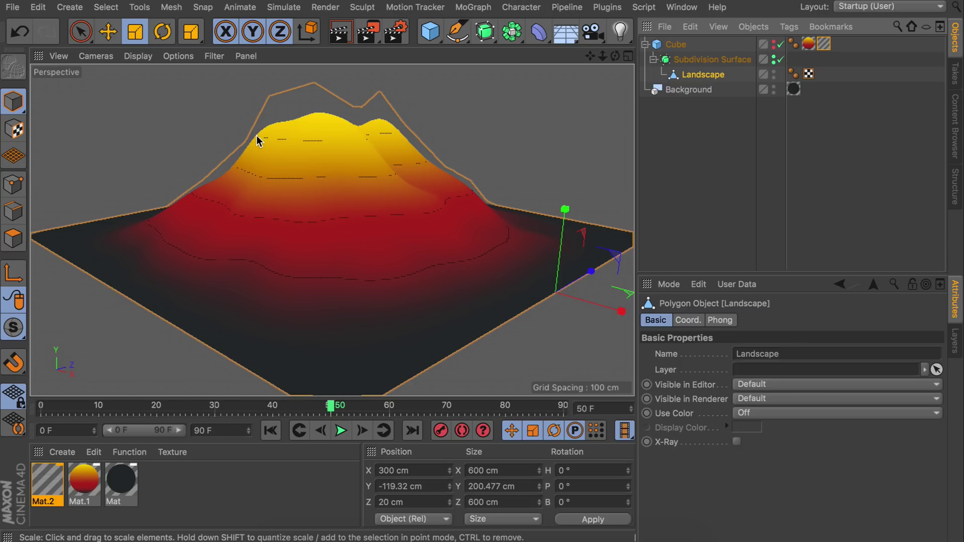
{"action": "left_click", "coordinate": [18, 105]}
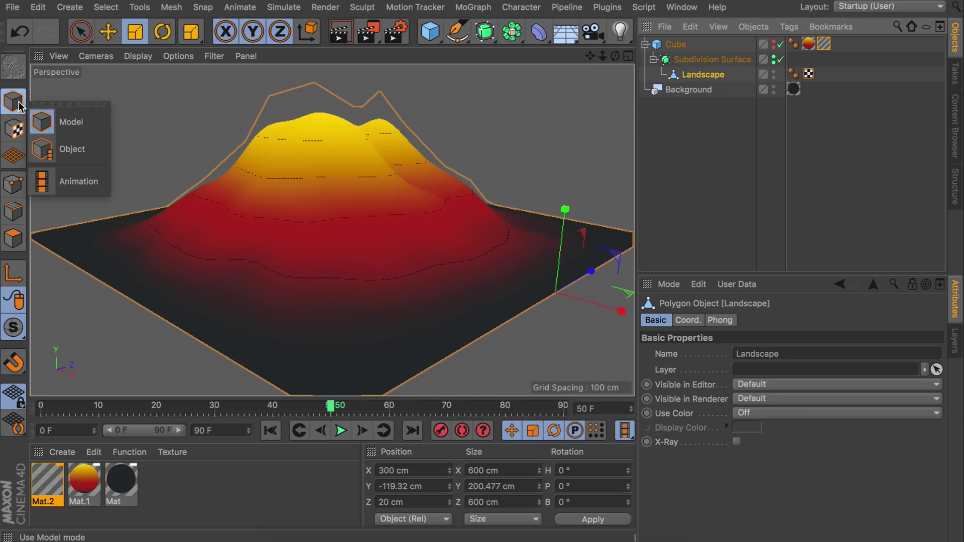
{"action": "left_click", "coordinate": [76, 153]}
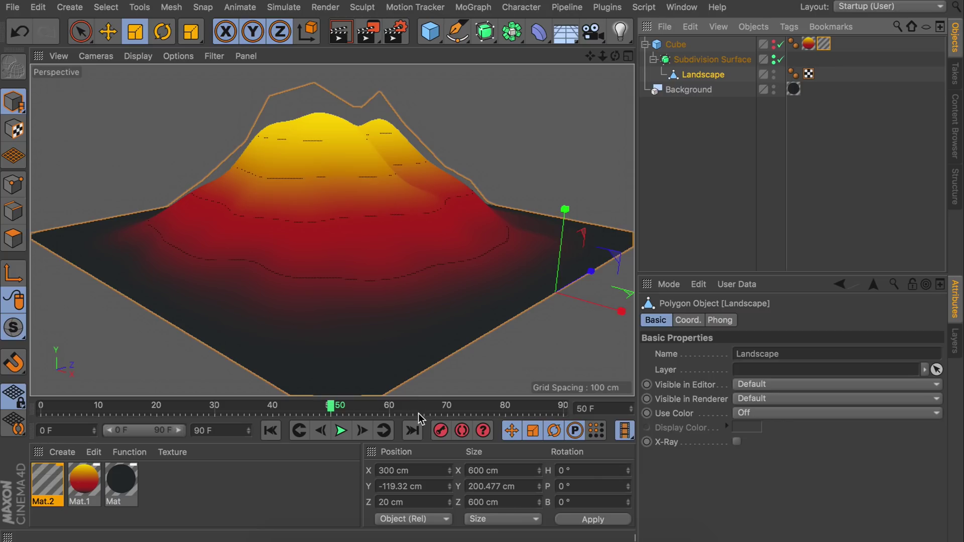
{"action": "left_click", "coordinate": [439, 433]}
- At frame 90, flatten Landscape to 0 cm in Y and record a keyframe
{"action": "left_click_drag", "start_coordinate": [330, 406], "coordinate": [614, 409]}
{"action": "left_click_drag", "start_coordinate": [564, 209], "coordinate": [562, 296]}
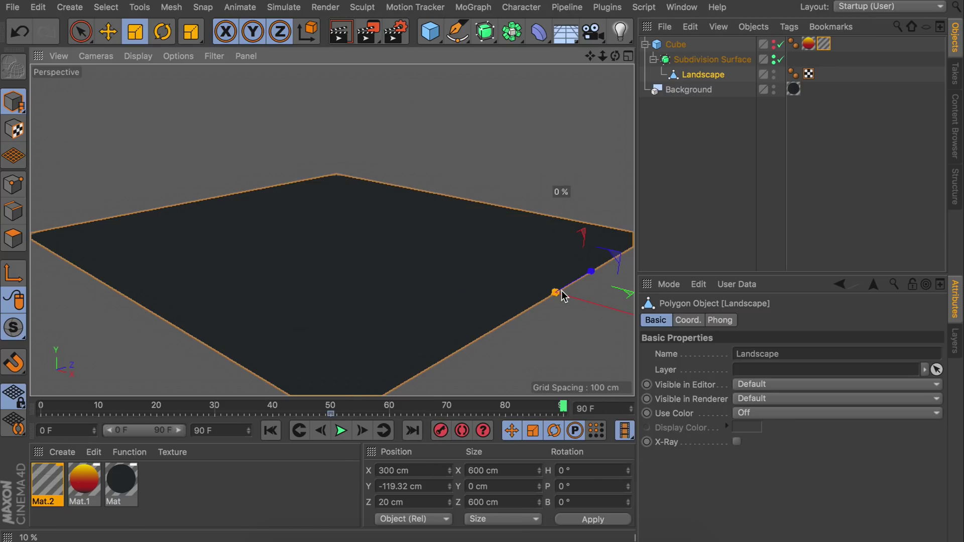
{"action": "left_click", "coordinate": [441, 430]}
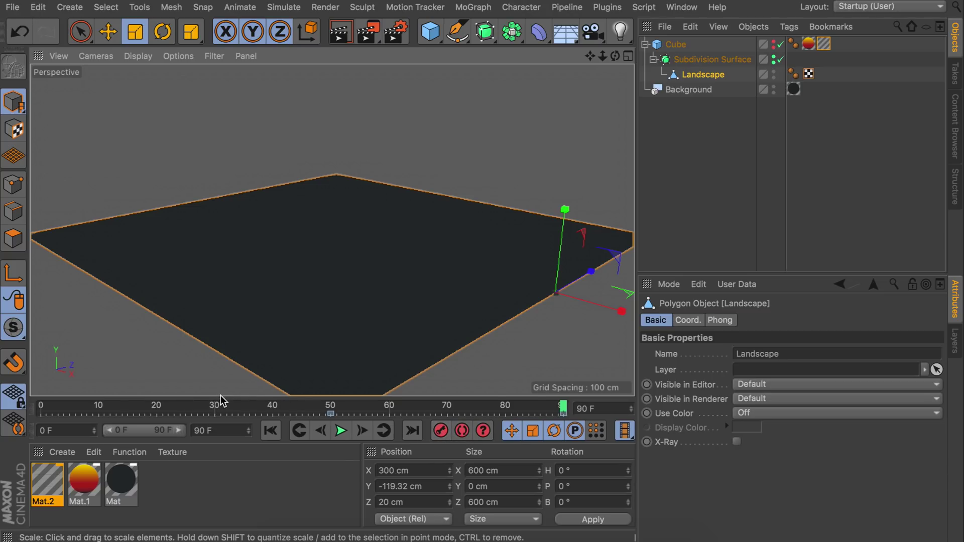
- At frame 0, flatten Landscape vertically to 0 cm and record a keyframe
{"action": "left_click_drag", "start_coordinate": [564, 405], "coordinate": [86, 406]}
{"action": "left_click", "coordinate": [271, 430]}
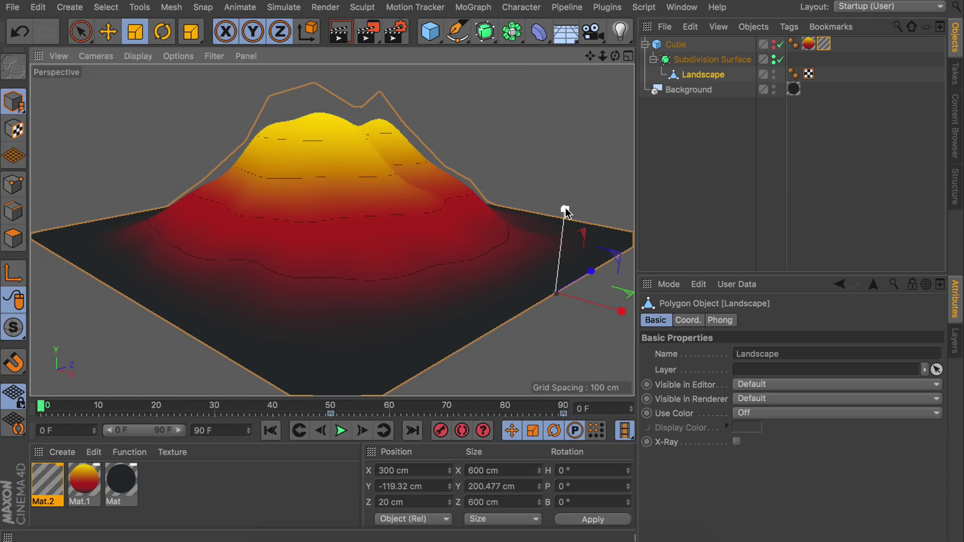
{"action": "left_click_drag", "start_coordinate": [564, 209], "coordinate": [569, 298]}
{"action": "left_click", "coordinate": [440, 430]}
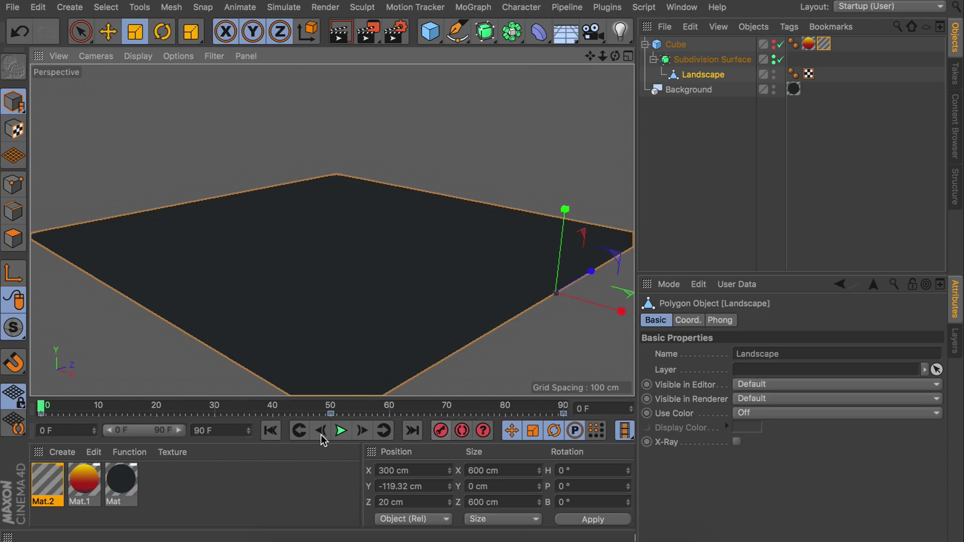
- Play back the mountain's growth animation, stop it and return to frame 50
{"action": "left_click", "coordinate": [341, 431]}
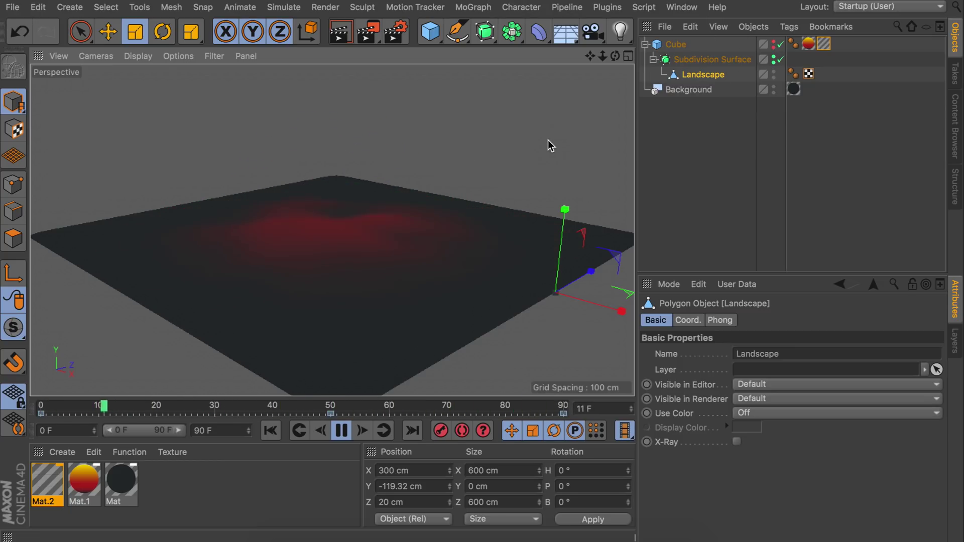
{"action": "left_click", "coordinate": [344, 433]}
{"action": "left_click", "coordinate": [330, 408]}
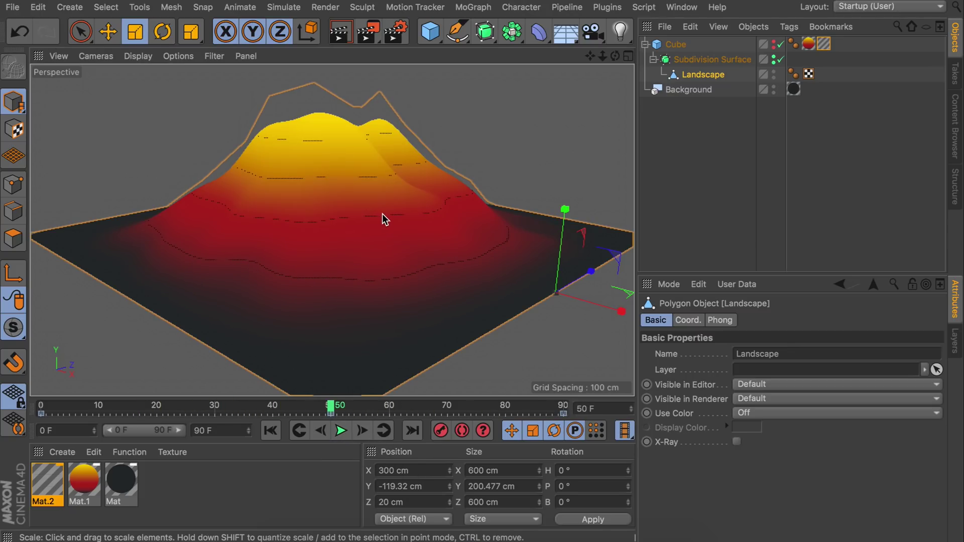
- Add a MoText object with 0.1 cm depth and 20 cm height, and raise it to about 78 cm in Y
{"action": "scroll", "coordinate": [371, 257], "scroll_direction": "down", "scroll_amount": 3}
{"action": "left_click_drag", "start_coordinate": [371, 257], "coordinate": [333, 257], "text": "alt"}
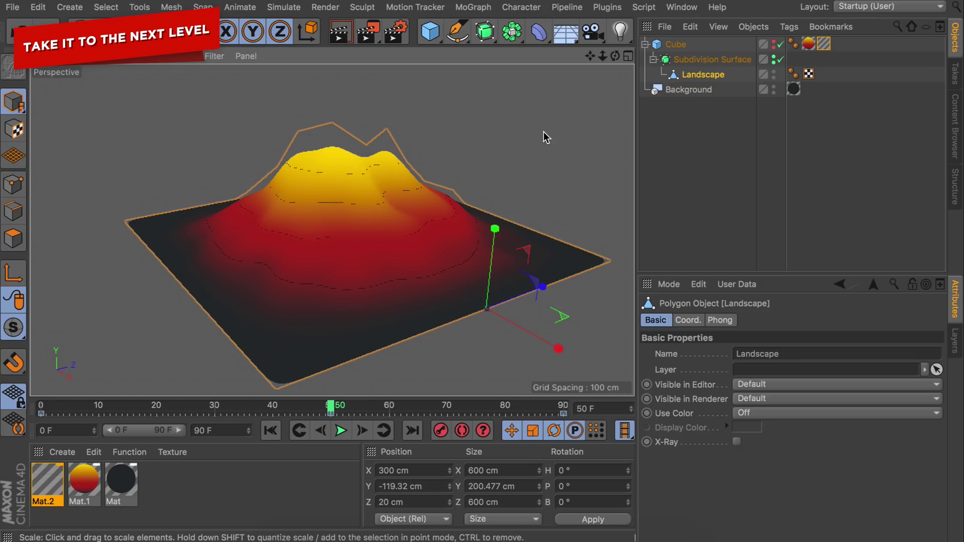
{"action": "left_click", "coordinate": [473, 7]}
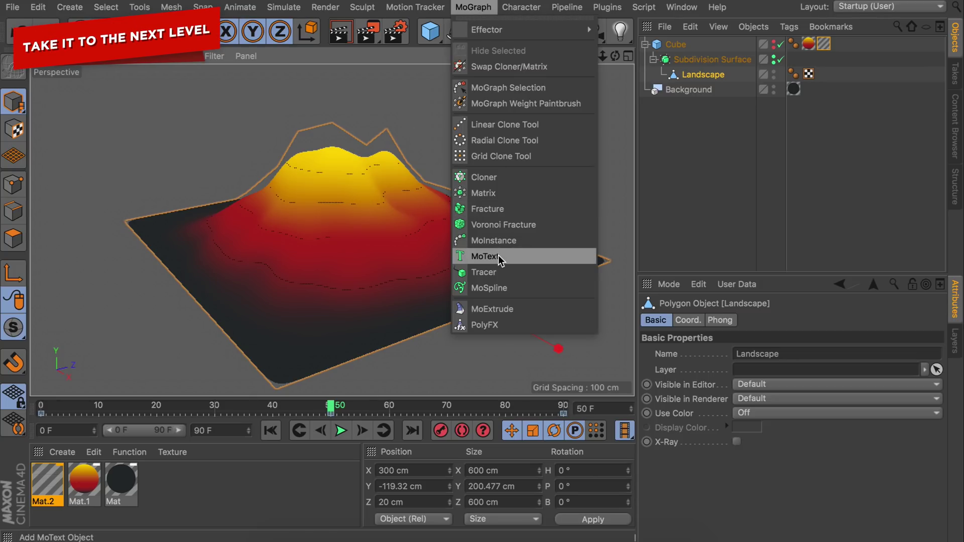
{"action": "left_click", "coordinate": [499, 257]}
{"action": "left_click", "coordinate": [724, 320]}
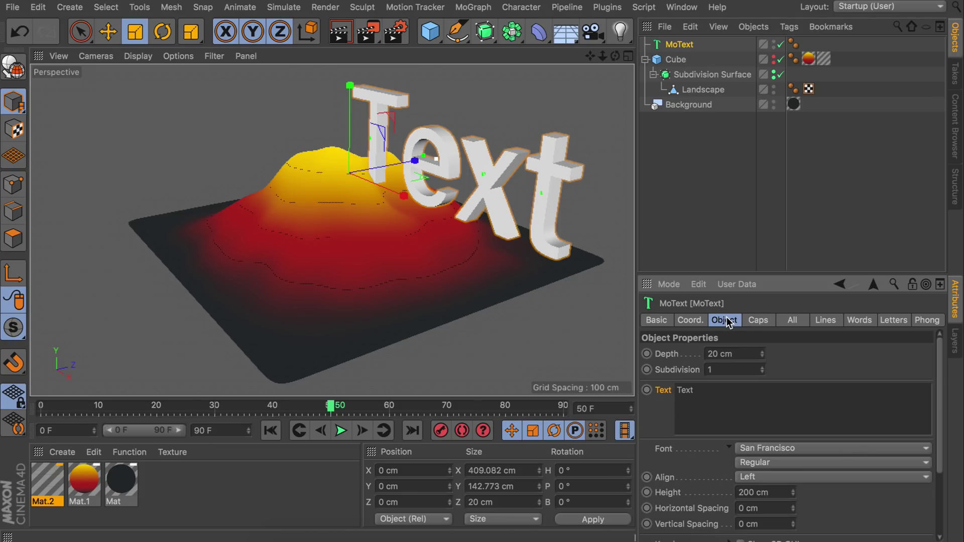
{"action": "left_click", "coordinate": [723, 356]}
{"action": "type", "text": "0.1"}
{"action": "key", "text": "Return"}
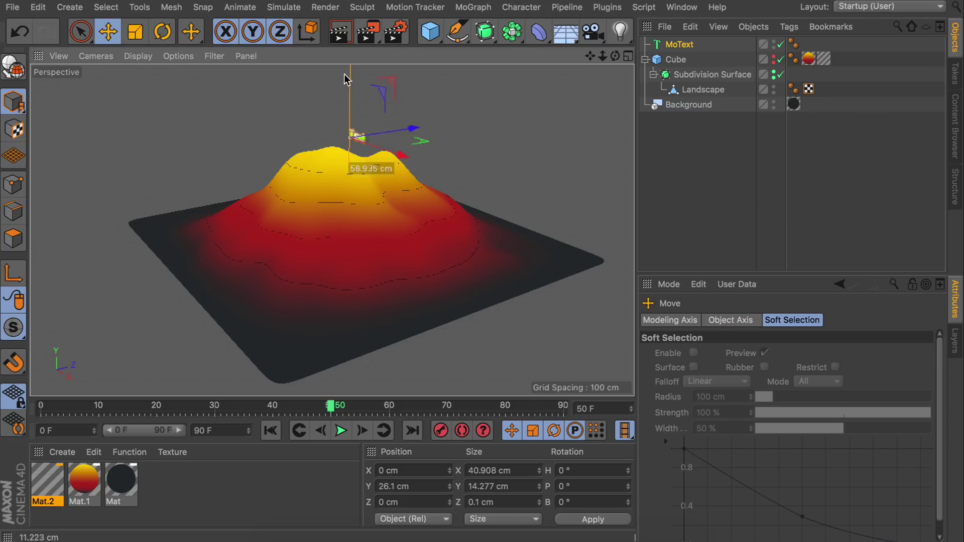
- Set the MoText font to Brandon Grotesque Regular
{"action": "left_click", "coordinate": [772, 448]}
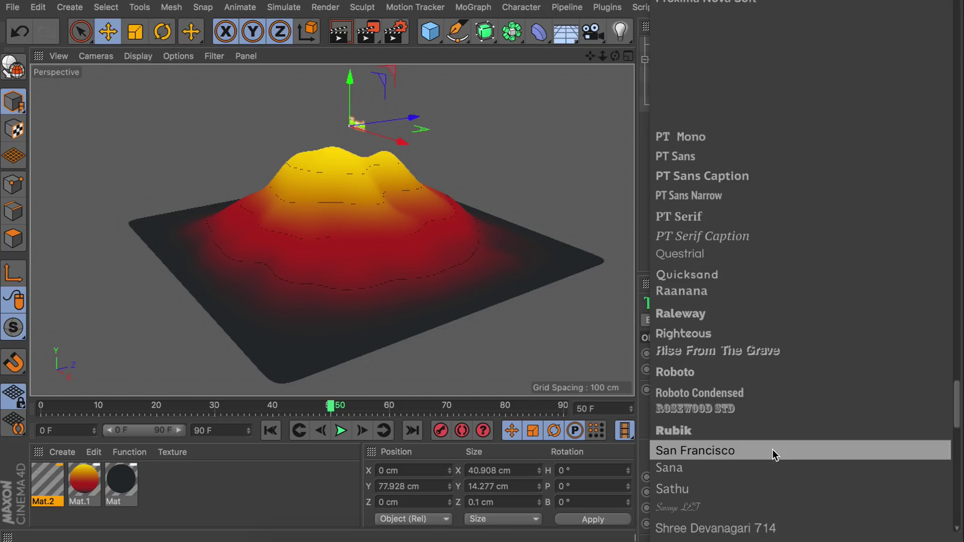
{"action": "scroll", "coordinate": [763, 402], "scroll_direction": "up", "scroll_amount": 10}
{"action": "scroll", "coordinate": [755, 369], "scroll_direction": "down", "scroll_amount": 15}
{"action": "left_click", "coordinate": [710, 459]}
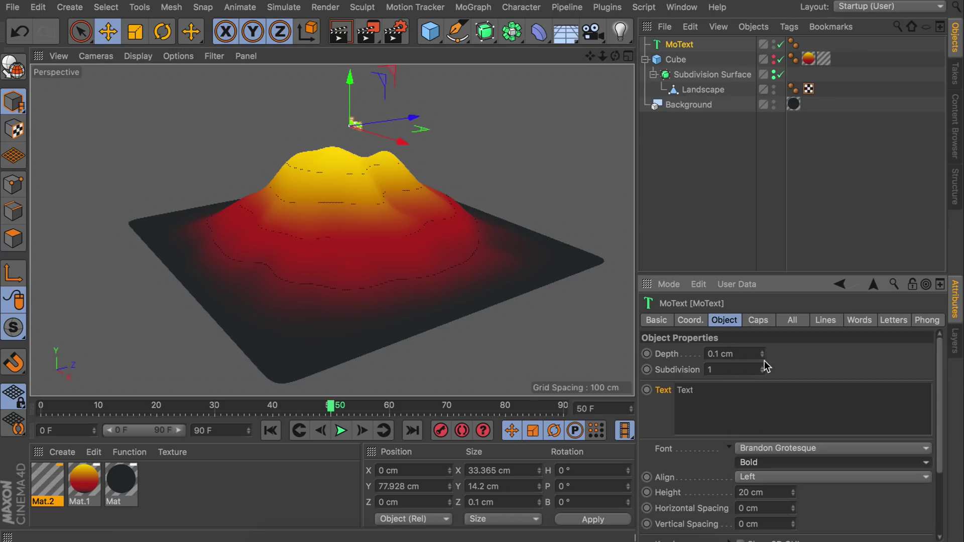
{"action": "left_click", "coordinate": [777, 462]}
{"action": "left_click", "coordinate": [777, 417]}
{"action": "left_click", "coordinate": [351, 123]}
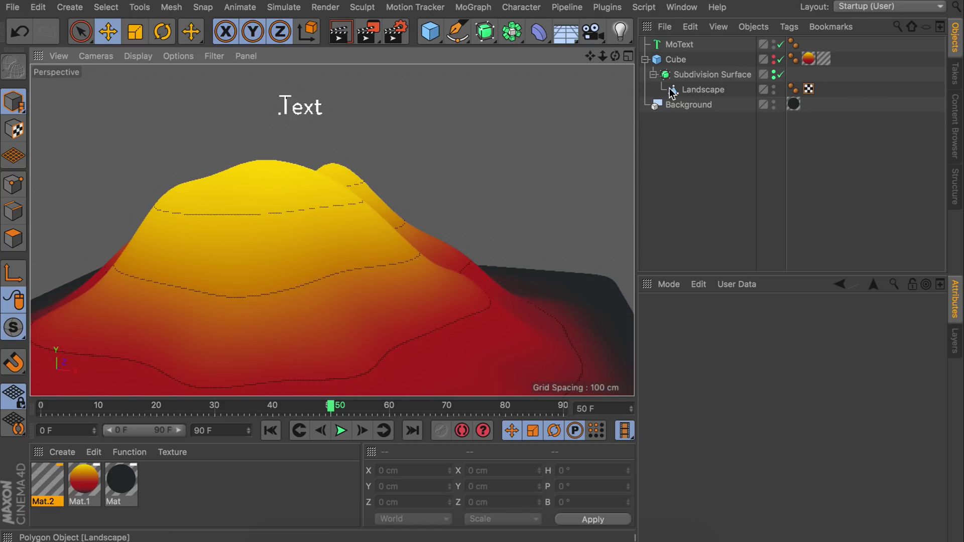
- Group the MoText object under a Null and expand the group
{"action": "left_click", "coordinate": [301, 108]}
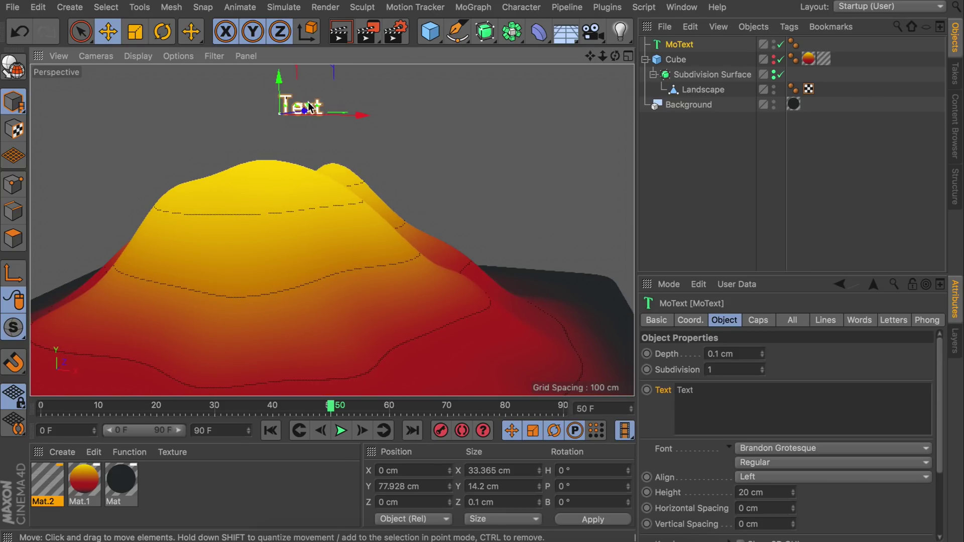
{"action": "middle_click_drag", "start_coordinate": [308, 127], "coordinate": [308, 154], "text": "alt"}
{"action": "left_click_drag", "start_coordinate": [308, 154], "coordinate": [231, 231], "text": "alt"}
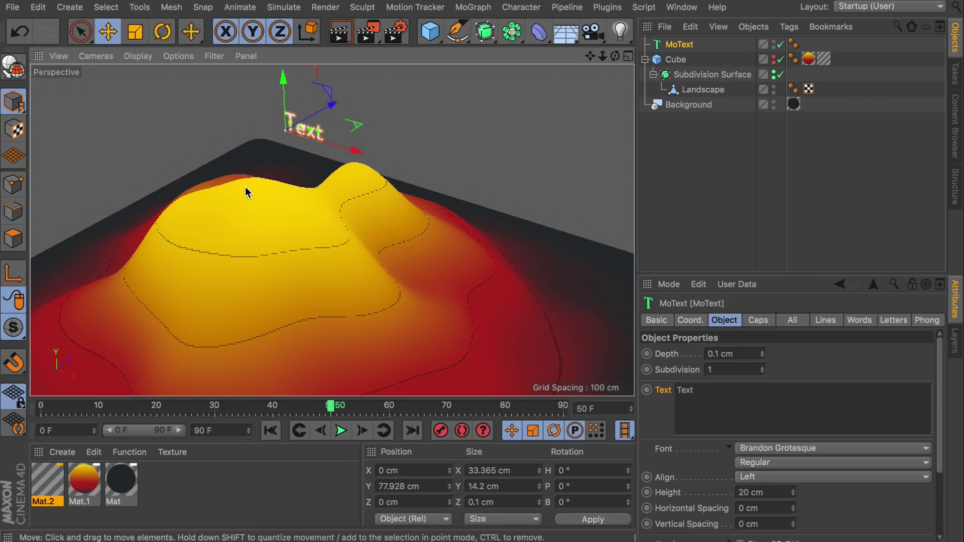
{"action": "left_click_drag", "start_coordinate": [258, 195], "coordinate": [275, 182], "text": "alt"}
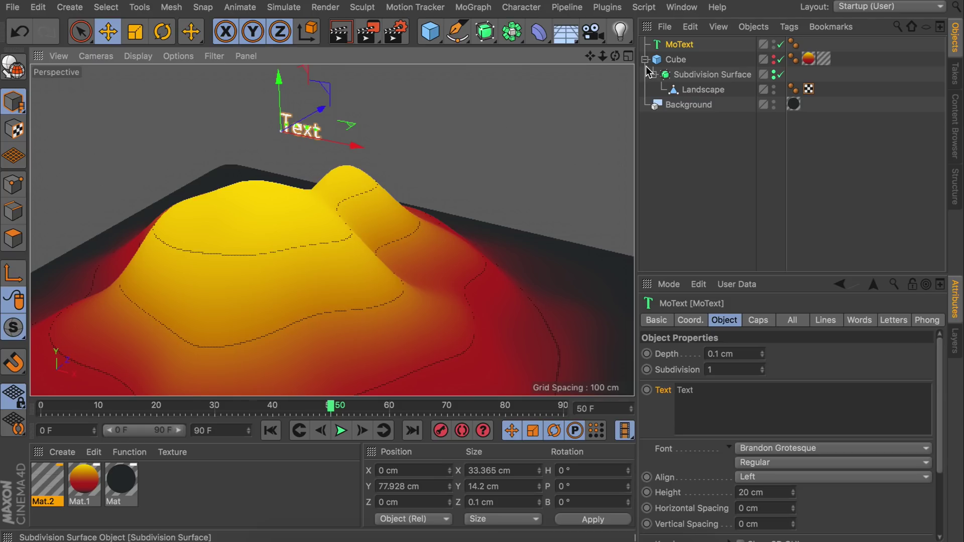
{"action": "key", "text": "alt+g"}
{"action": "left_click", "coordinate": [646, 45]}
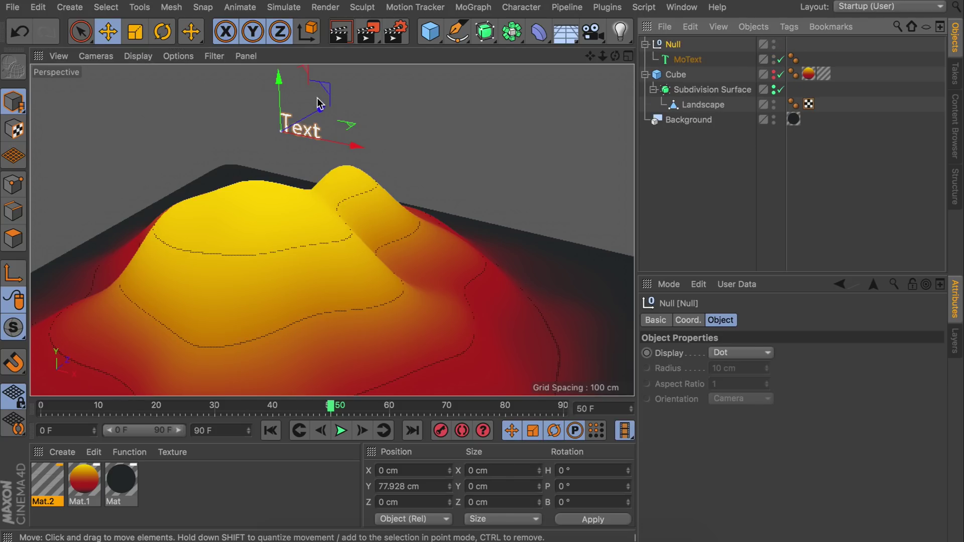
{"action": "left_click", "coordinate": [704, 59]}
{"action": "left_click_drag", "start_coordinate": [316, 108], "coordinate": [345, 142]}
{"action": "key", "text": "ctrl+z"}
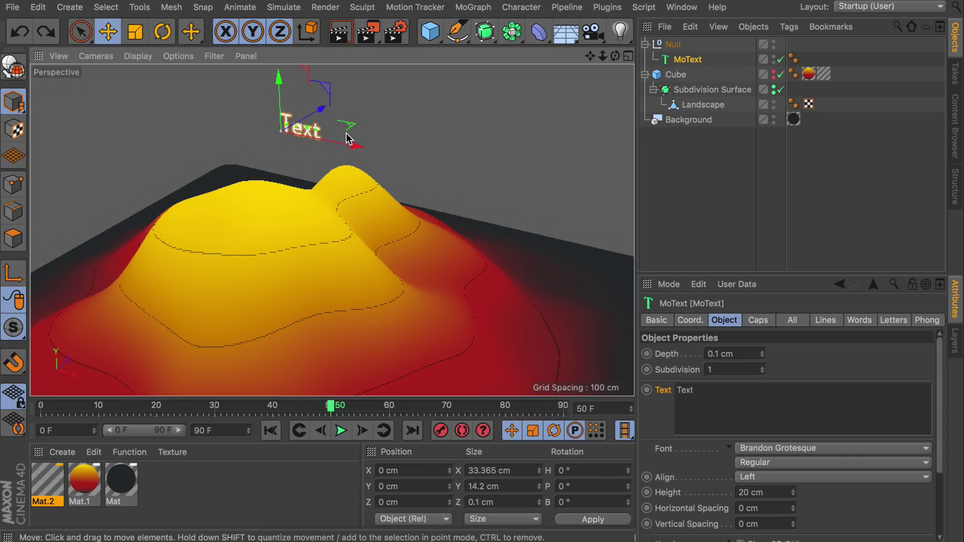
- Switch to Points mode on Landscape and select the point at the top of the nearer peak
{"action": "left_click", "coordinate": [13, 184]}
{"action": "left_click", "coordinate": [702, 105]}
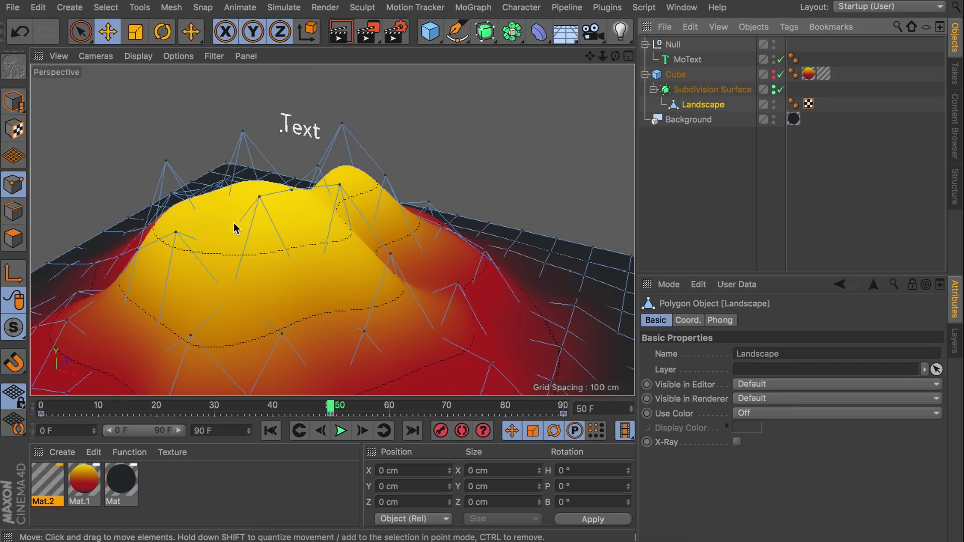
{"action": "left_click_drag", "start_coordinate": [309, 146], "coordinate": [358, 213], "text": "alt"}
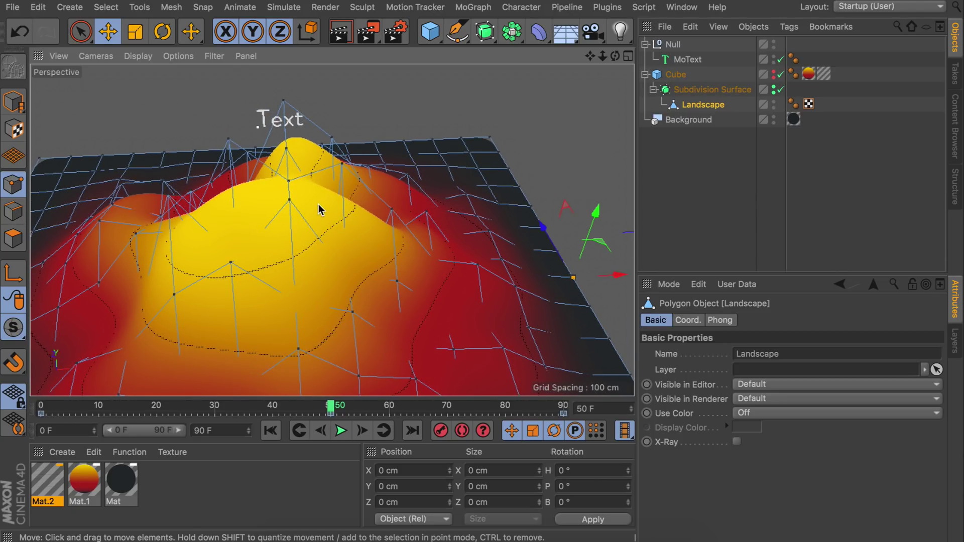
{"action": "left_click_drag", "start_coordinate": [291, 189], "coordinate": [383, 197], "text": "alt"}
{"action": "left_click", "coordinate": [289, 171]}
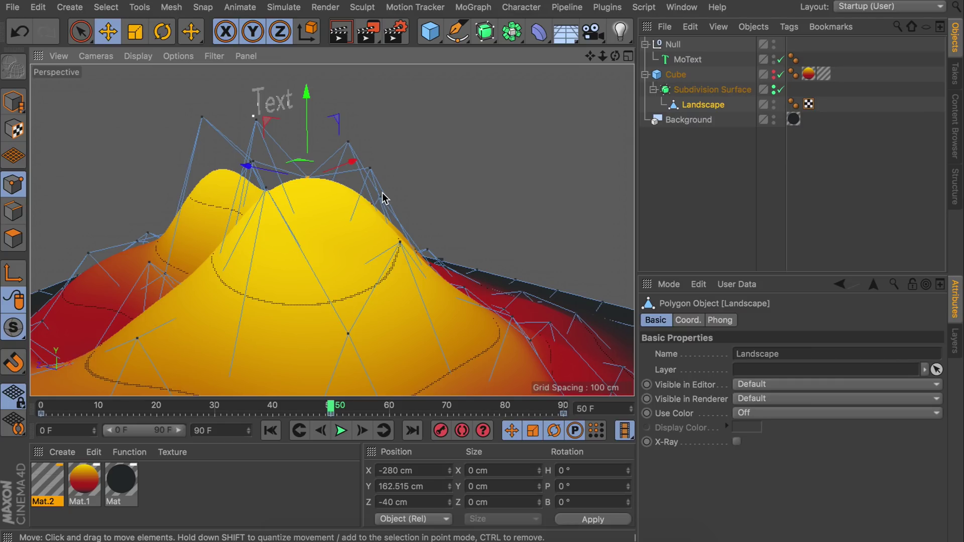
{"action": "left_click_drag", "start_coordinate": [382, 197], "coordinate": [449, 219], "text": "alt"}
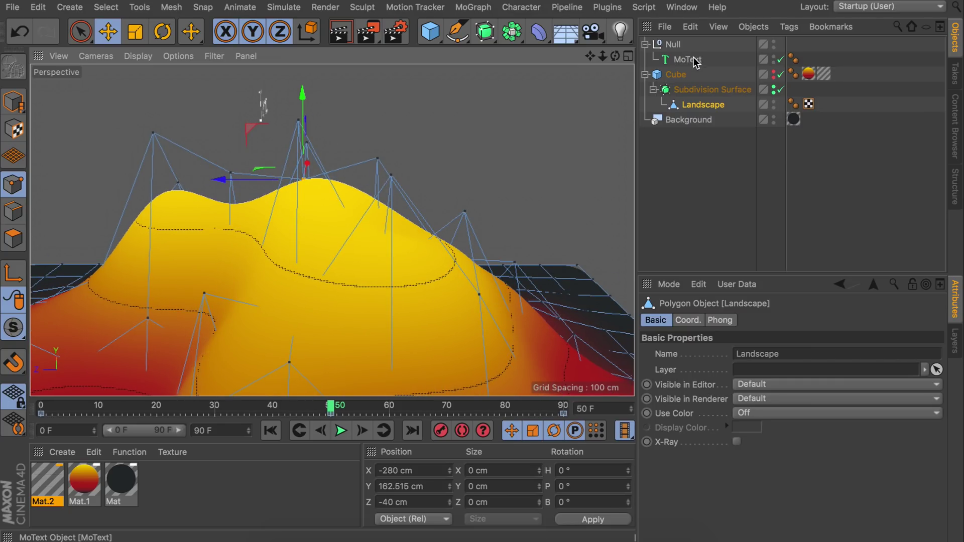
{"action": "left_click_drag", "start_coordinate": [371, 137], "coordinate": [316, 171], "text": "alt"}
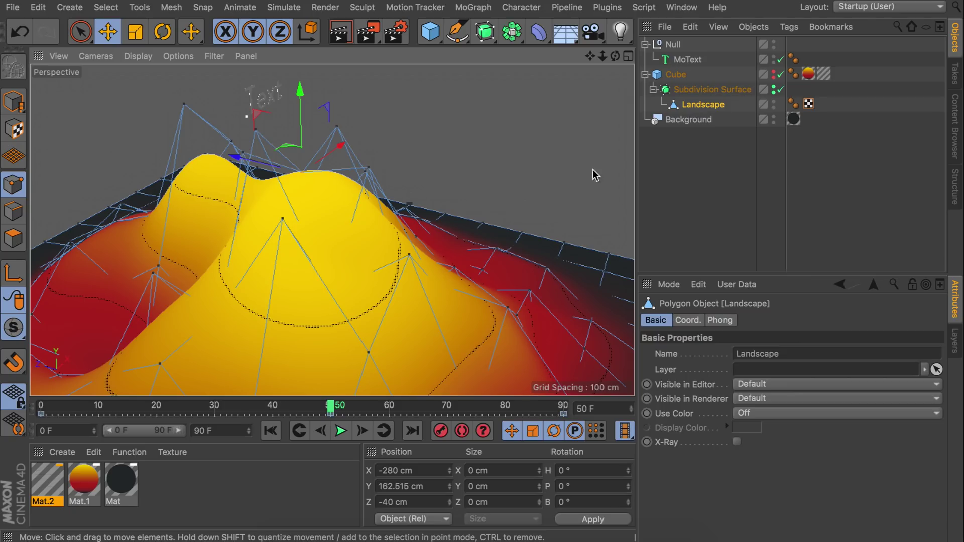
- Look up the selected peak point's index in Landscape's point list
{"action": "left_click", "coordinate": [955, 191]}
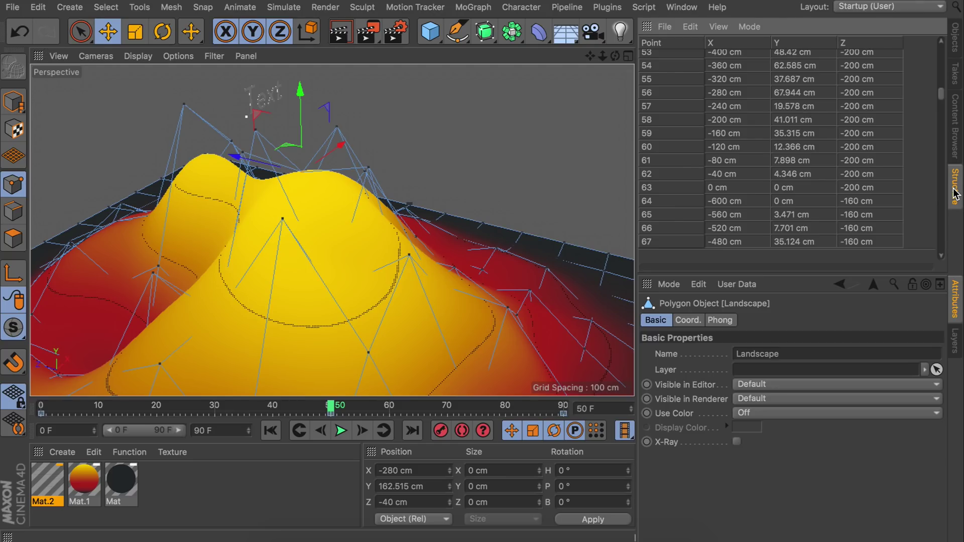
{"action": "scroll", "coordinate": [835, 117], "scroll_direction": "up", "scroll_amount": 10}
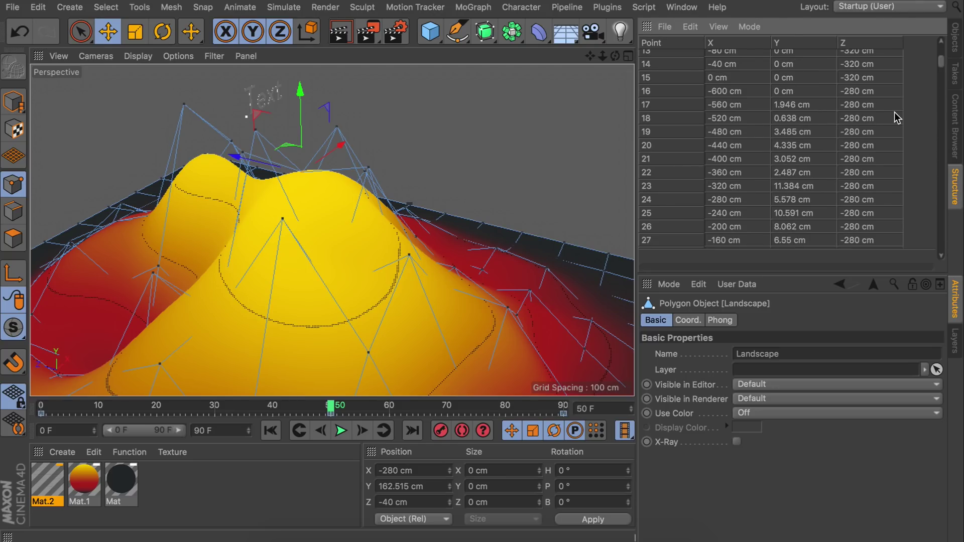
{"action": "scroll", "coordinate": [897, 118], "scroll_direction": "up", "scroll_amount": 3}
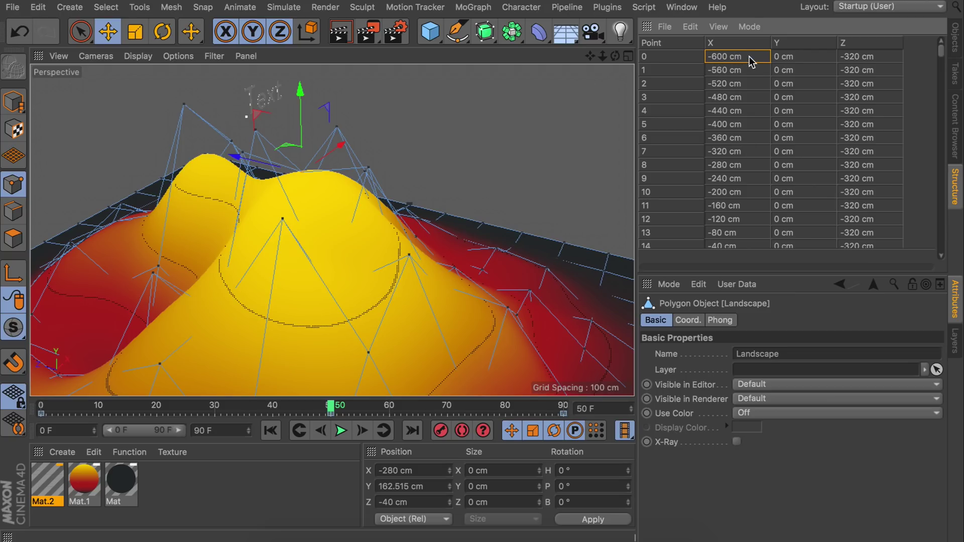
{"action": "scroll", "coordinate": [749, 56], "scroll_direction": "down", "scroll_amount": 10}
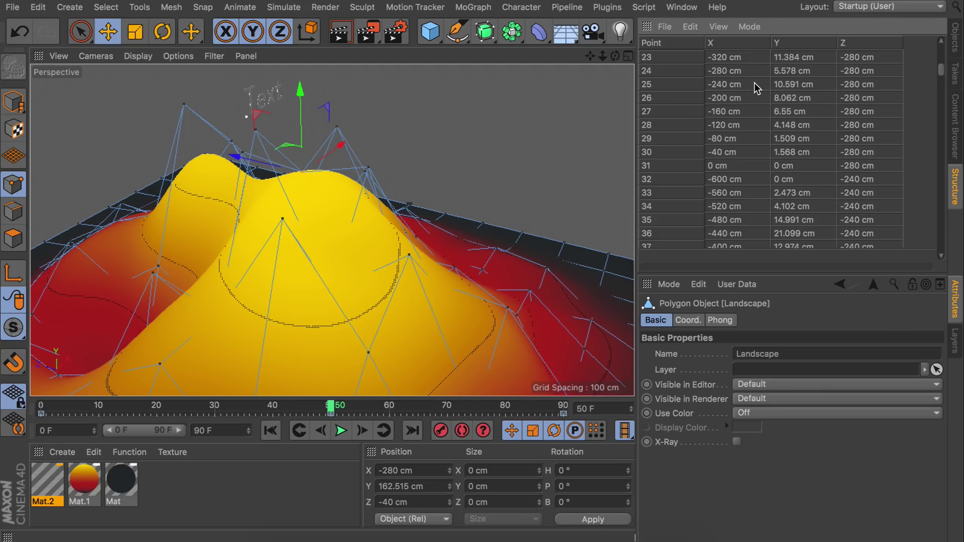
{"action": "scroll", "coordinate": [754, 83], "scroll_direction": "down", "scroll_amount": 8}
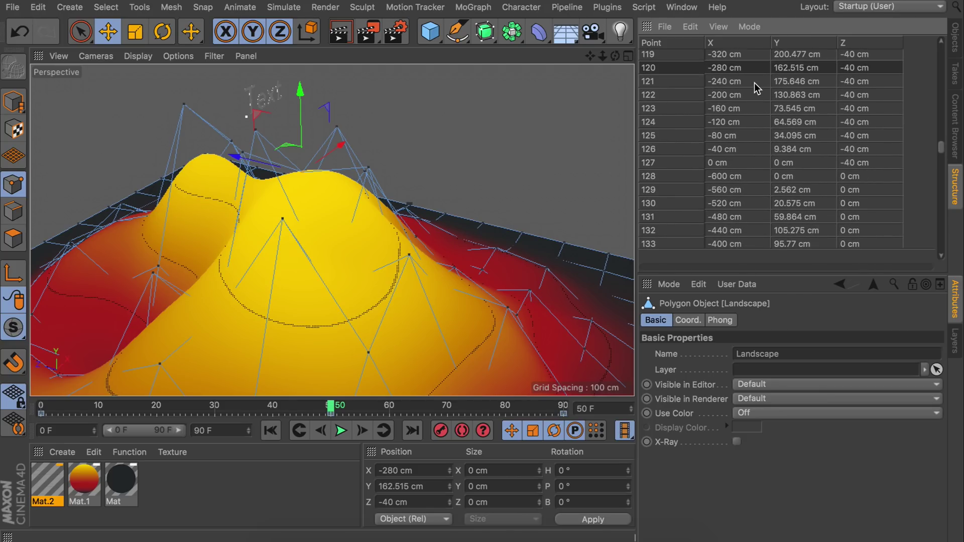
{"action": "scroll", "coordinate": [755, 82], "scroll_direction": "up", "scroll_amount": 1}
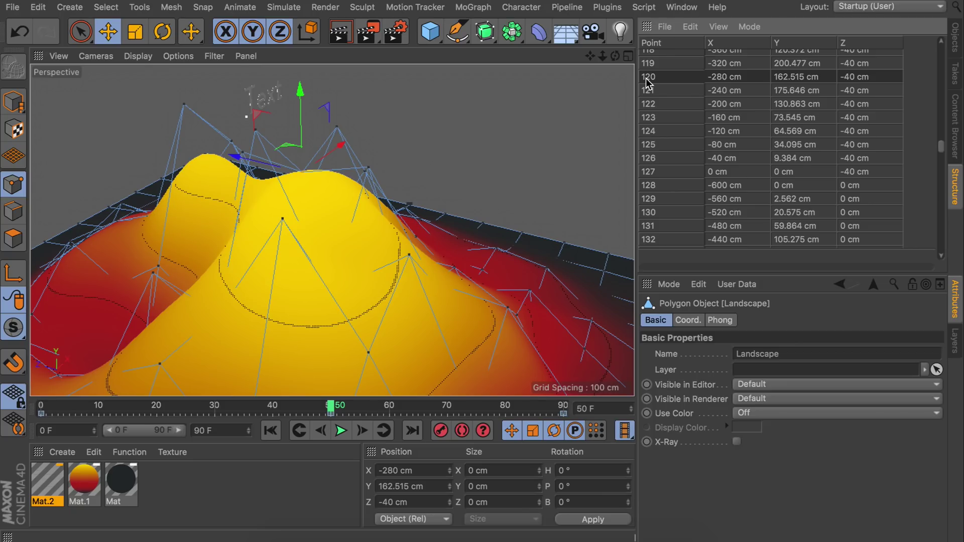
{"action": "left_click", "coordinate": [957, 43]}
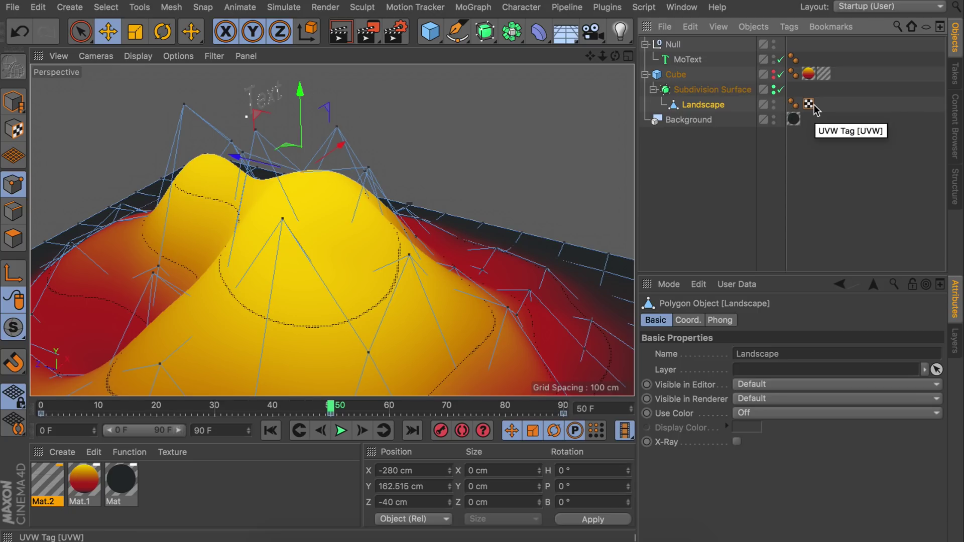
- Add an XPresso tag to Landscape and bring the Null and Landscape objects into its graph as nodes
{"action": "right_click", "coordinate": [705, 108]}
{"action": "mouse_move", "coordinate": [735, 6]}
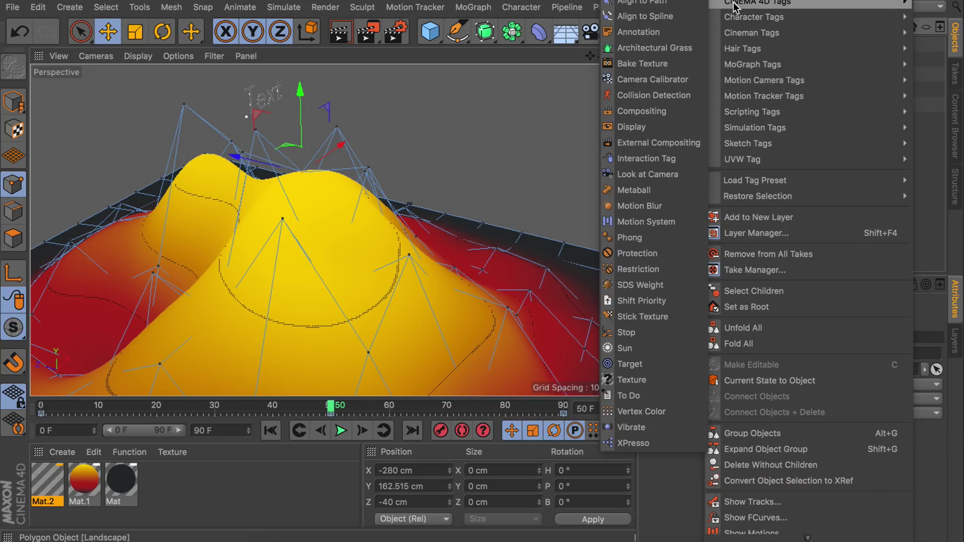
{"action": "left_click", "coordinate": [645, 443]}
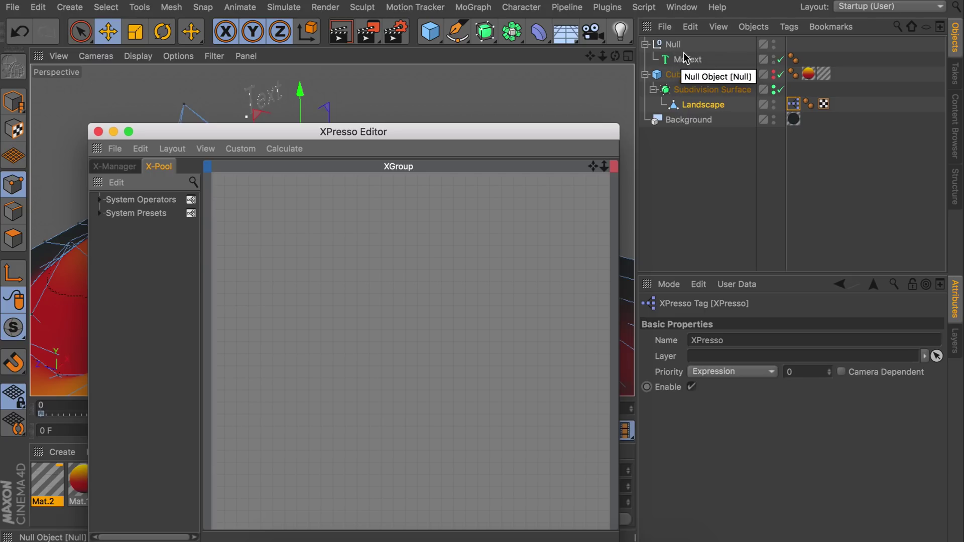
{"action": "left_click_drag", "start_coordinate": [673, 44], "coordinate": [281, 317]}
{"action": "left_click_drag", "start_coordinate": [357, 126], "coordinate": [354, 186]}
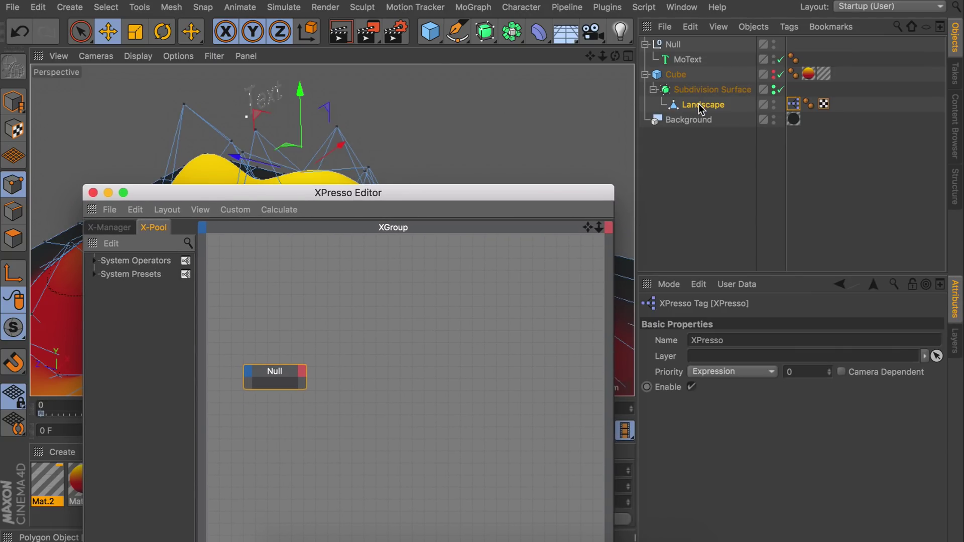
{"action": "left_click_drag", "start_coordinate": [703, 102], "coordinate": [520, 377]}
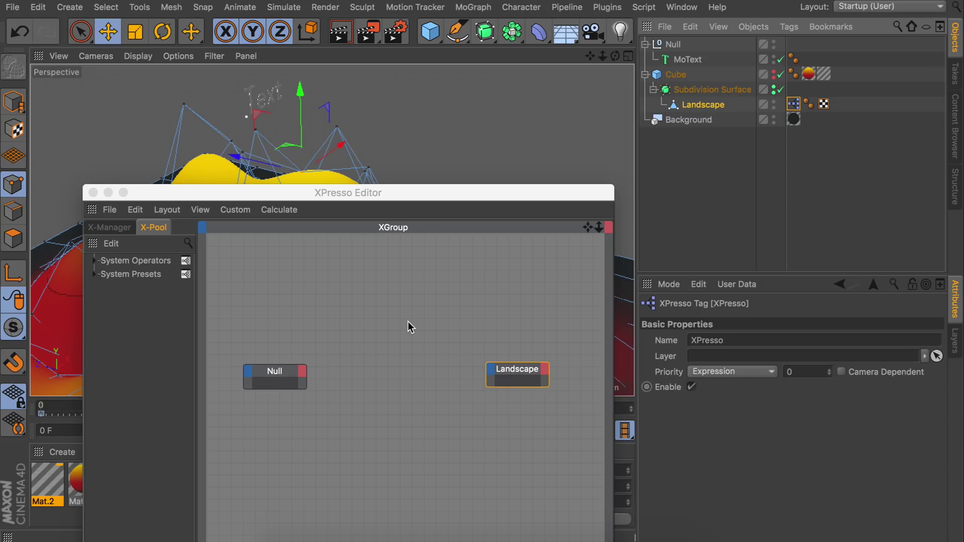
- Add an XPresso Point node and arrange the graph in the order Landscape, Point, Null
{"action": "right_click", "coordinate": [385, 340]}
{"action": "mouse_move", "coordinate": [397, 345]}
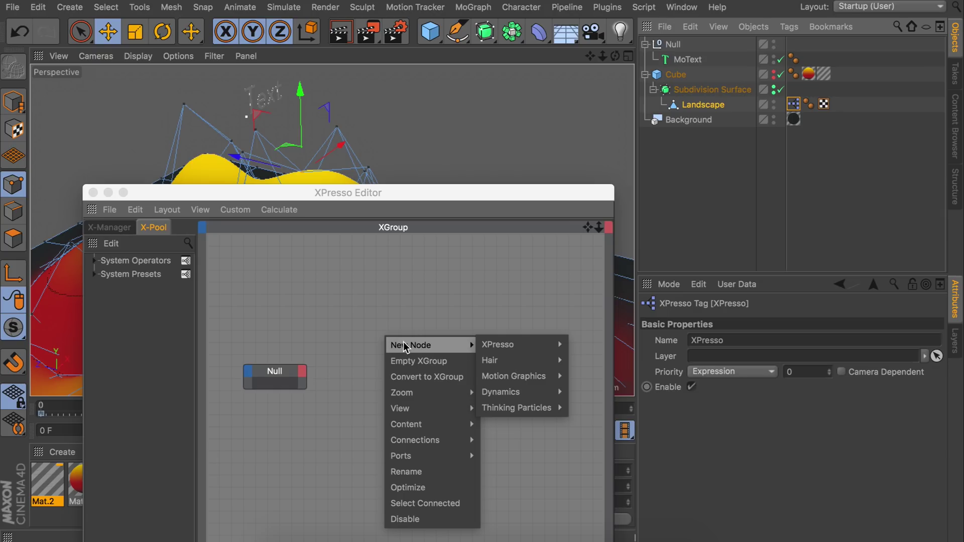
{"action": "mouse_move", "coordinate": [502, 344]}
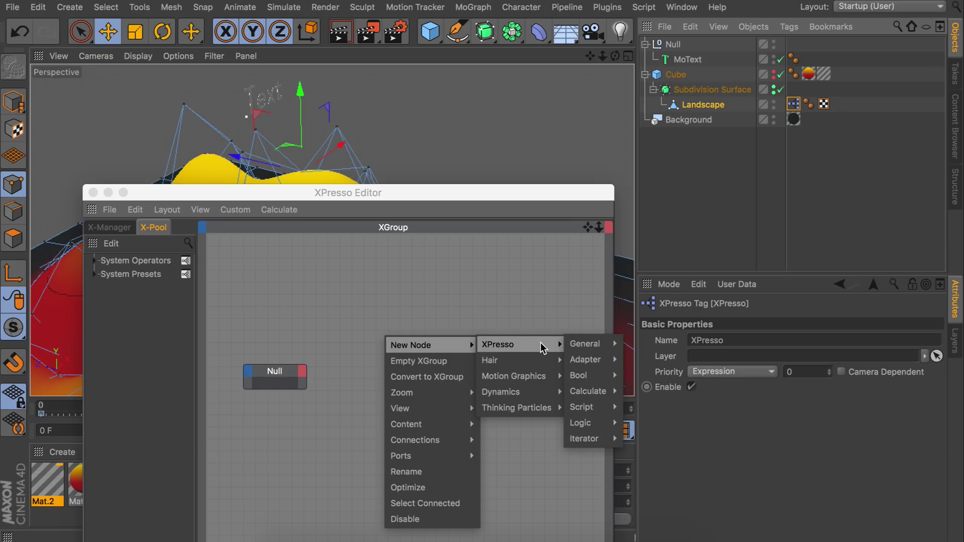
{"action": "mouse_move", "coordinate": [594, 347]}
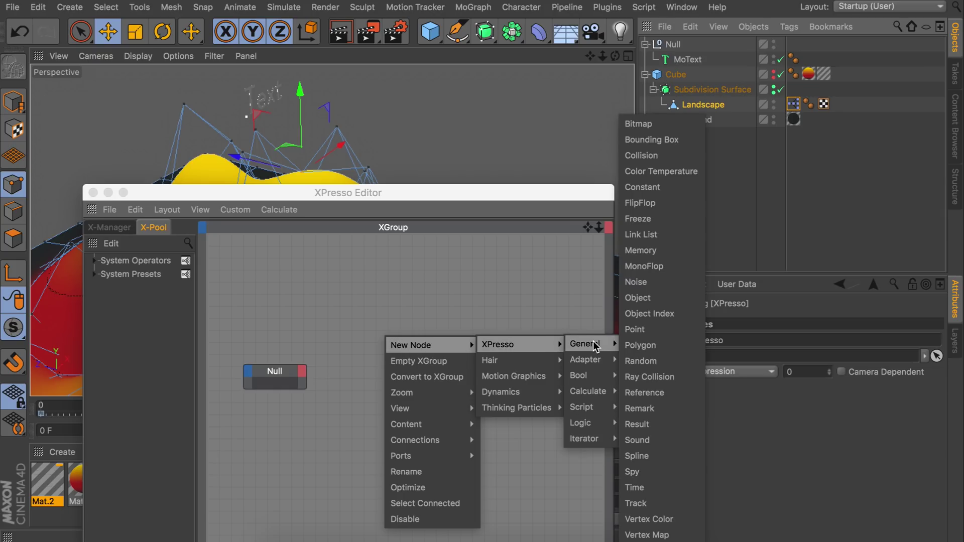
{"action": "left_click", "coordinate": [635, 329]}
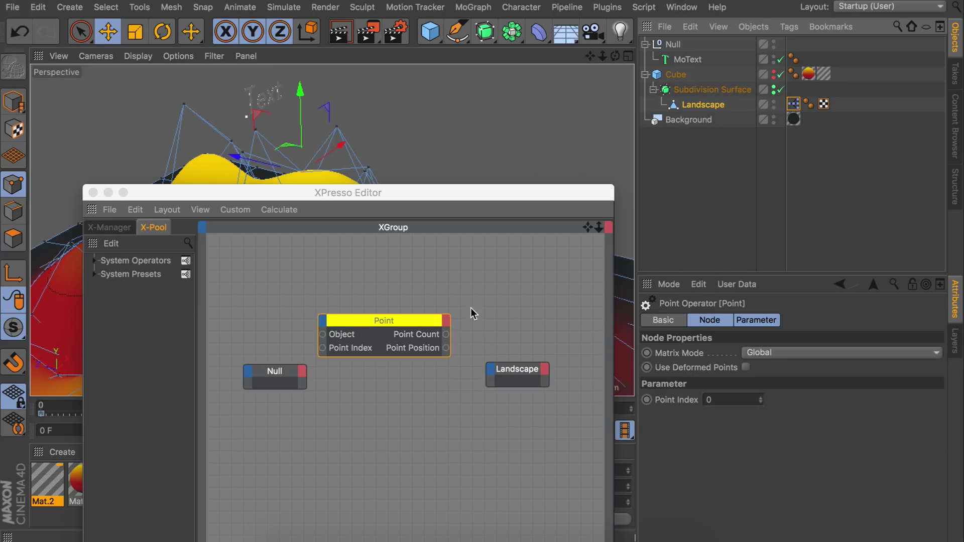
{"action": "left_click_drag", "start_coordinate": [369, 321], "coordinate": [390, 336]}
{"action": "left_click_drag", "start_coordinate": [297, 368], "coordinate": [560, 332]}
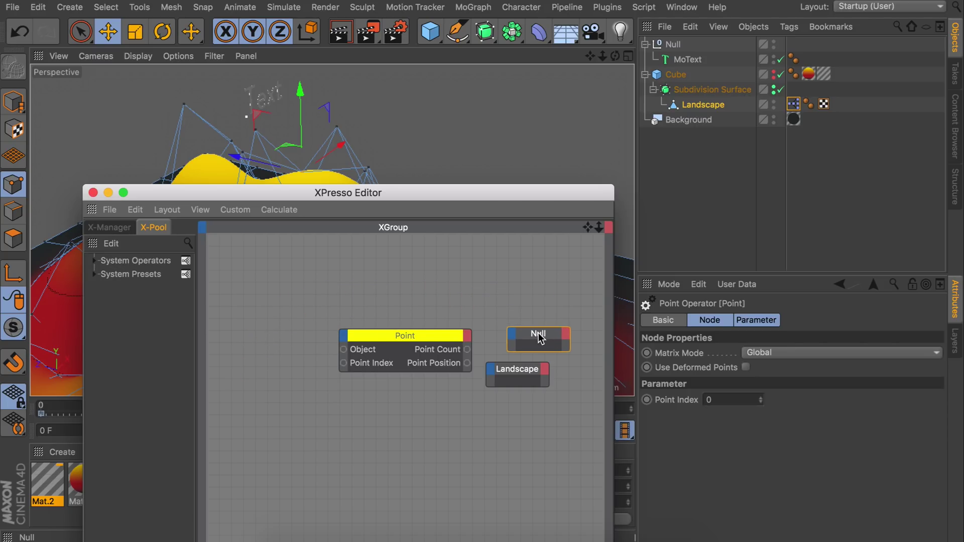
{"action": "left_click_drag", "start_coordinate": [517, 363], "coordinate": [258, 330]}
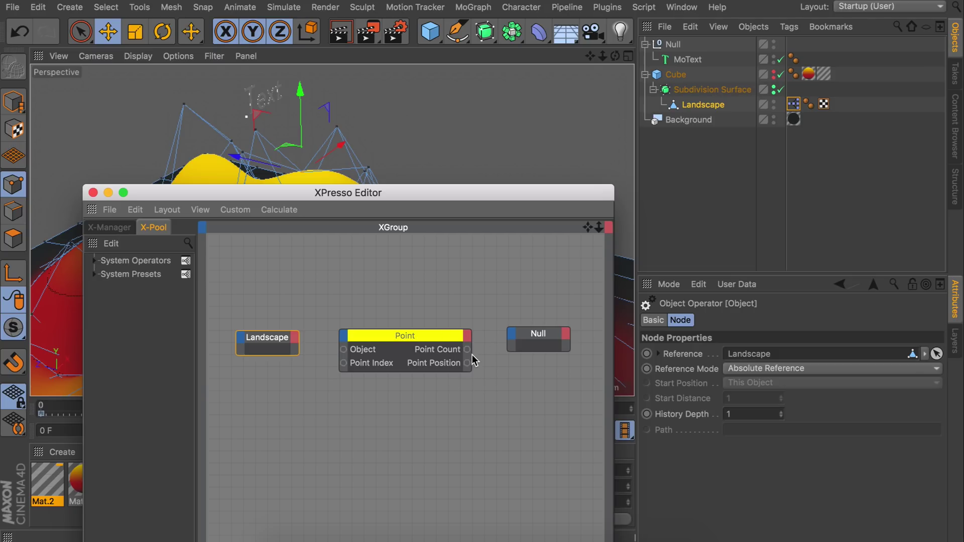
{"action": "left_click_drag", "start_coordinate": [417, 336], "coordinate": [417, 331]}
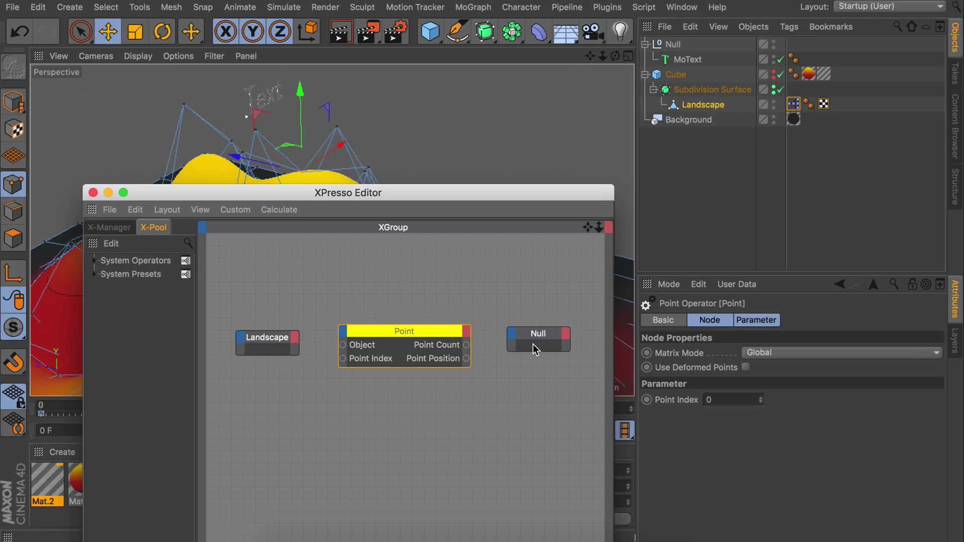
- Add an Object output to the Landscape node and connect it to the Point node's Object input
{"action": "left_click", "coordinate": [296, 338]}
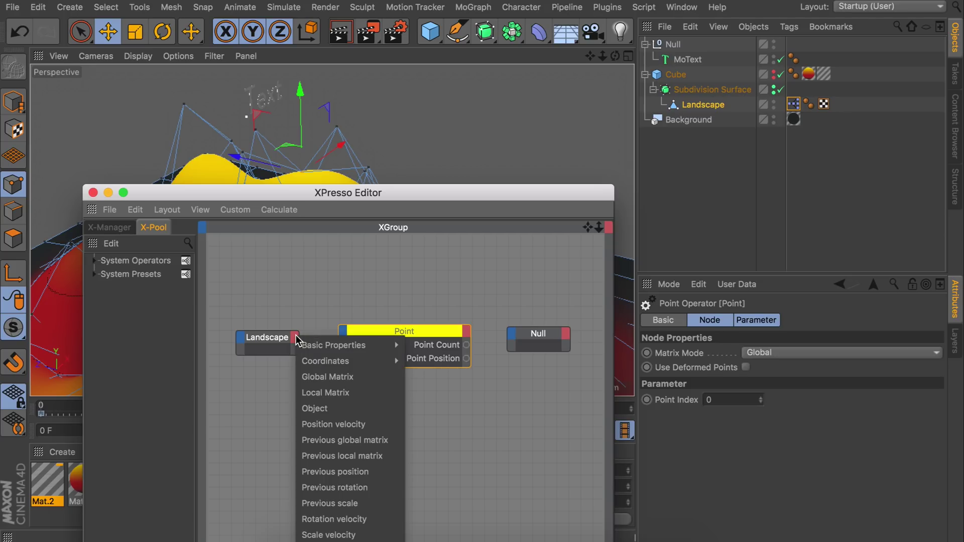
{"action": "left_click", "coordinate": [322, 408]}
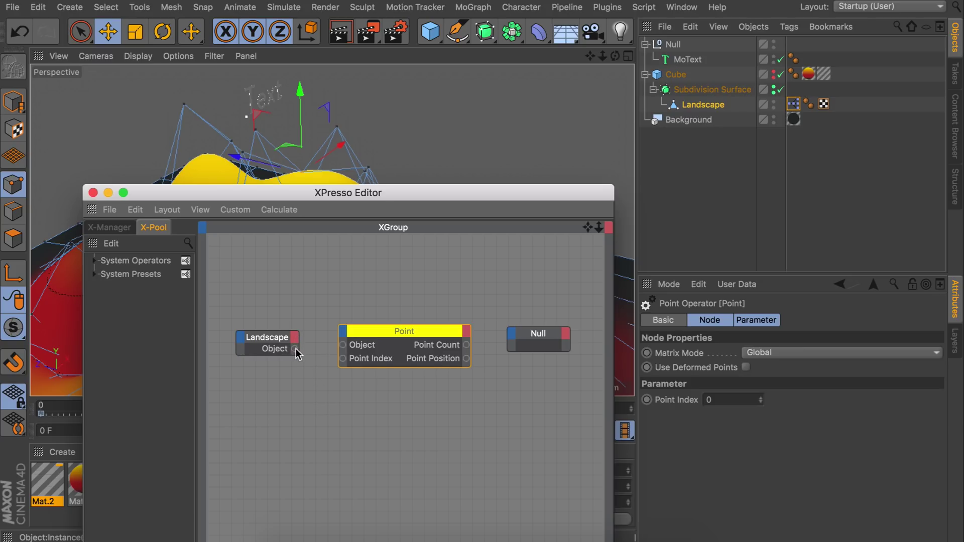
{"action": "left_click_drag", "start_coordinate": [345, 346], "coordinate": [345, 345]}
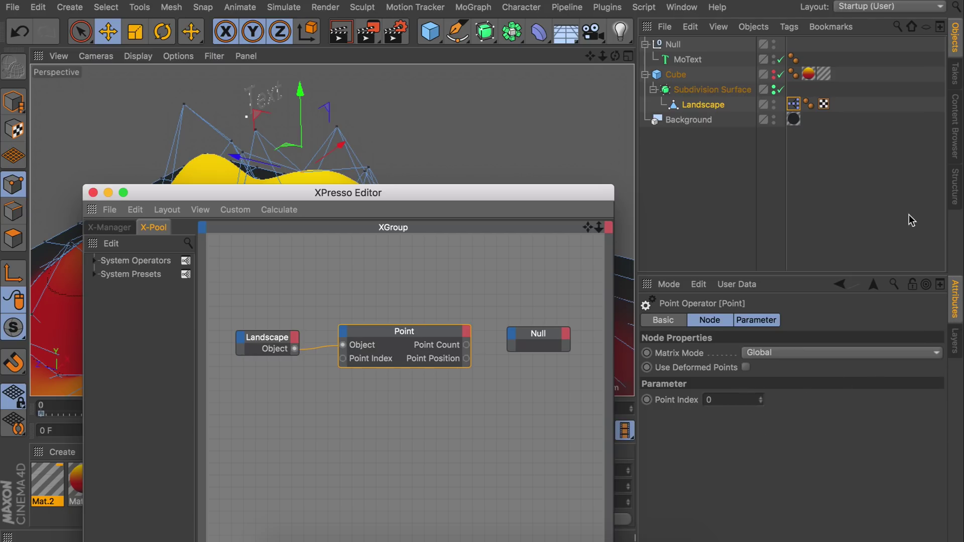
- Set the Point node's Point Index to 120, matching the selected peak point in Landscape's point list
{"action": "left_click", "coordinate": [956, 193]}
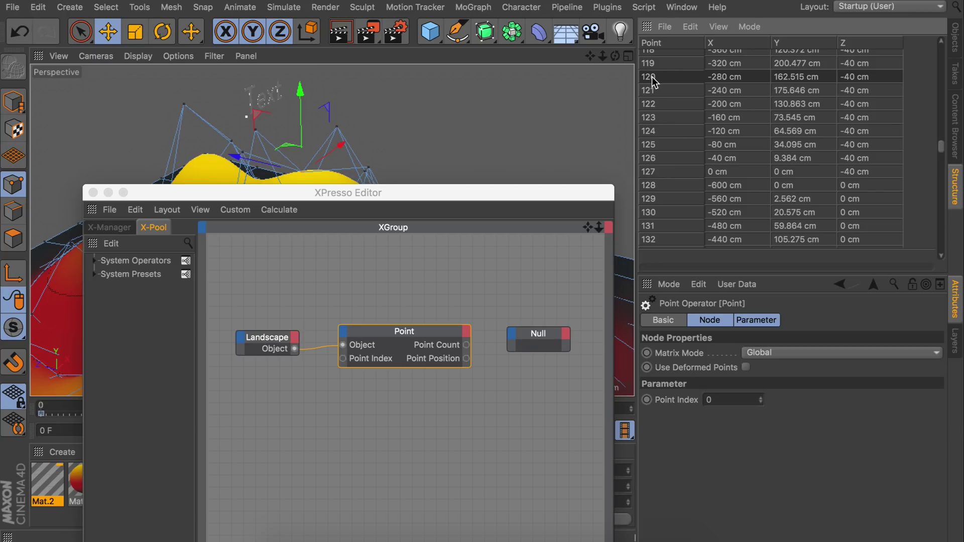
{"action": "double_click", "coordinate": [735, 401]}
{"action": "type", "text": "120"}
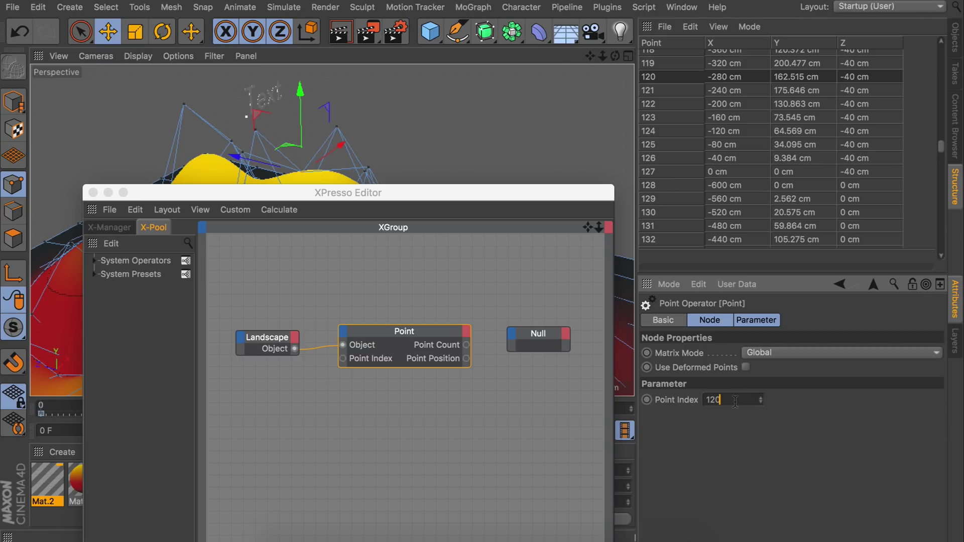
{"action": "left_click", "coordinate": [956, 36]}
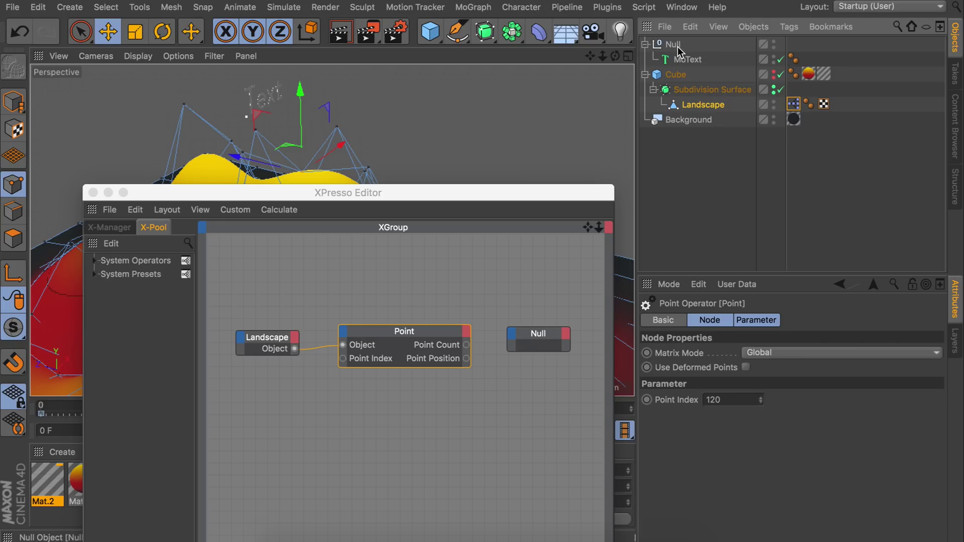
- Add a Global Position input to the Null node, connect Point Position to it, and close the XPresso Editor
{"action": "left_click", "coordinate": [512, 336]}
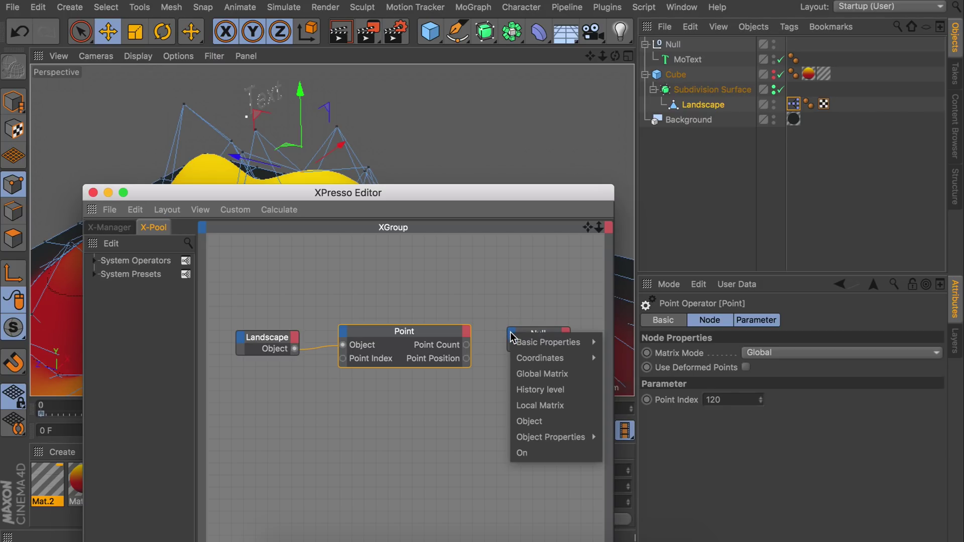
{"action": "mouse_move", "coordinate": [526, 358]}
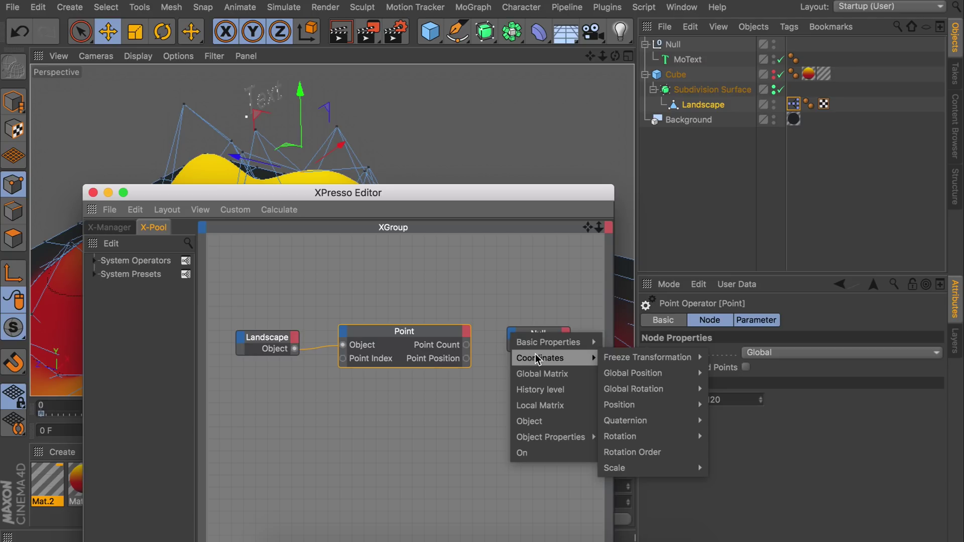
{"action": "mouse_move", "coordinate": [621, 377]}
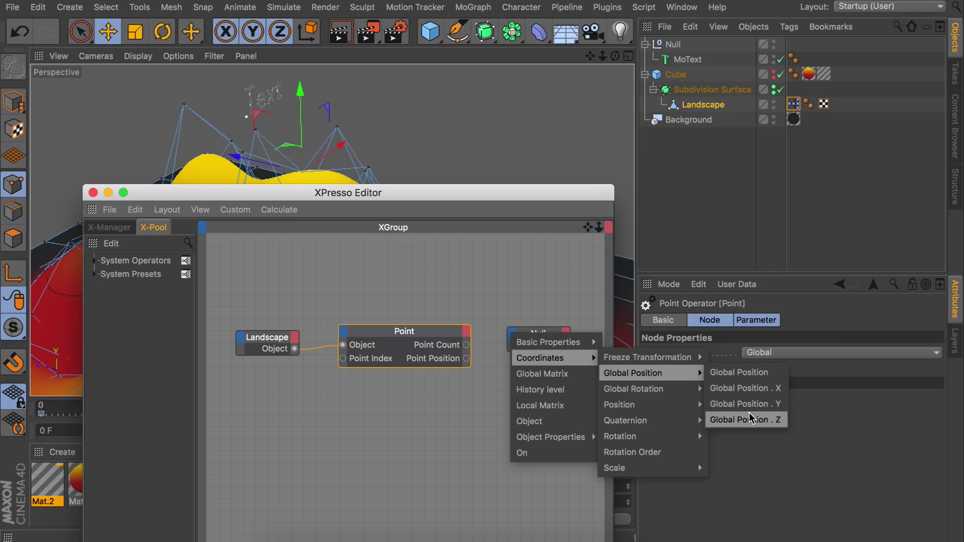
{"action": "left_click", "coordinate": [749, 373]}
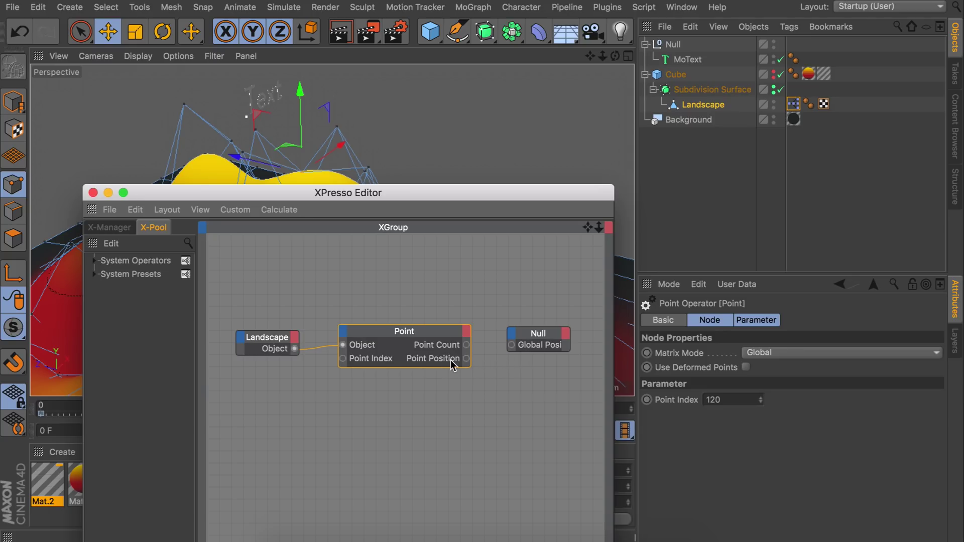
{"action": "left_click_drag", "start_coordinate": [467, 358], "coordinate": [511, 345]}
{"action": "left_click_drag", "start_coordinate": [299, 200], "coordinate": [551, 194]}
{"action": "left_click", "coordinate": [331, 194]}
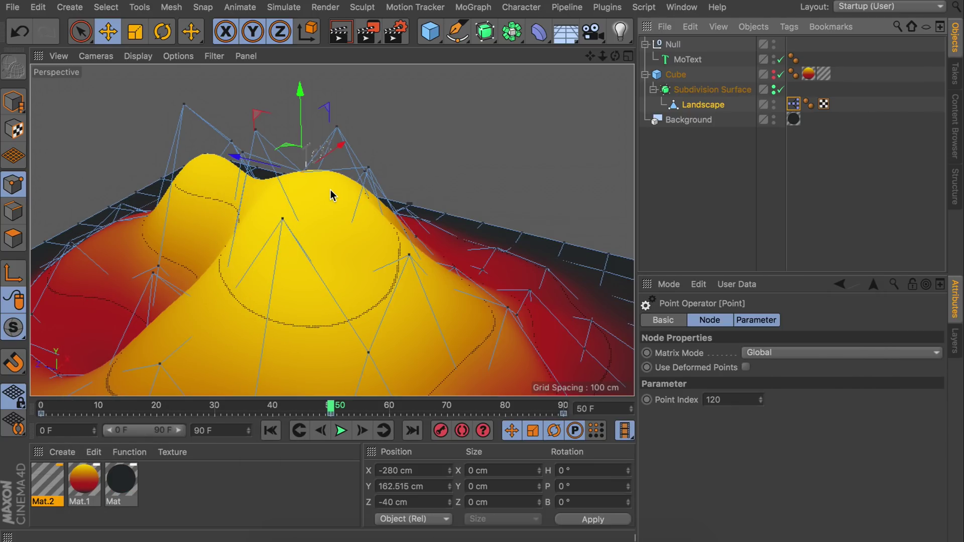
- Go to frame 41 and move the MoText off the Null, up and sideways, so it floats above the mountain
{"action": "left_click_drag", "start_coordinate": [332, 195], "coordinate": [311, 172], "text": "alt"}
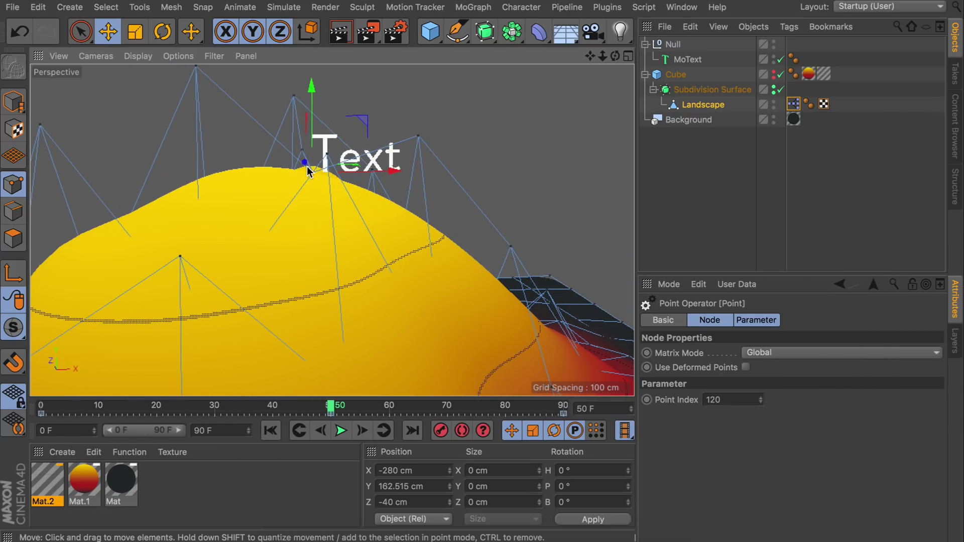
{"action": "left_click_drag", "start_coordinate": [330, 408], "coordinate": [279, 407]}
{"action": "left_click", "coordinate": [687, 59]}
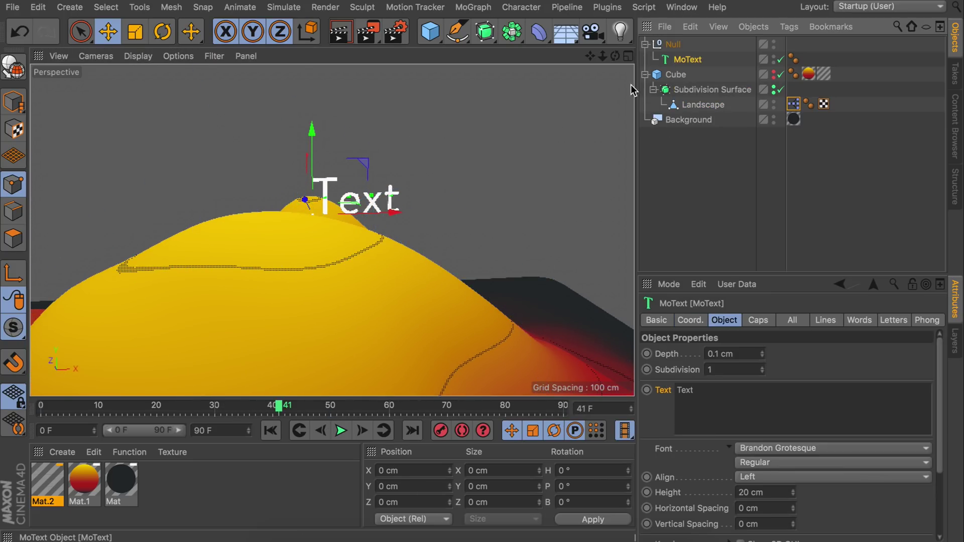
{"action": "left_click_drag", "start_coordinate": [350, 215], "coordinate": [212, 112]}
- Scrub the animation to frame 57 and check the label's position relative to the mountain peak
{"action": "left_click_drag", "start_coordinate": [297, 236], "coordinate": [296, 314], "text": "alt"}
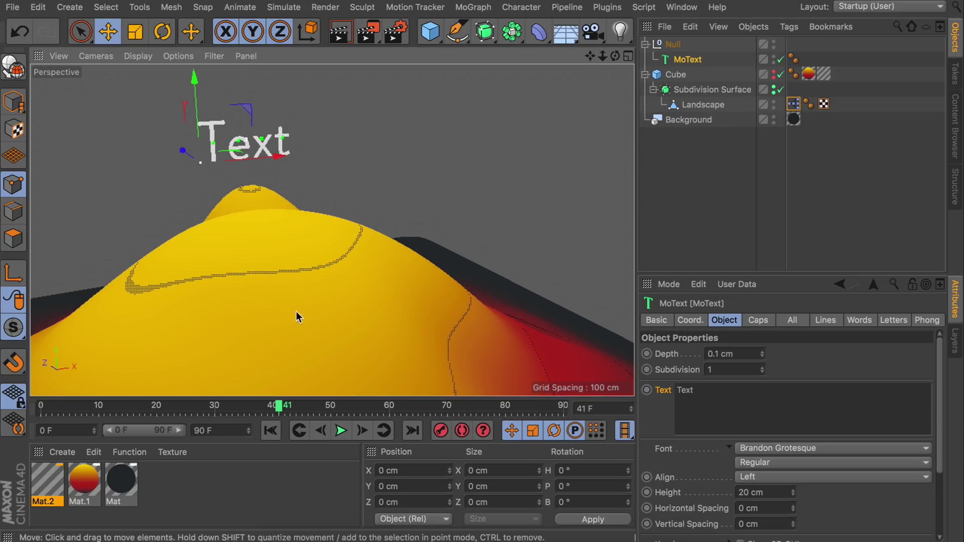
{"action": "left_click_drag", "start_coordinate": [278, 408], "coordinate": [377, 408]}
{"action": "left_click_drag", "start_coordinate": [366, 359], "coordinate": [329, 213], "text": "alt"}
{"action": "middle_click_drag", "start_coordinate": [330, 213], "coordinate": [294, 259], "text": "alt"}
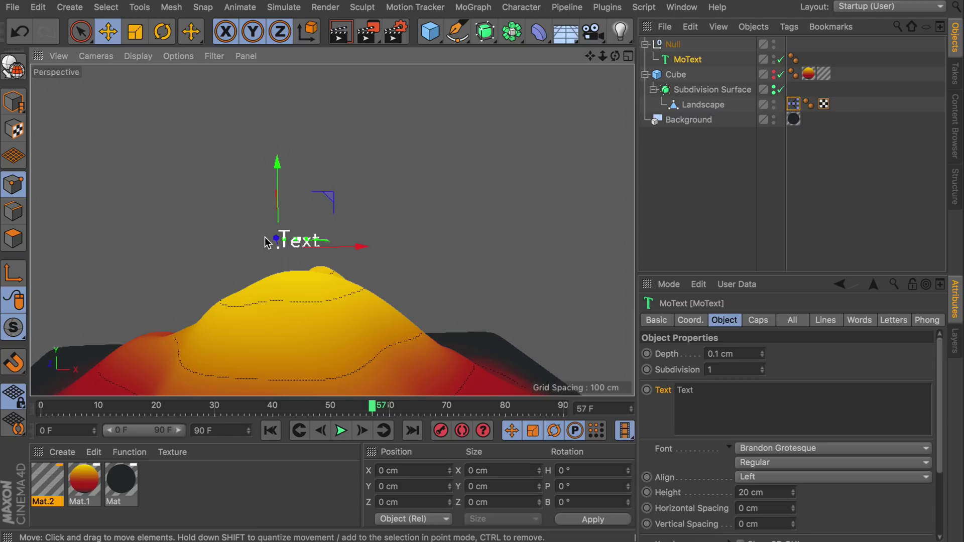
- Set the Null's Y position (P.Y) as an XPressions driver
{"action": "left_click", "coordinate": [673, 44]}
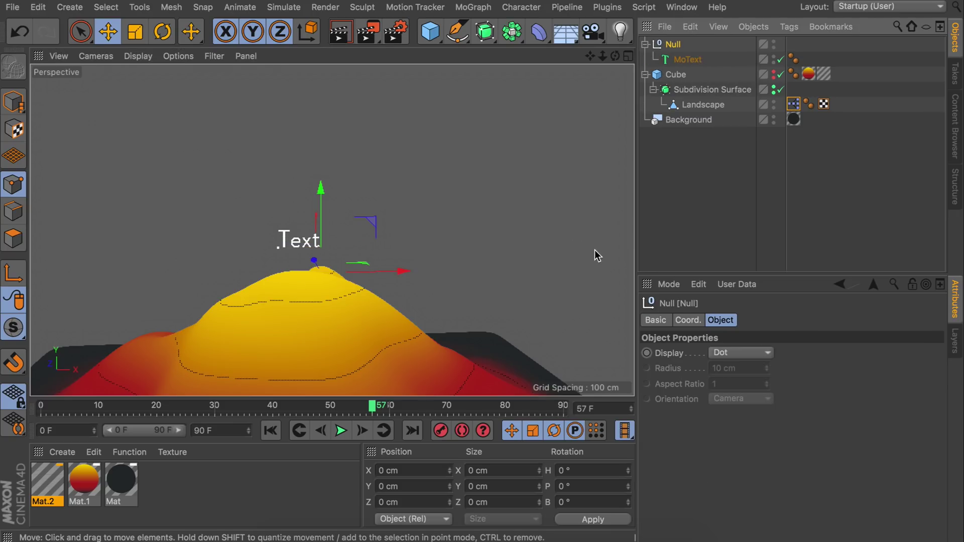
{"action": "left_click", "coordinate": [688, 321]}
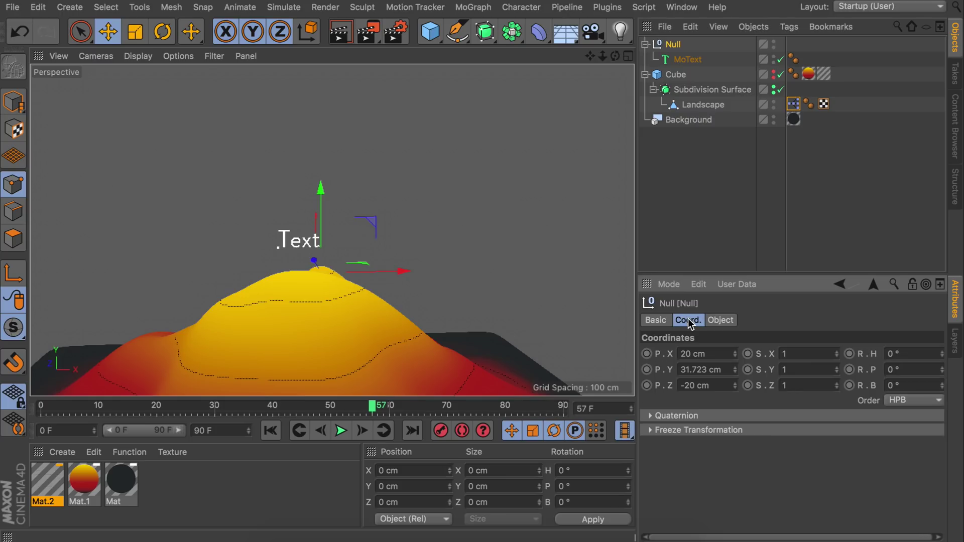
{"action": "right_click", "coordinate": [671, 371]}
{"action": "mouse_move", "coordinate": [692, 291]}
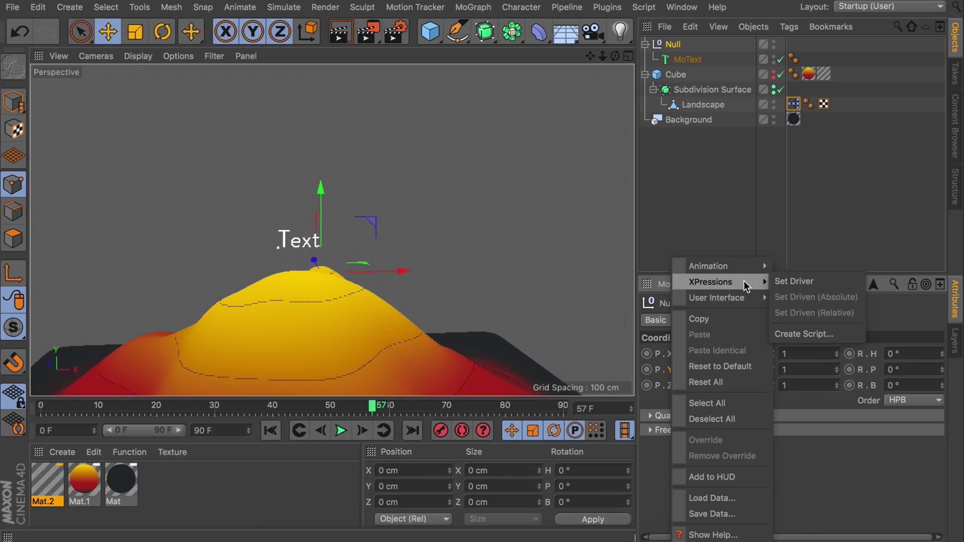
{"action": "left_click", "coordinate": [800, 281]}
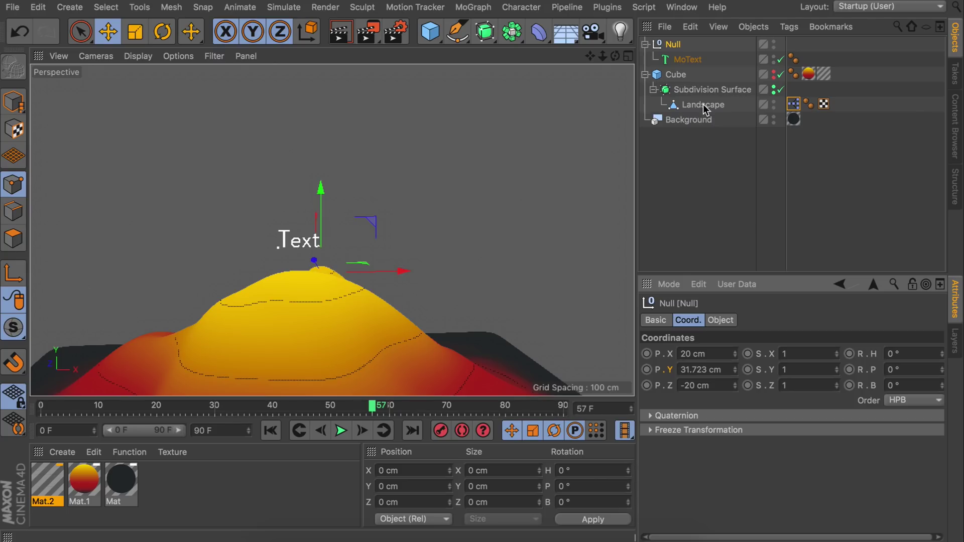
- Make the MoText's Text property driven absolutely by the Null's Y position
{"action": "left_click", "coordinate": [694, 59]}
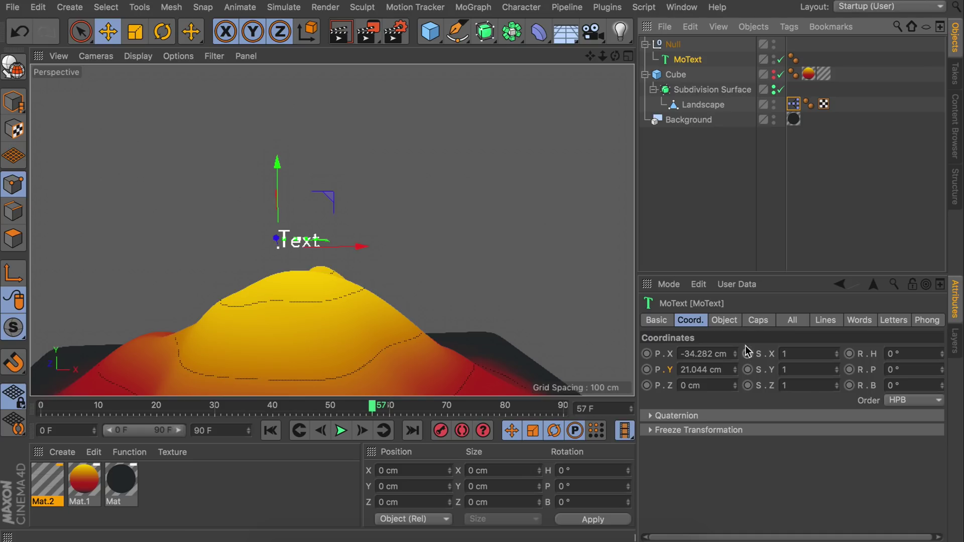
{"action": "left_click", "coordinate": [732, 320]}
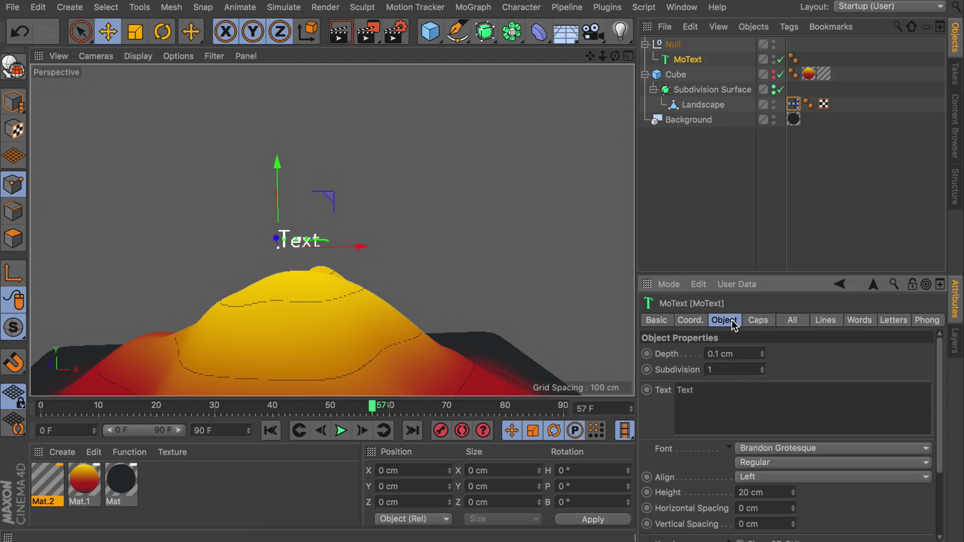
{"action": "right_click", "coordinate": [664, 393]}
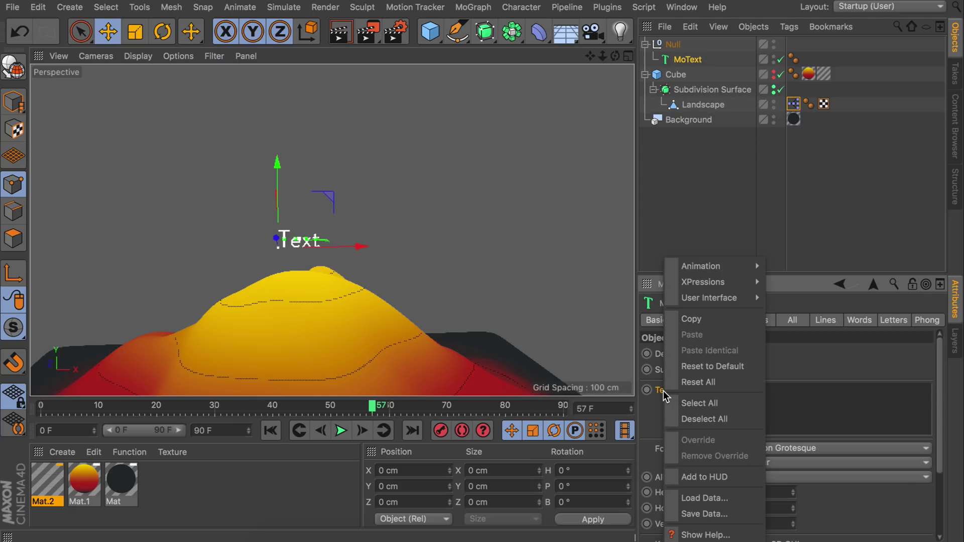
{"action": "mouse_move", "coordinate": [725, 287]}
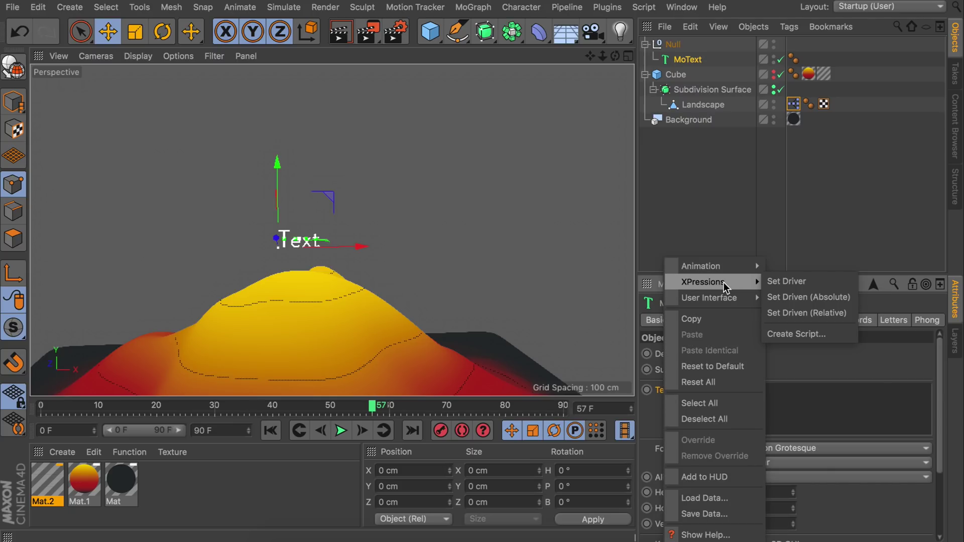
{"action": "left_click", "coordinate": [818, 299]}
- At frame 86, raise the Cube along Y to bring the label's height value close to zero, and go to frame 49
{"action": "left_click_drag", "start_coordinate": [372, 400], "coordinate": [542, 406]}
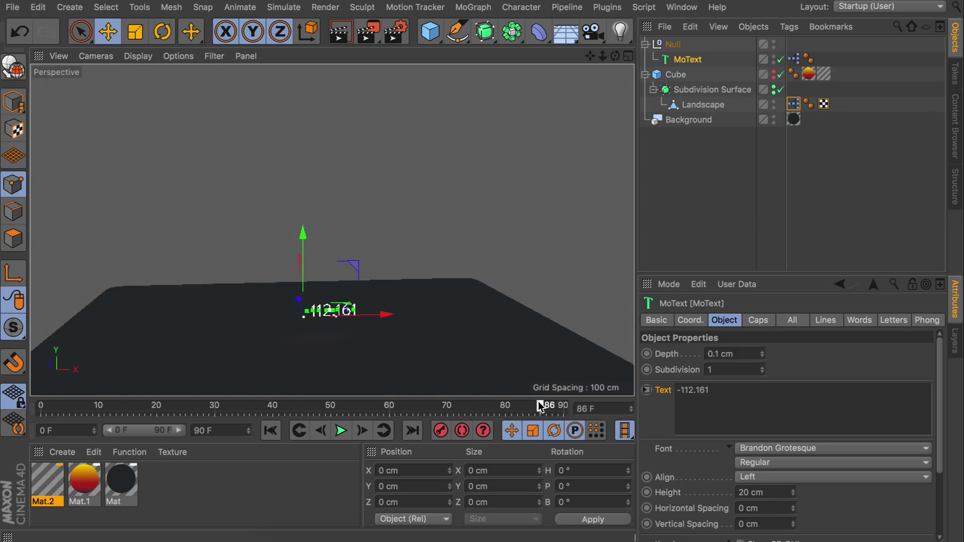
{"action": "left_click", "coordinate": [679, 74]}
{"action": "left_click_drag", "start_coordinate": [316, 213], "coordinate": [315, 104]}
{"action": "left_click", "coordinate": [304, 276]}
{"action": "left_click_drag", "start_coordinate": [303, 276], "coordinate": [332, 357], "text": "alt"}
{"action": "left_click", "coordinate": [326, 405]}
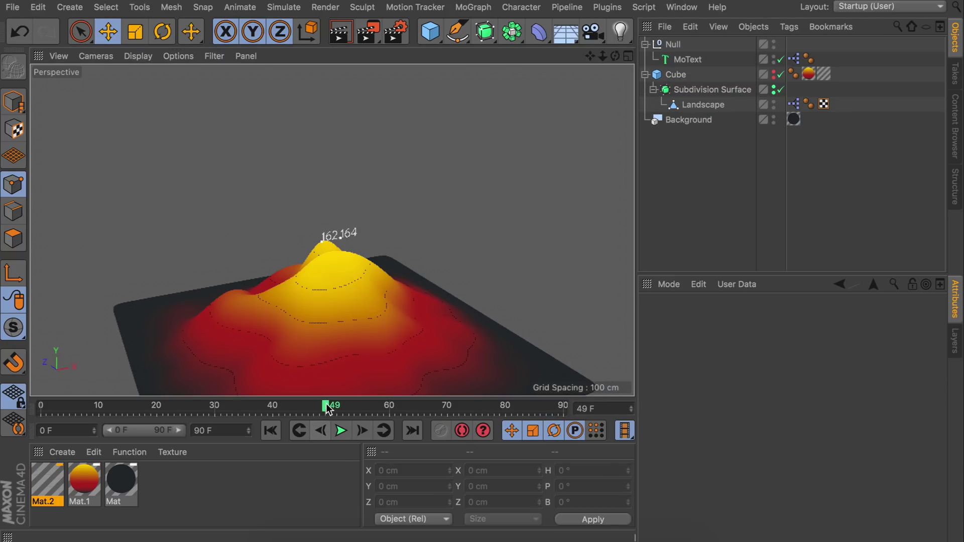
- Duplicate the MoText inside the Null and delete the XPresso tag from the copy
{"action": "left_click", "coordinate": [688, 59]}
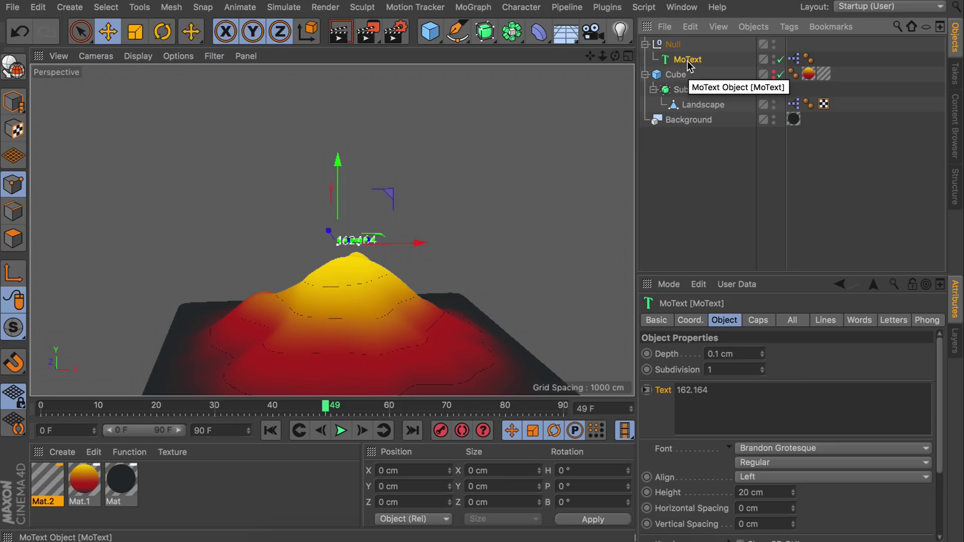
{"action": "left_click_drag", "start_coordinate": [688, 62], "coordinate": [684, 51], "text": "ctrl"}
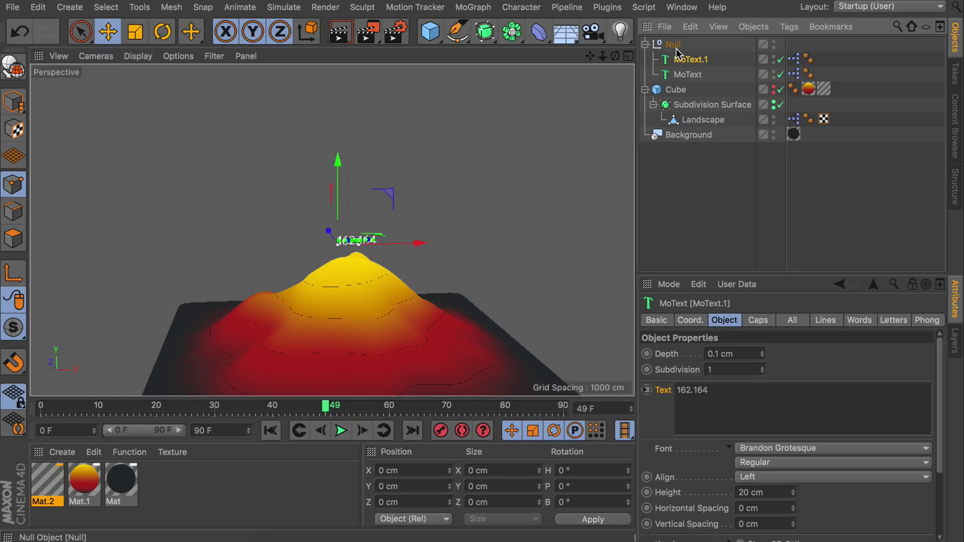
{"action": "left_click", "coordinate": [794, 59]}
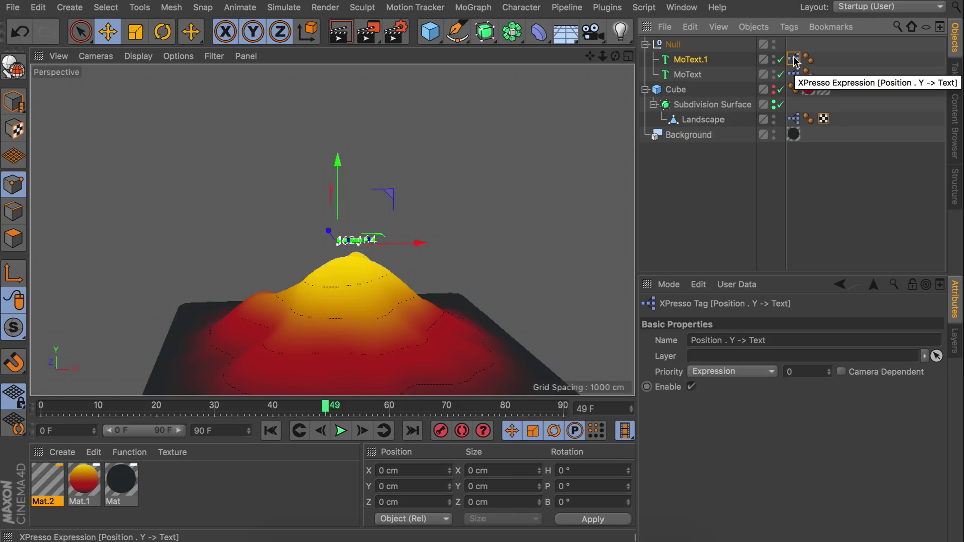
{"action": "key", "text": "Delete"}
- Replace the duplicated MoText's text with SUMMIT
{"action": "left_click", "coordinate": [700, 60]}
{"action": "left_click", "coordinate": [711, 404]}
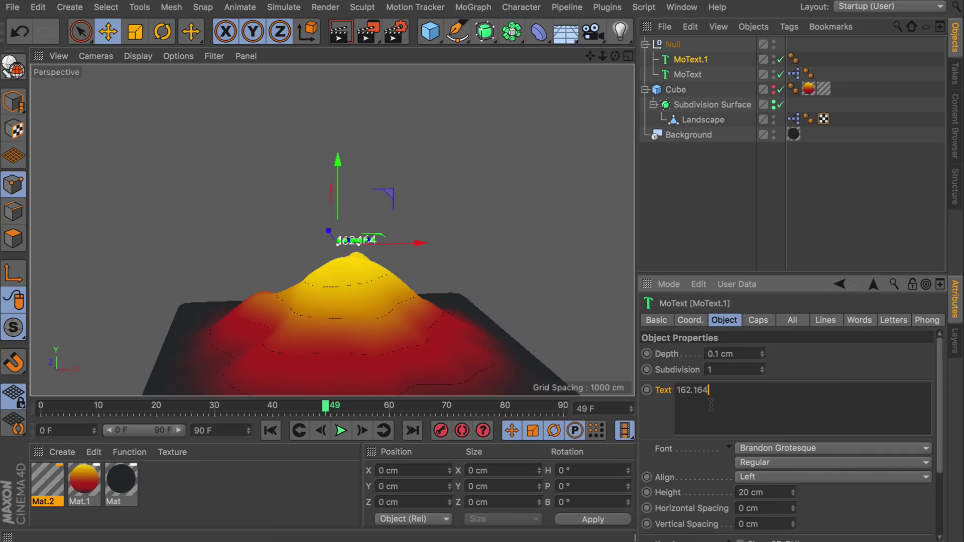
{"action": "key", "text": "BackSpace"}
{"action": "key", "text": "BackSpace"}
{"action": "key", "text": "BackSpace"}
{"action": "key", "text": "BackSpace"}
{"action": "key", "text": "BackSpace"}
{"action": "key", "text": "BackSpace"}
{"action": "key", "text": "BackSpace"}
{"action": "type", "text": "SUMMIT"}
- Set the SUMMIT text's font style to Bold and move it up along Y, just above the height number
{"action": "left_click", "coordinate": [752, 463]}
{"action": "left_click", "coordinate": [756, 301]}
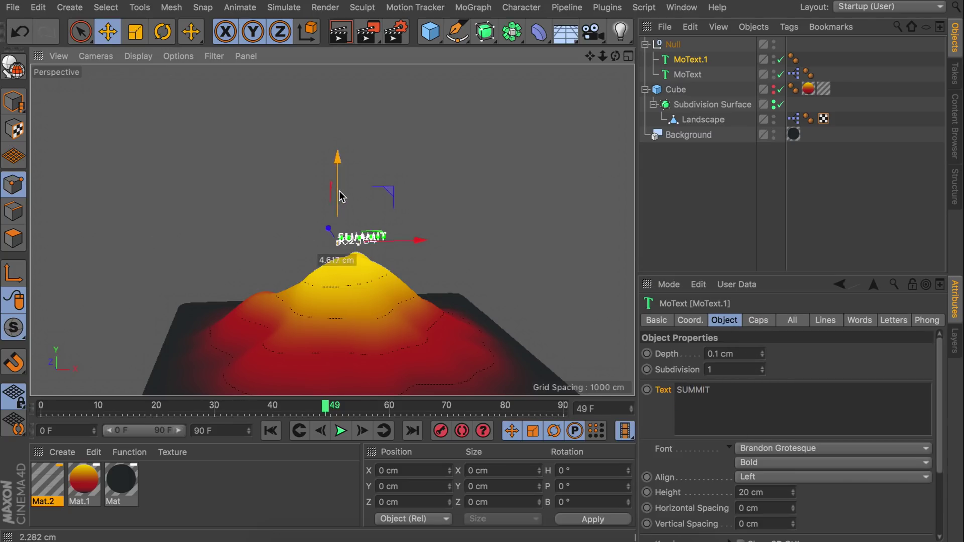
{"action": "scroll", "coordinate": [368, 162], "scroll_direction": "up", "scroll_amount": 5}
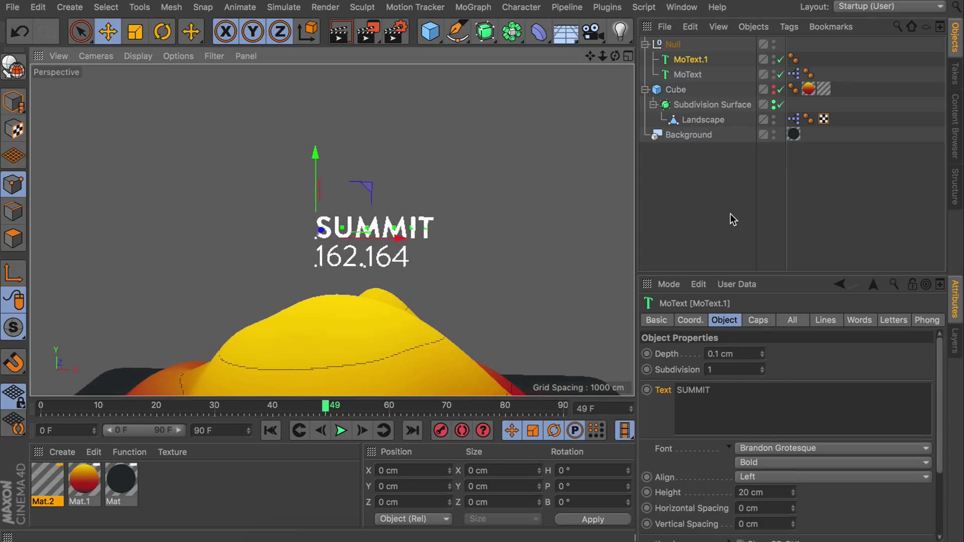
- Scrub the animation to frame 67 and check how both labels follow the mountain peak from another angle
{"action": "left_click", "coordinate": [304, 300]}
{"action": "scroll", "coordinate": [362, 338], "scroll_direction": "down", "scroll_amount": 5}
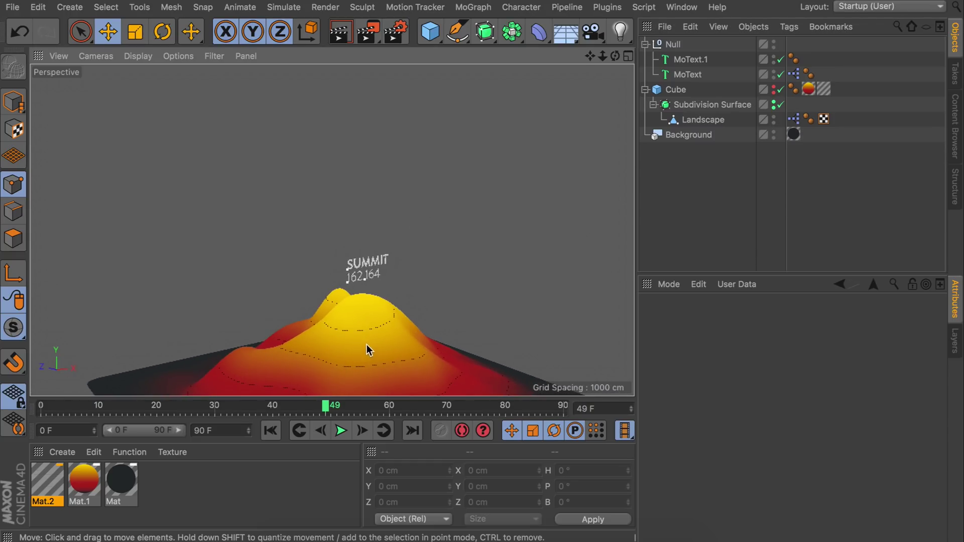
{"action": "left_click_drag", "start_coordinate": [368, 350], "coordinate": [325, 243], "text": "alt"}
{"action": "left_click_drag", "start_coordinate": [326, 408], "coordinate": [430, 405]}
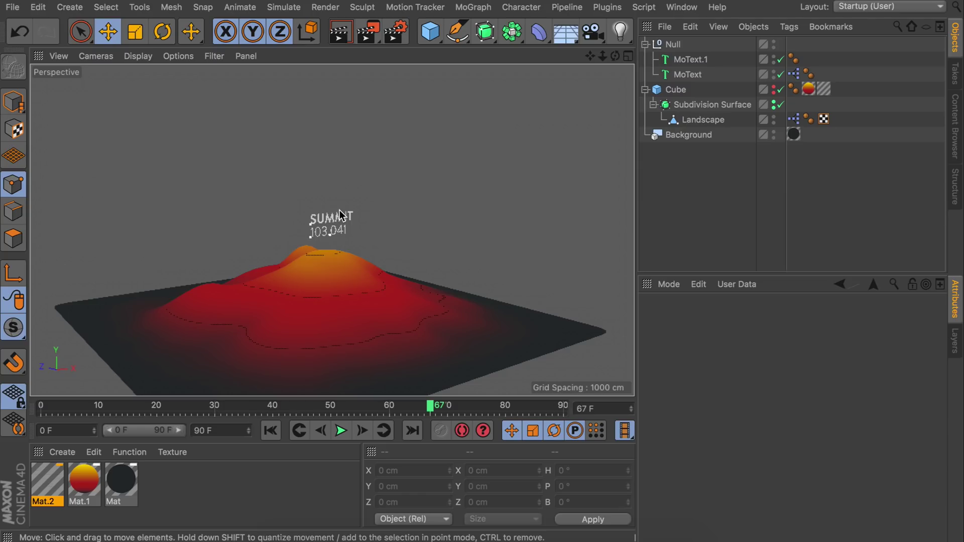
- Add an active camera and give the Null a Target tag with the Camera as its Target Object
{"action": "left_click", "coordinate": [591, 33]}
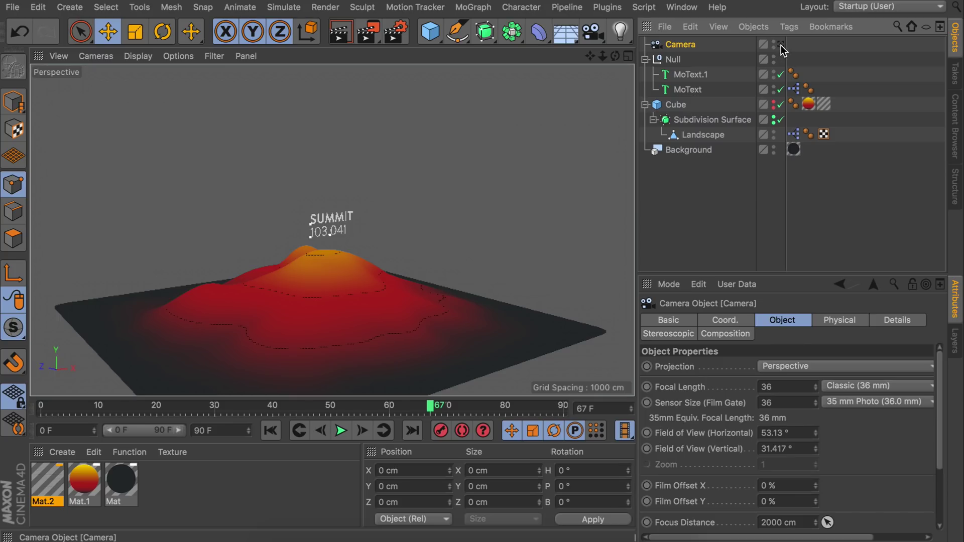
{"action": "right_click", "coordinate": [670, 63]}
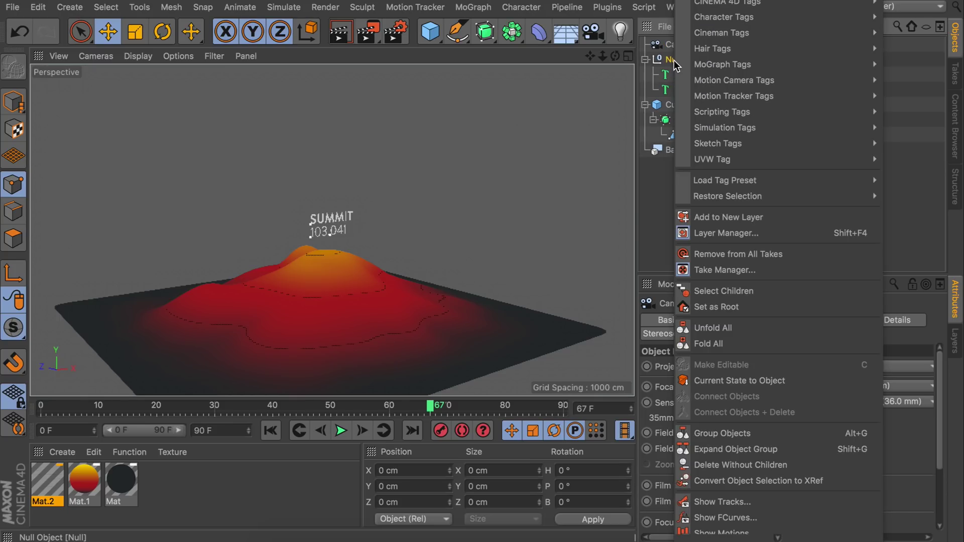
{"action": "mouse_move", "coordinate": [708, 6]}
{"action": "left_click", "coordinate": [626, 364]}
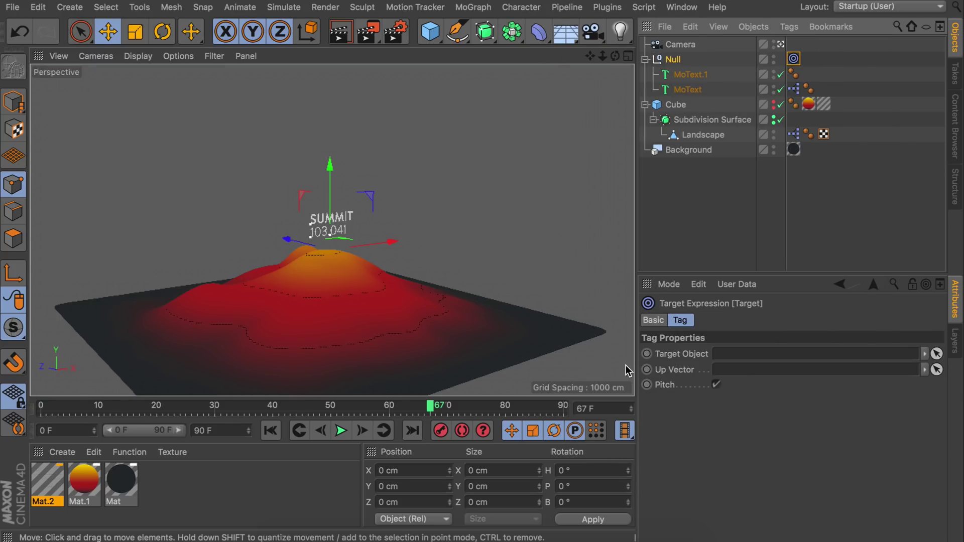
{"action": "left_click_drag", "start_coordinate": [680, 44], "coordinate": [725, 358]}
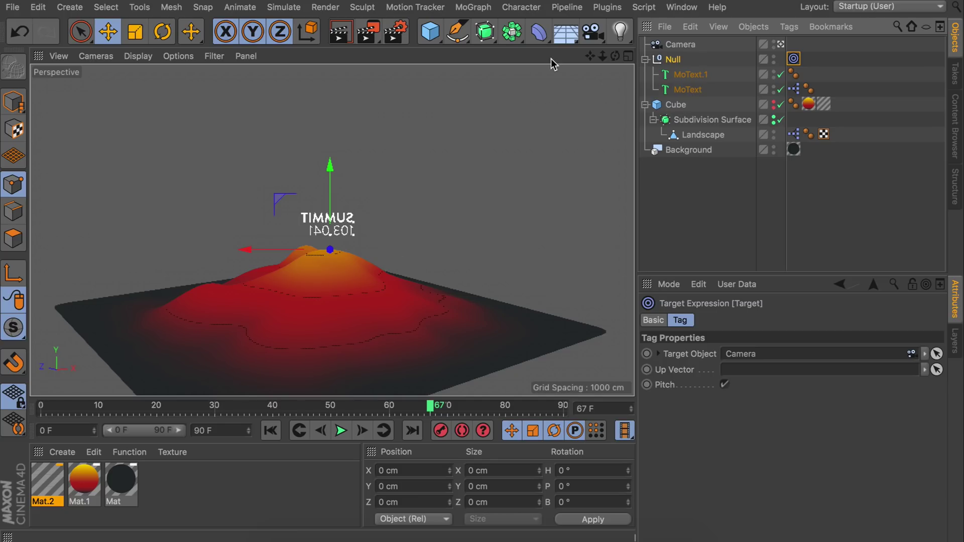
{"action": "left_click_drag", "start_coordinate": [458, 261], "coordinate": [289, 247], "text": "alt"}
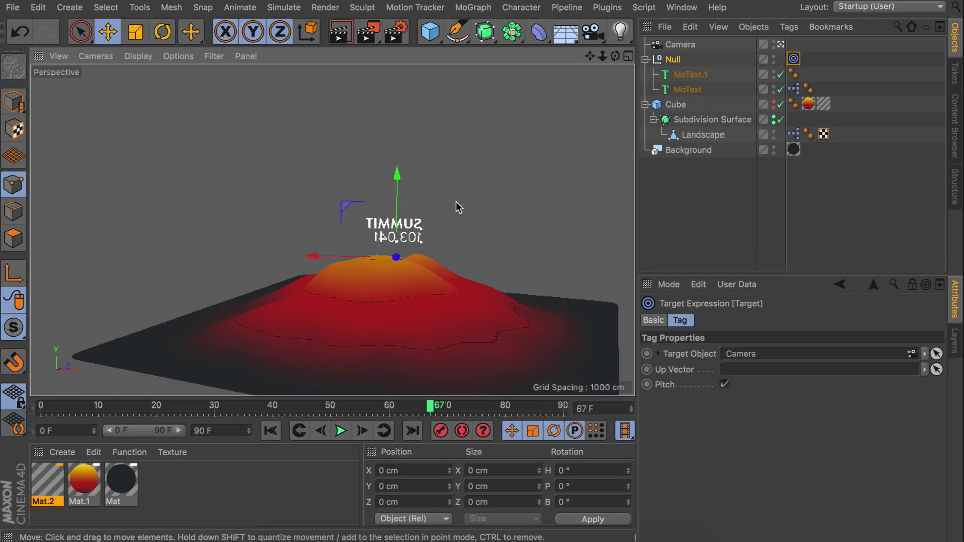
- Set the heading rotation of both MoText objects to 180° so the labels no longer read mirrored
{"action": "left_click", "coordinate": [688, 75]}
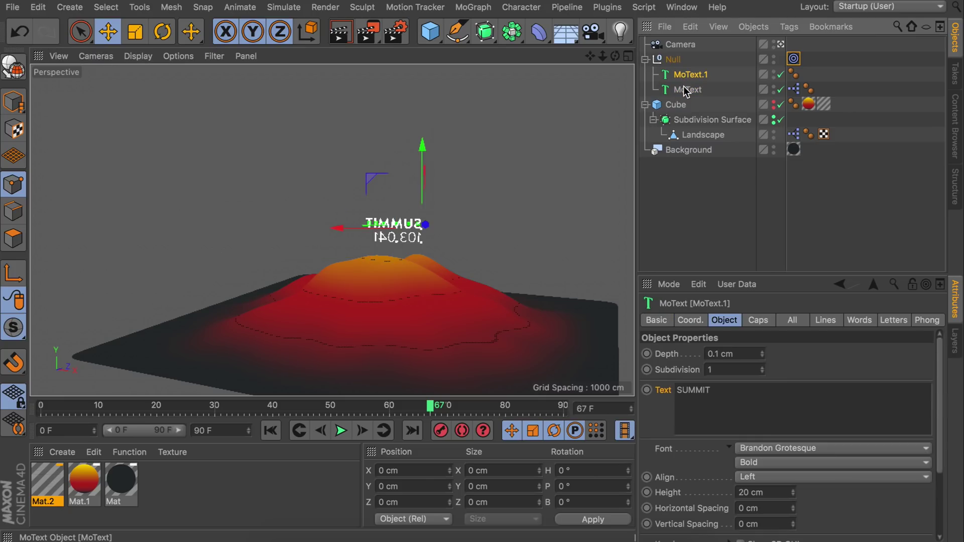
{"action": "left_click", "coordinate": [687, 90], "text": "shift"}
{"action": "left_click", "coordinate": [688, 91]}
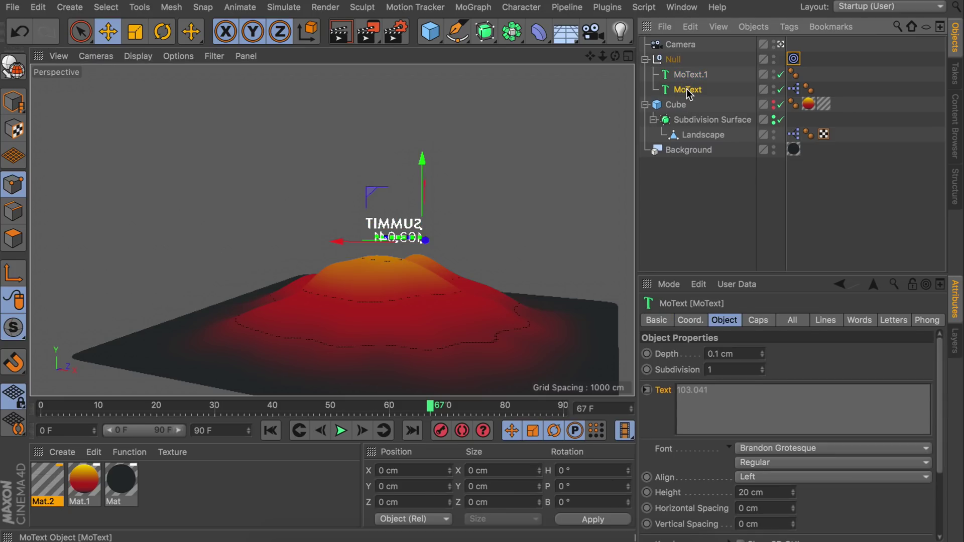
{"action": "left_click", "coordinate": [683, 76], "text": "shift"}
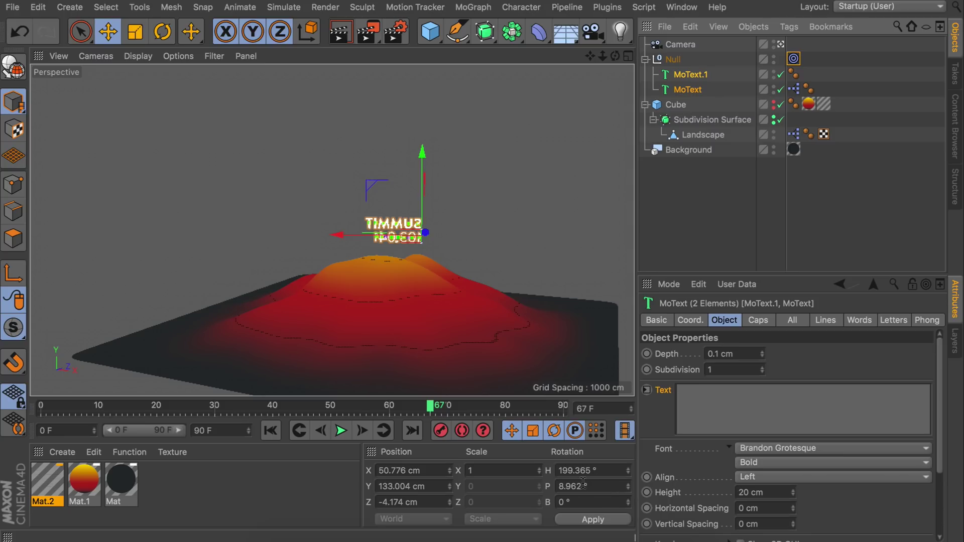
{"action": "left_click", "coordinate": [686, 91]}
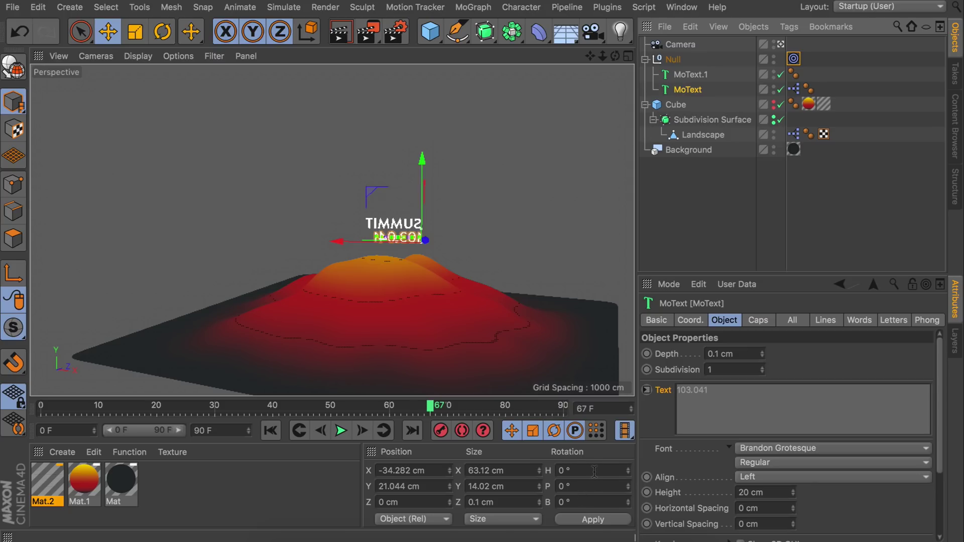
{"action": "double_click", "coordinate": [572, 471]}
{"action": "type", "text": "180"}
{"action": "key", "text": "Return"}
{"action": "left_click", "coordinate": [687, 74]}
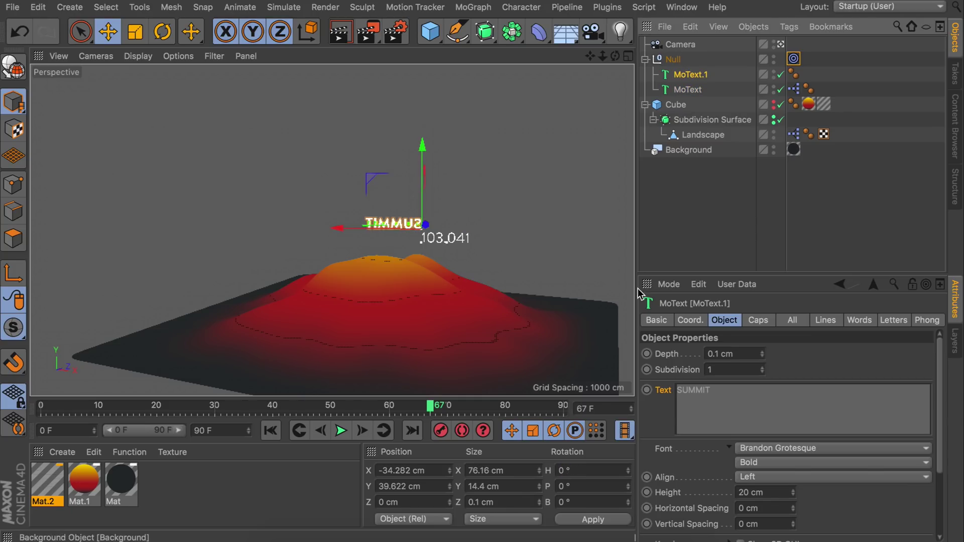
- Move both MoText objects together sideways along X so they sit centred above the mountain peak
{"action": "left_click", "coordinate": [688, 89]}
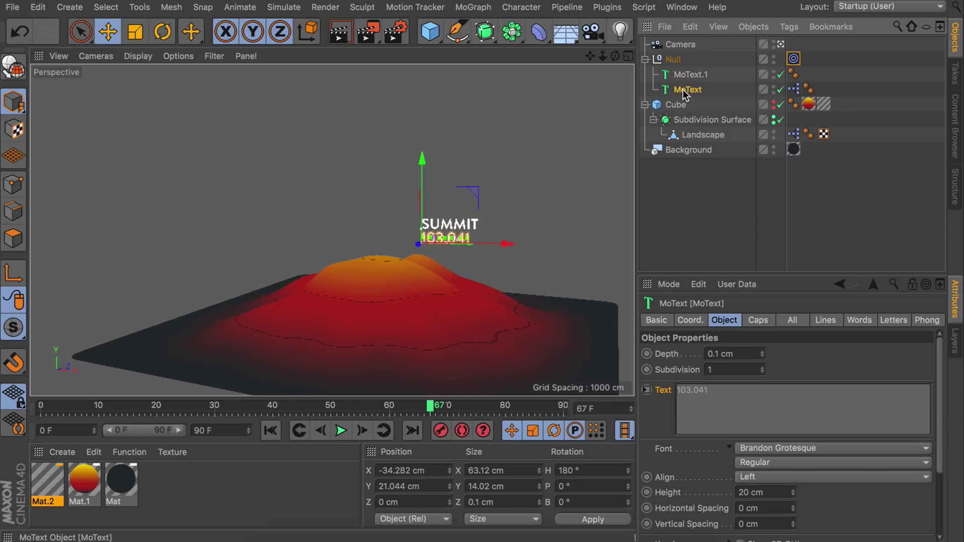
{"action": "left_click", "coordinate": [690, 75], "text": "ctrl"}
{"action": "left_click_drag", "start_coordinate": [509, 241], "coordinate": [305, 278]}
- Render the view at frame 52 and again at frame 86 to compare the labels with the raised and flattened mountain
{"action": "left_click_drag", "start_coordinate": [387, 411], "coordinate": [343, 409]}
{"action": "left_click", "coordinate": [755, 180]}
{"action": "left_click", "coordinate": [340, 32]}
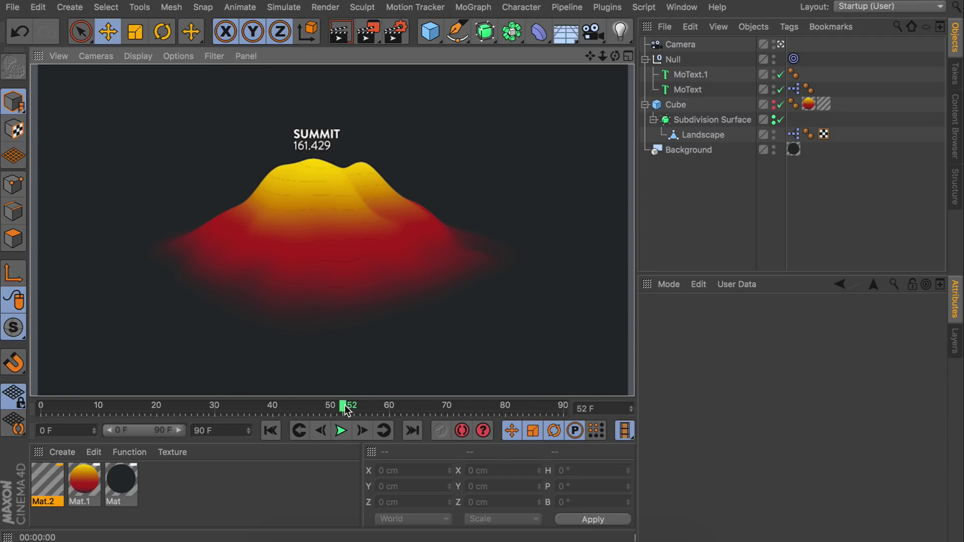
{"action": "left_click_drag", "start_coordinate": [379, 409], "coordinate": [540, 409]}
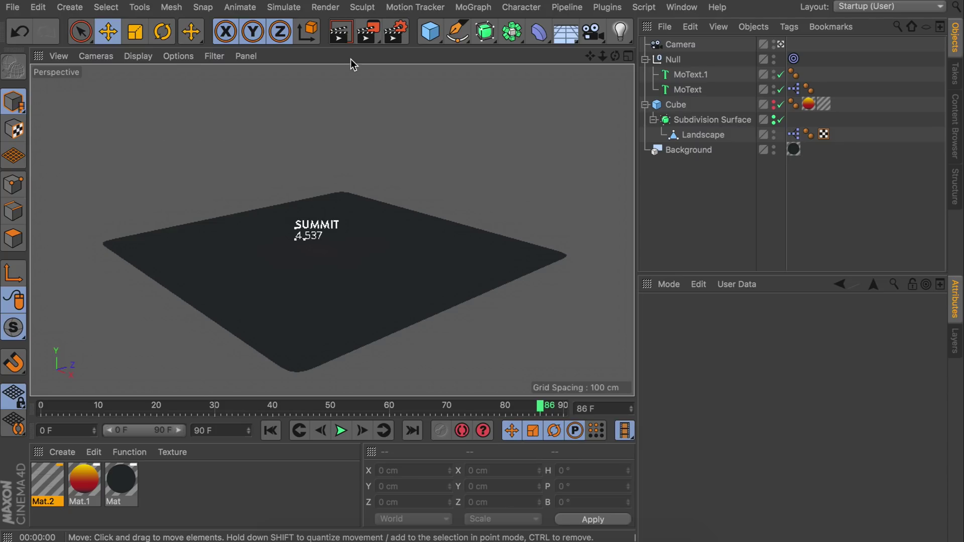
{"action": "left_click", "coordinate": [341, 31]}
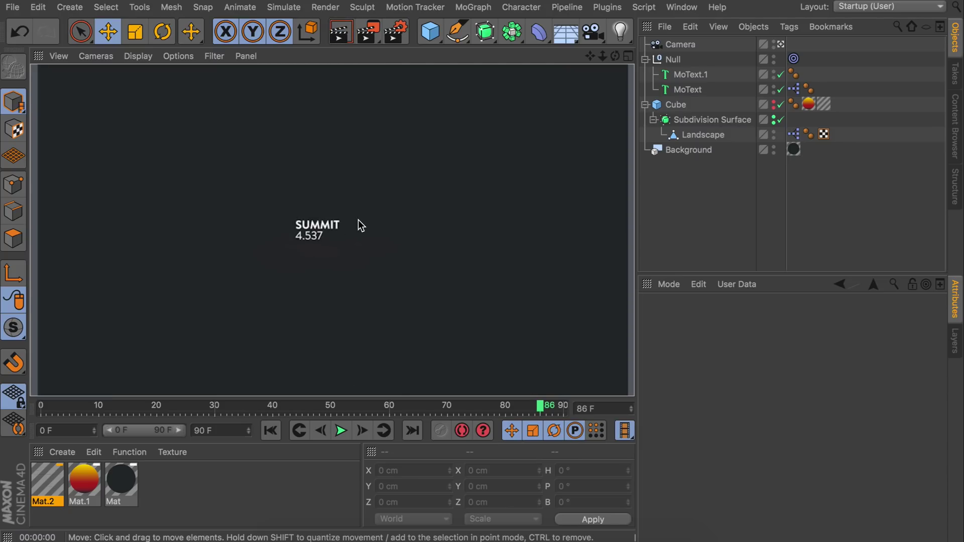
- Add a Display tag to the Null that holds both labels
{"action": "left_click", "coordinate": [691, 75]}
{"action": "left_click", "coordinate": [674, 60]}
{"action": "right_click", "coordinate": [675, 64]}
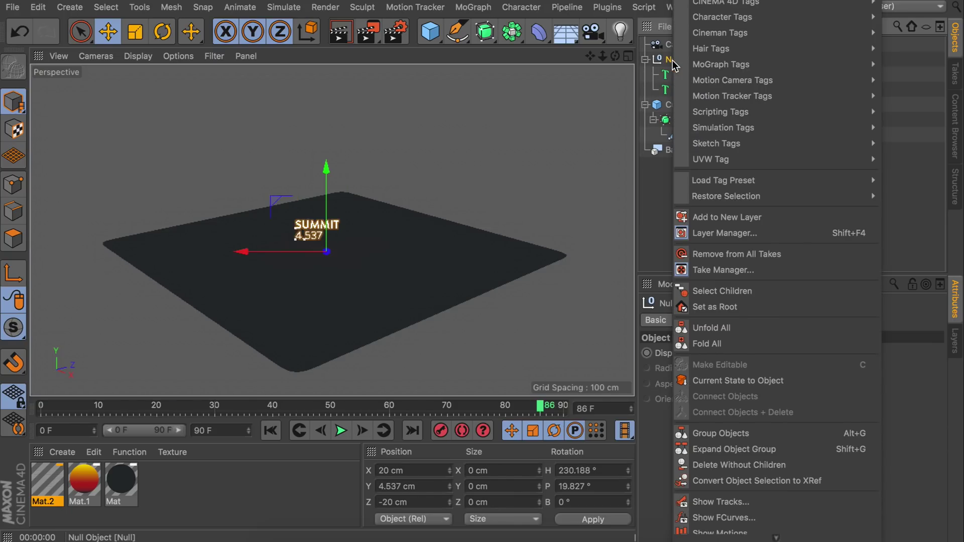
{"action": "mouse_move", "coordinate": [697, 6]}
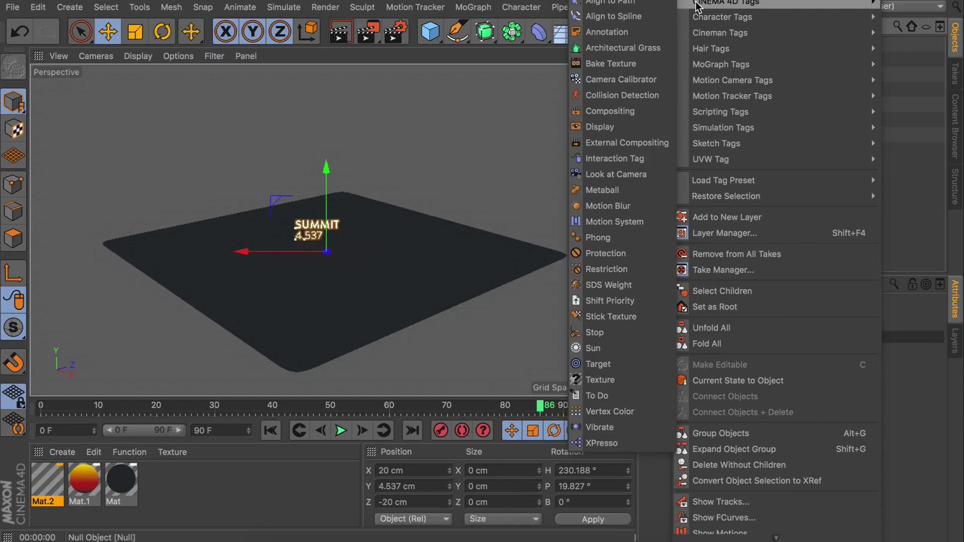
{"action": "left_click", "coordinate": [617, 127]}
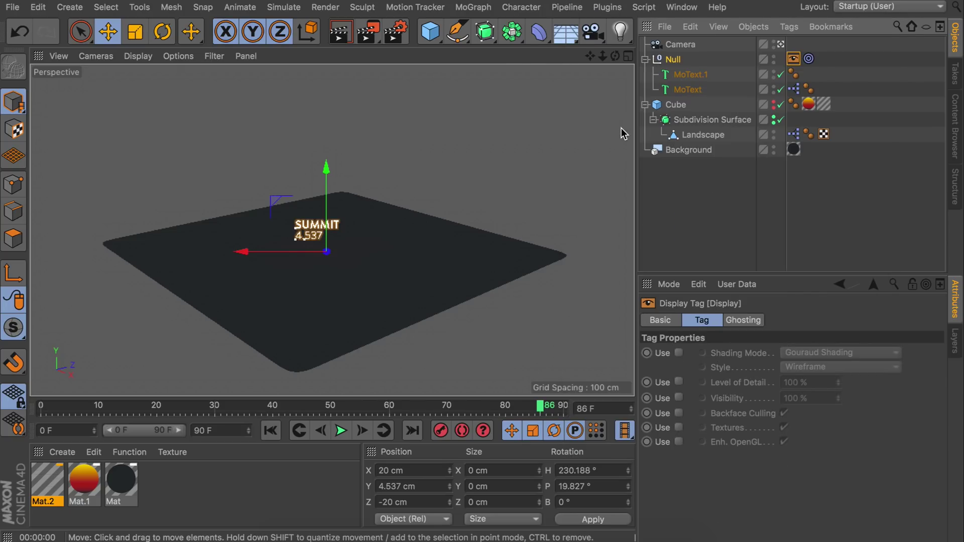
- Enable the Visibility setting on the Null's Display tag and keyframe it at 100% on frame 80
{"action": "left_click", "coordinate": [679, 398]}
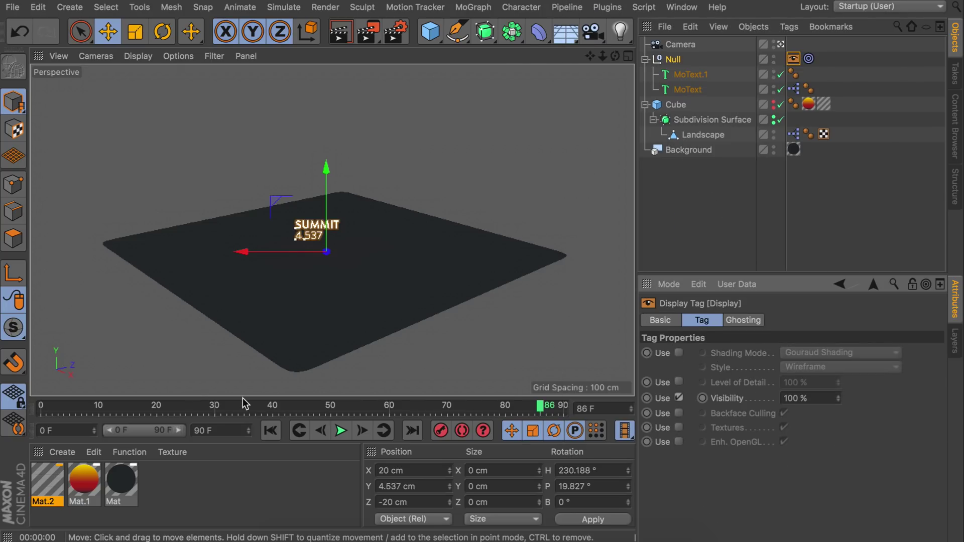
{"action": "left_click", "coordinate": [523, 406]}
{"action": "left_click_drag", "start_coordinate": [502, 403], "coordinate": [506, 406]}
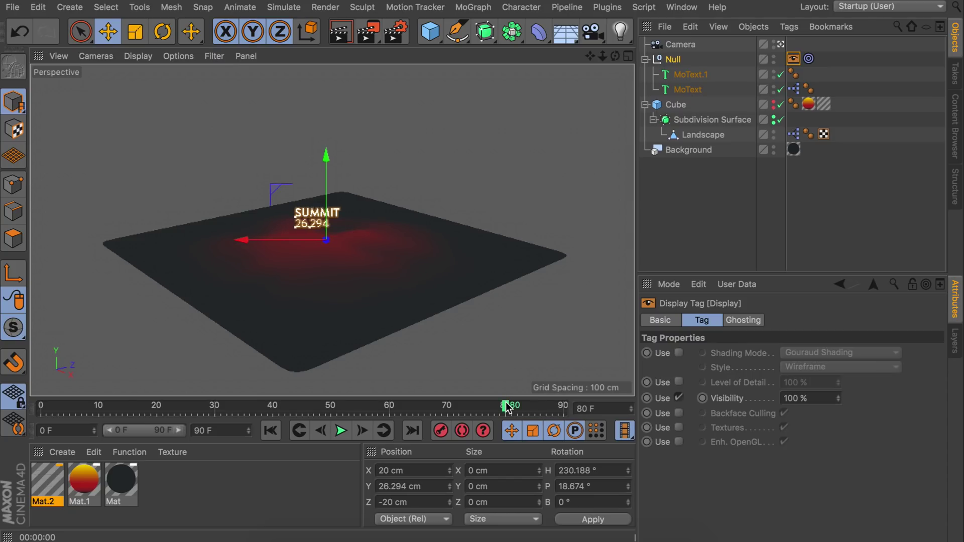
{"action": "left_click", "coordinate": [702, 398]}
- Keyframe the Display tag's visibility at 0% on frame 90 so the labels fade out
{"action": "left_click", "coordinate": [536, 408]}
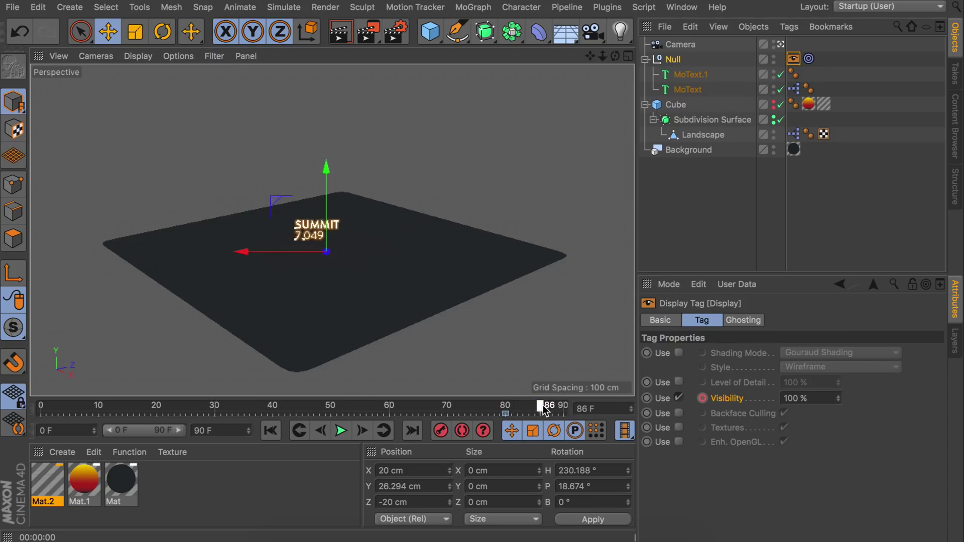
{"action": "left_click_drag", "start_coordinate": [540, 410], "coordinate": [563, 408]}
{"action": "left_click", "coordinate": [816, 398]}
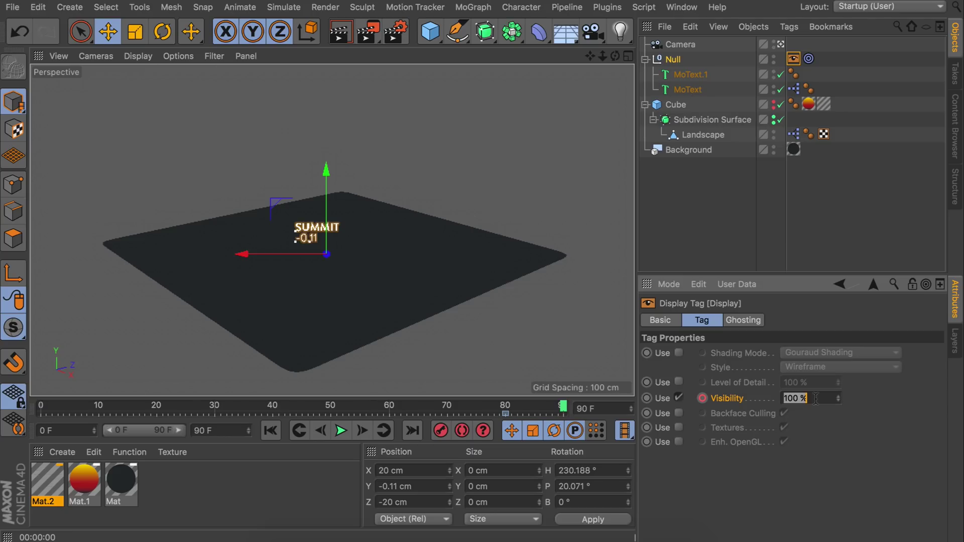
{"action": "type", "text": "0"}
{"action": "key", "text": "Return"}
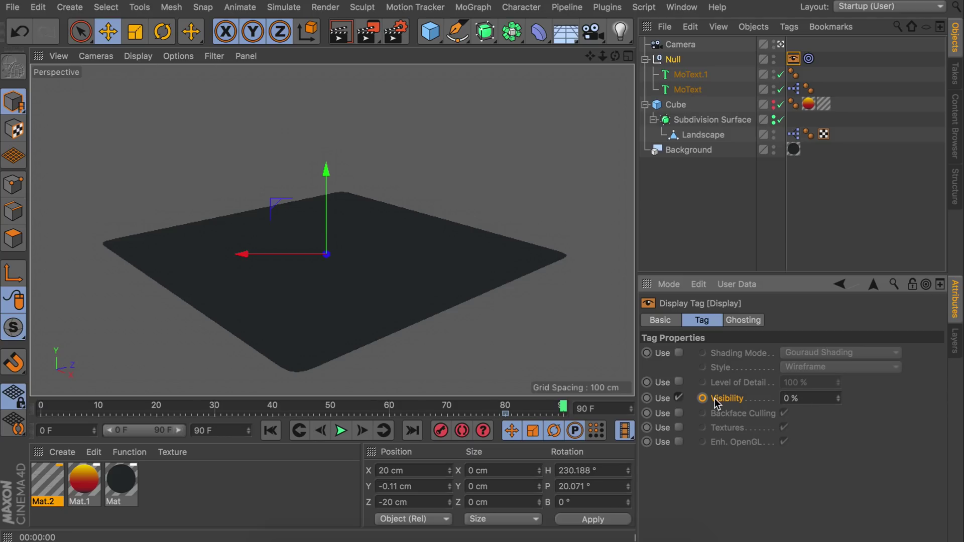
- Keyframe the Display tag's visibility at 100% on frame 10 and at 0% on frame 0 for the fade-in
{"action": "left_click_drag", "start_coordinate": [564, 408], "coordinate": [100, 404]}
{"action": "left_click", "coordinate": [703, 398]}
{"action": "left_click", "coordinate": [41, 408]}
{"action": "double_click", "coordinate": [829, 398]}
{"action": "type", "text": "0"}
{"action": "key", "text": "Return"}
{"action": "left_click", "coordinate": [702, 398]}
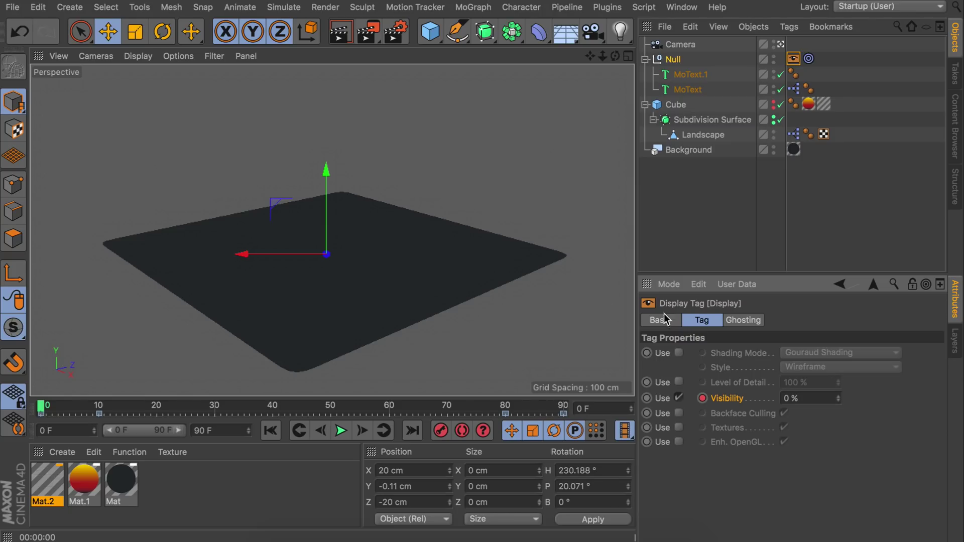
- Render the view at frames 0, 5 and 10 to check how the labels fade in
{"action": "left_click", "coordinate": [339, 37]}
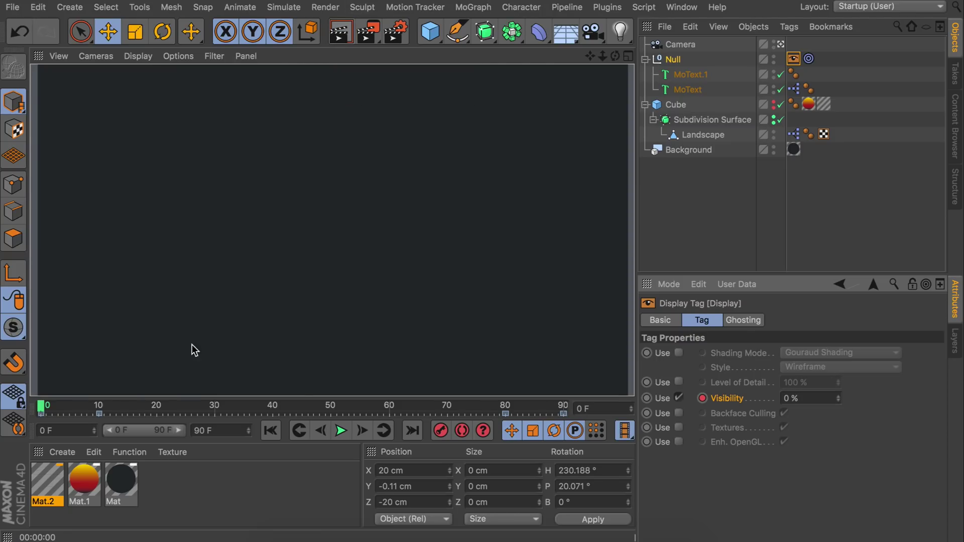
{"action": "left_click", "coordinate": [75, 408]}
{"action": "left_click_drag", "start_coordinate": [74, 408], "coordinate": [70, 408]}
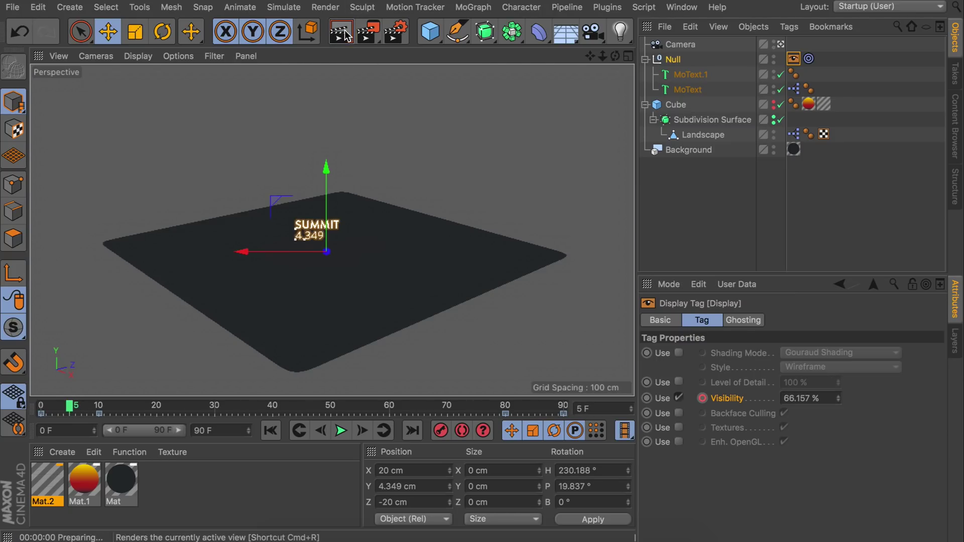
{"action": "left_click", "coordinate": [342, 34]}
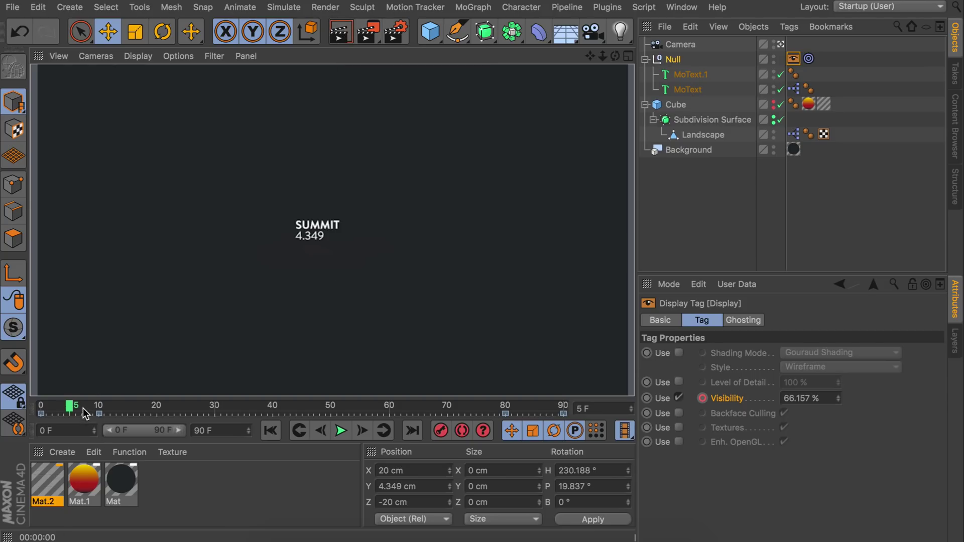
{"action": "left_click", "coordinate": [99, 407]}
{"action": "left_click", "coordinate": [340, 32]}
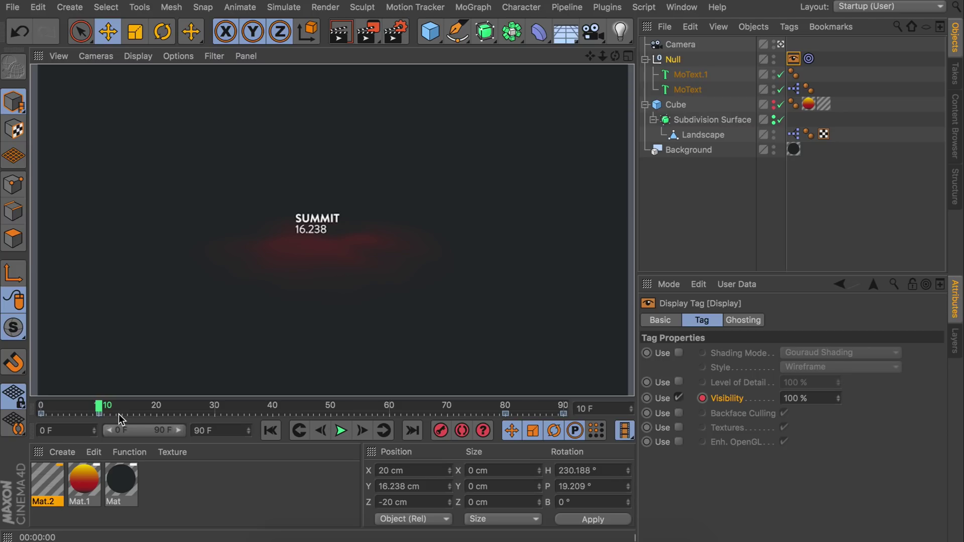
- Shift the two fade-in visibility keys to frames 15 and 25, and the two fade-out keys to frames 66 and 76
{"action": "left_click", "coordinate": [34, 415]}
{"action": "left_click_drag", "start_coordinate": [34, 415], "coordinate": [151, 414]}
{"action": "mouse_move", "coordinate": [483, 415]}
{"action": "left_mouse_down"}
{"action": "mouse_move", "coordinate": [572, 418]}
{"action": "mouse_move", "coordinate": [484, 416]}
{"action": "left_mouse_up"}
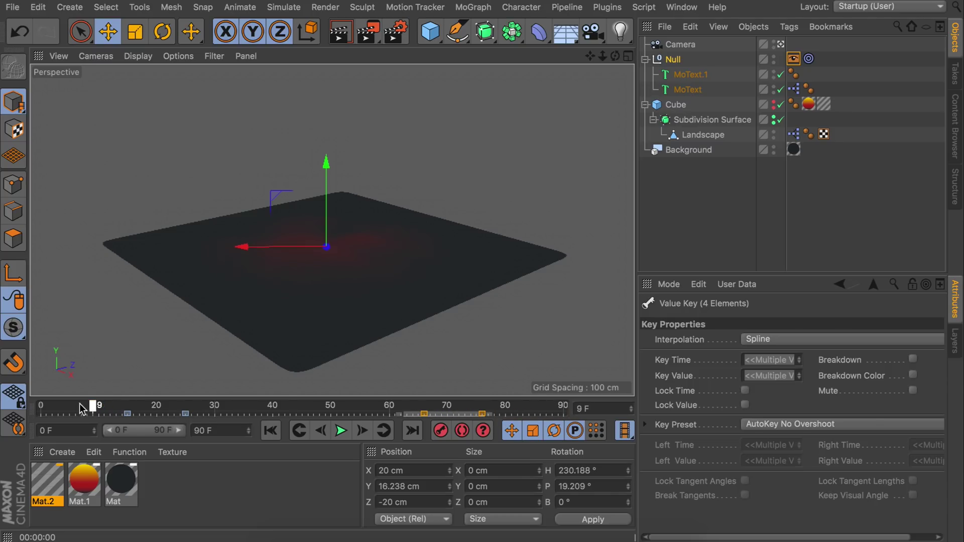
- Play the animation, render the view at frame 21 and scrub to frame 50 to check the labels' fade timing
{"action": "key", "text": "ctrl+r"}
{"action": "left_click", "coordinate": [340, 431]}
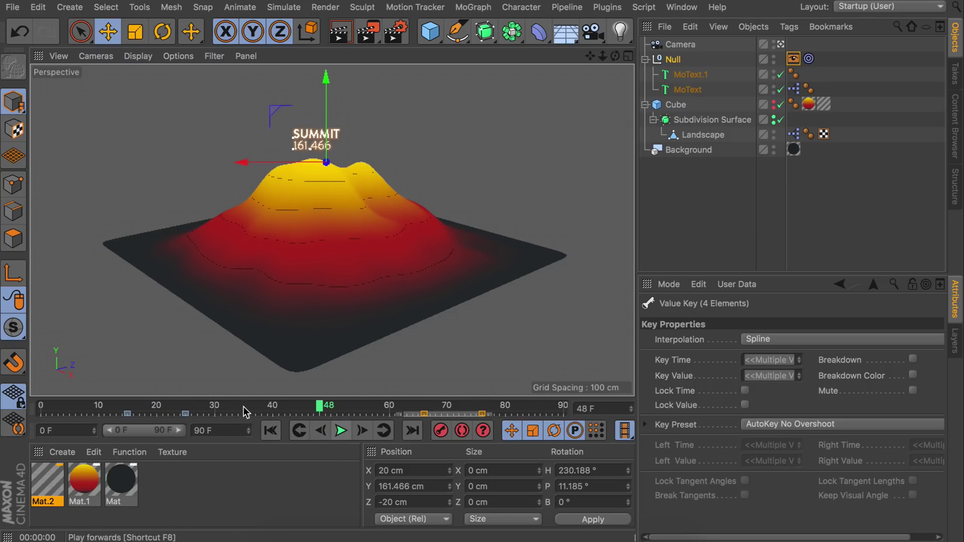
{"action": "left_click", "coordinate": [162, 408]}
{"action": "left_click", "coordinate": [339, 33]}
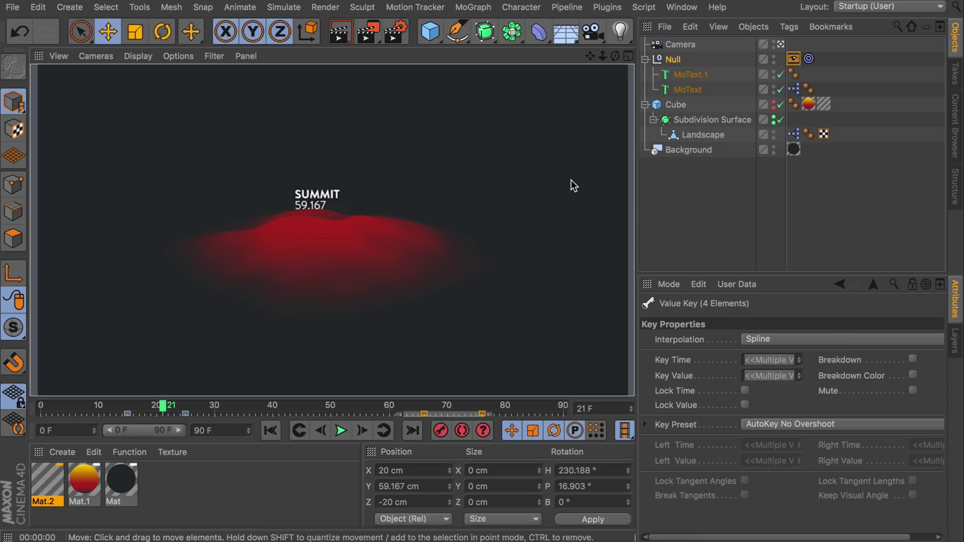
{"action": "left_click_drag", "start_coordinate": [317, 409], "coordinate": [331, 410]}
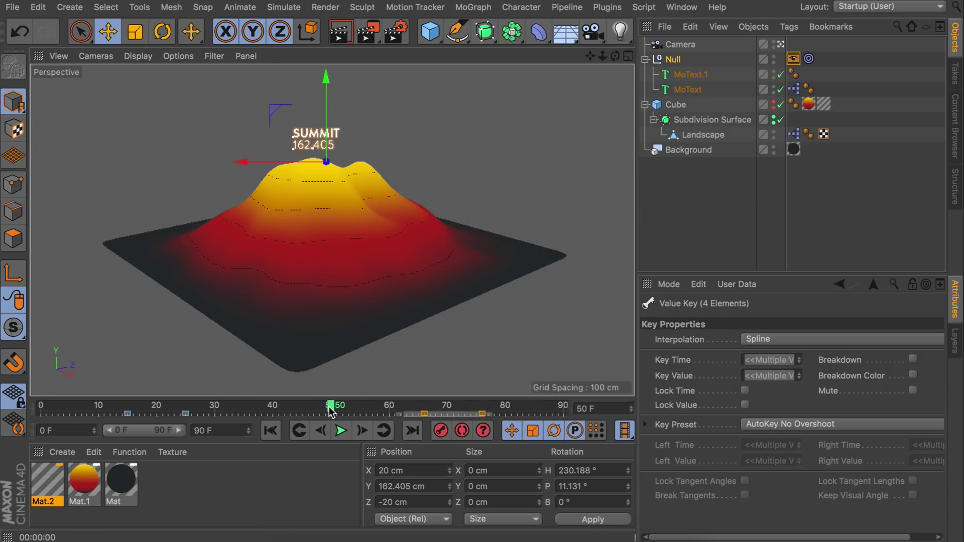